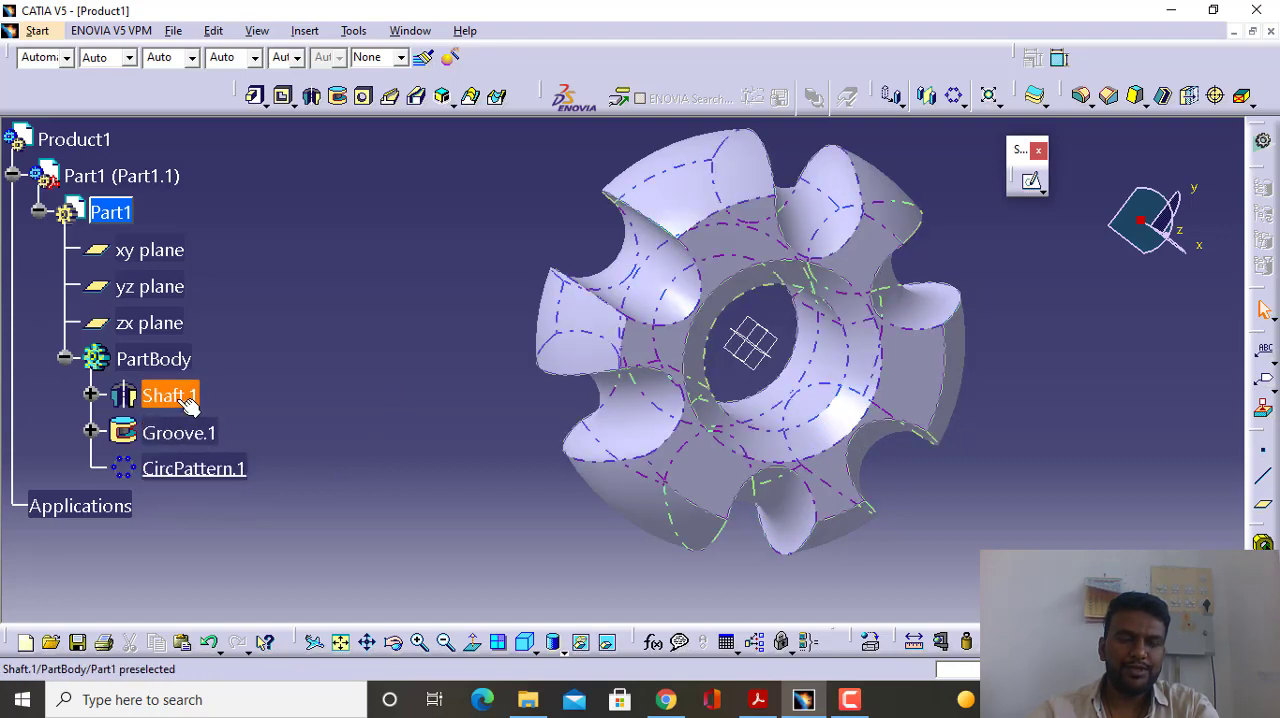
middle_drag(420, 397, 626, 354)
middle_drag(780, 333, 720, 329)
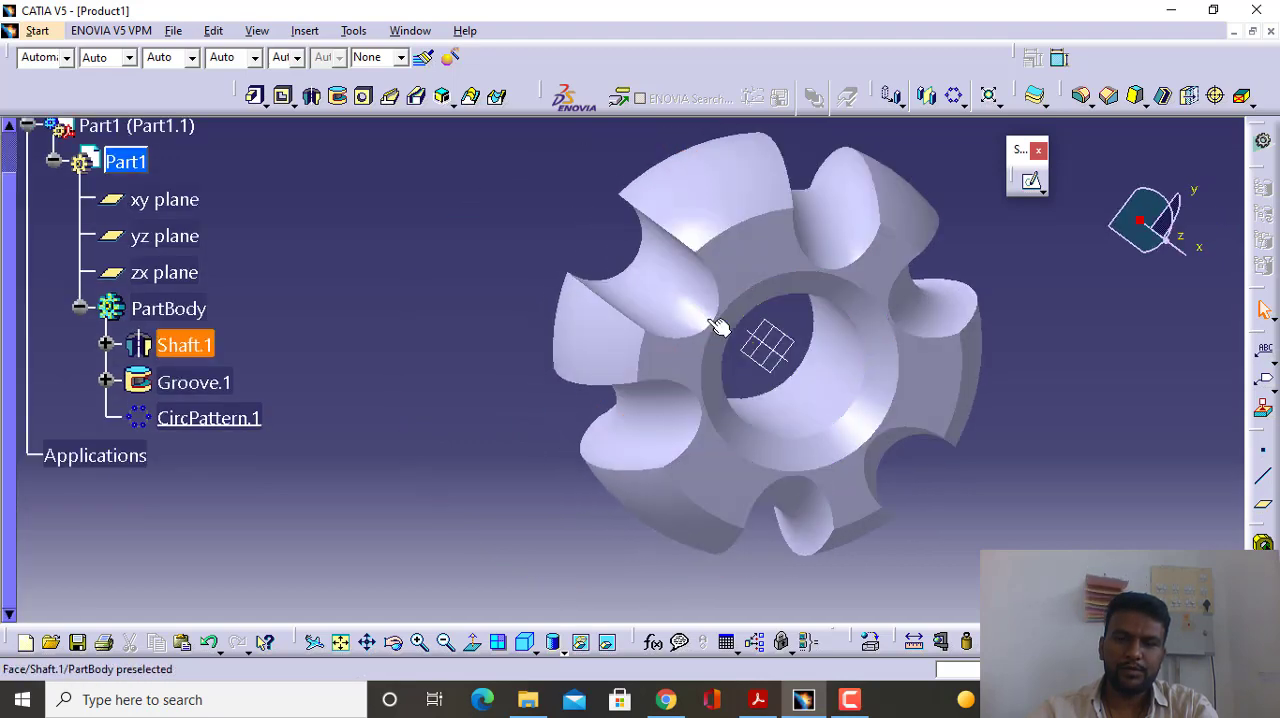
click(213, 416)
click(486, 420)
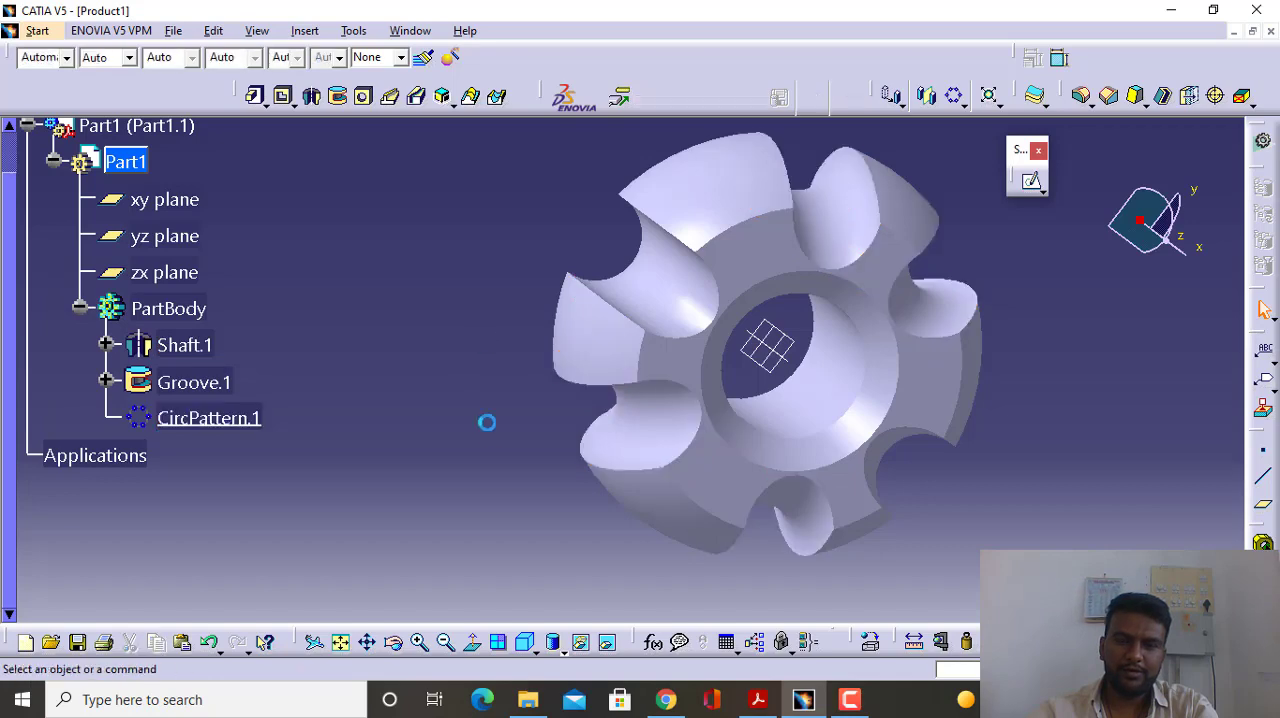
middle_drag(491, 434, 543, 408)
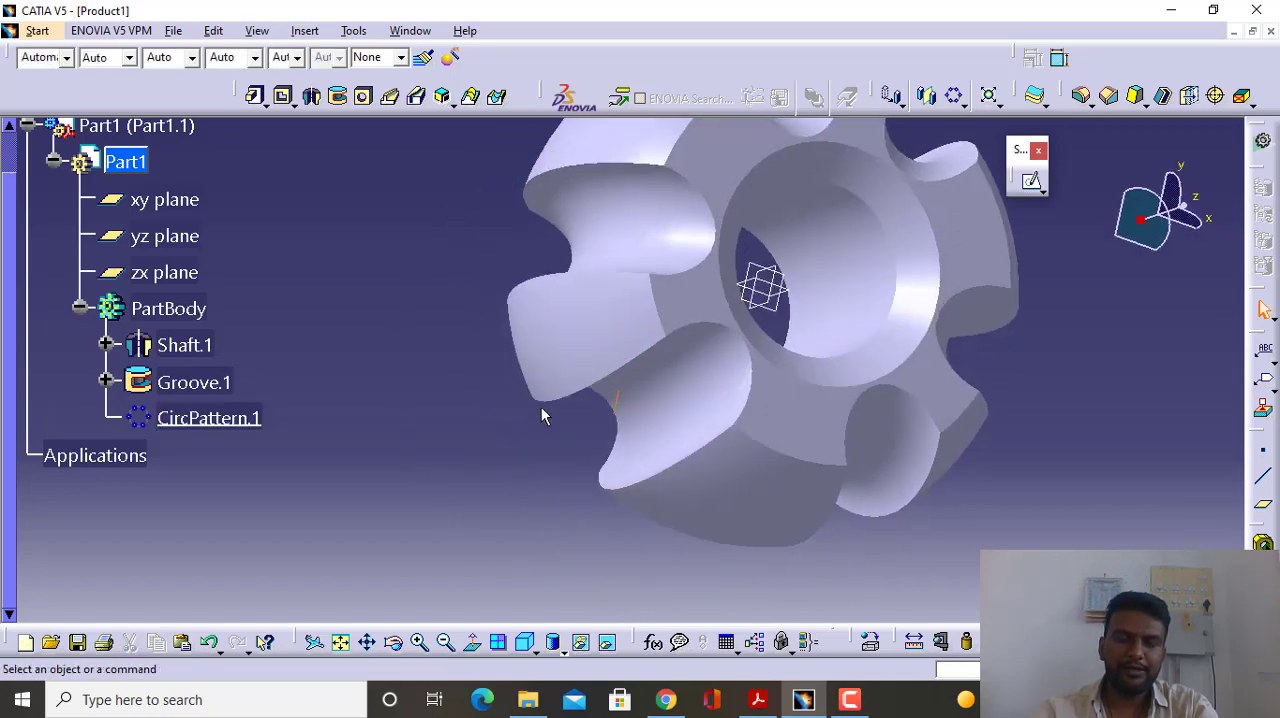
- Delete the circular pattern CircPattern.1 from the PartBody
click(188, 420)
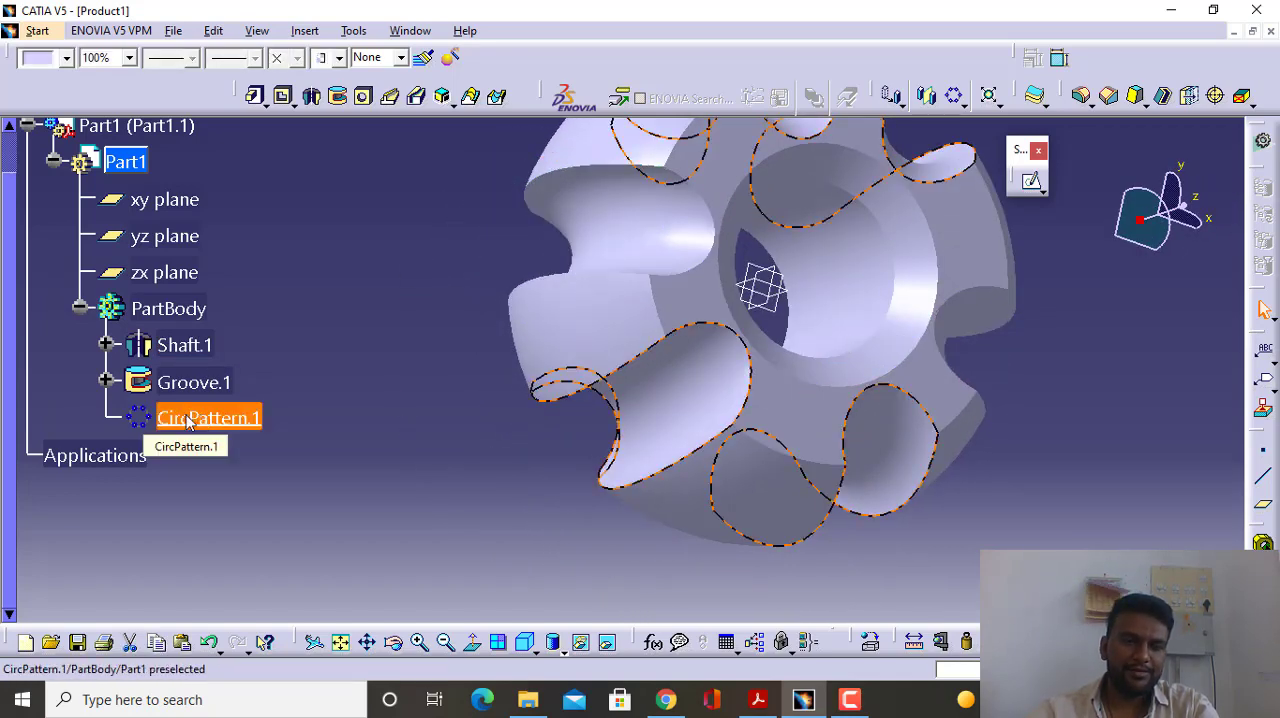
right_click(188, 420)
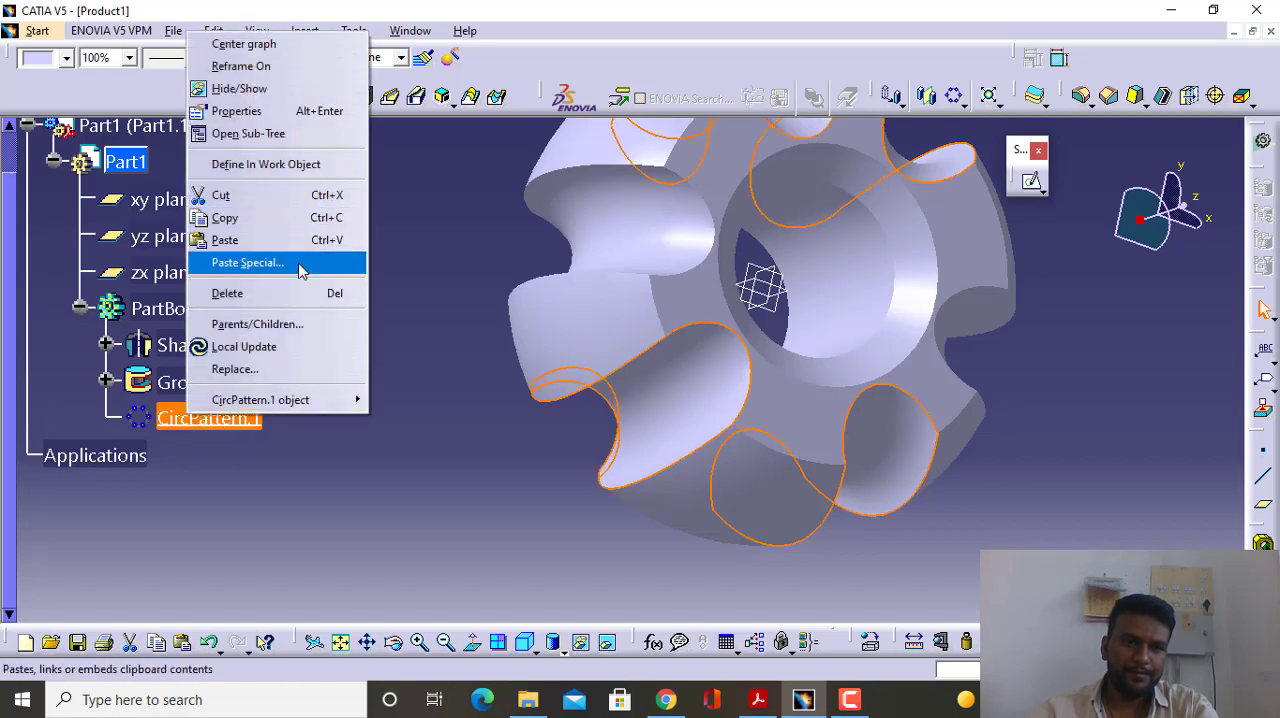
click(285, 293)
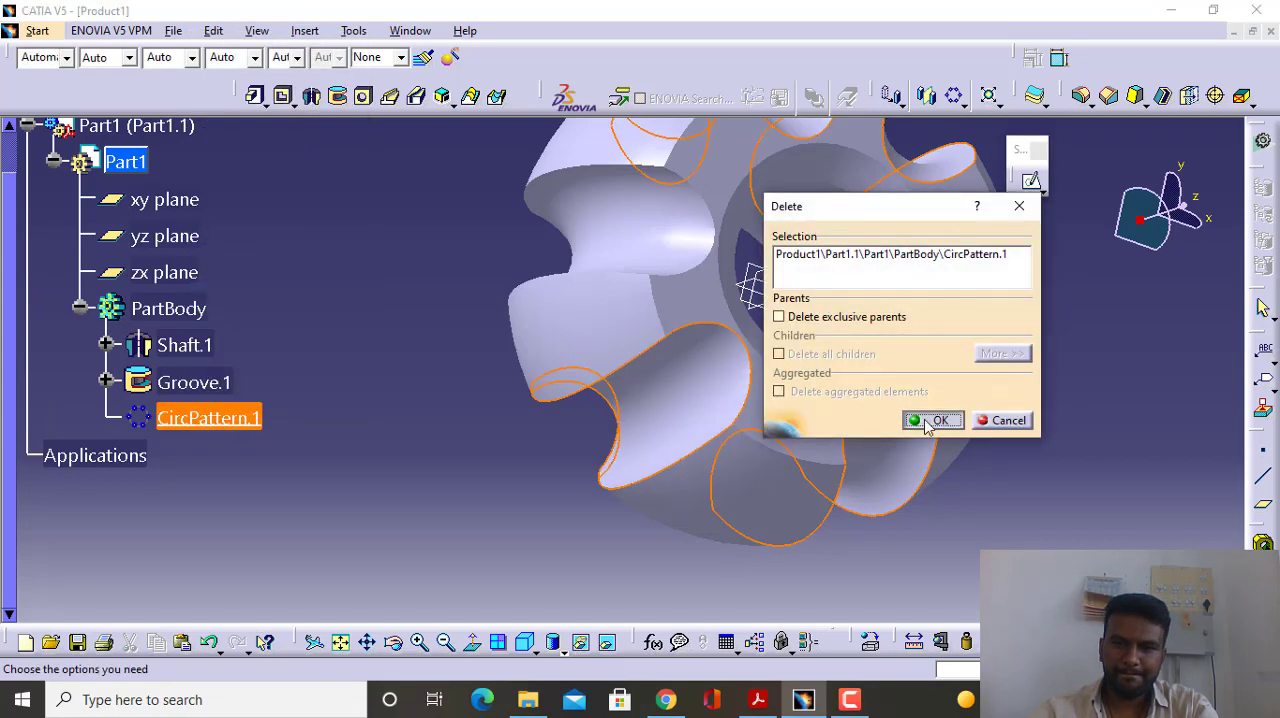
click(929, 421)
- Delete the Groove.1 feature from the PartBody together with its aggregated elements
click(190, 380)
right_click(190, 380)
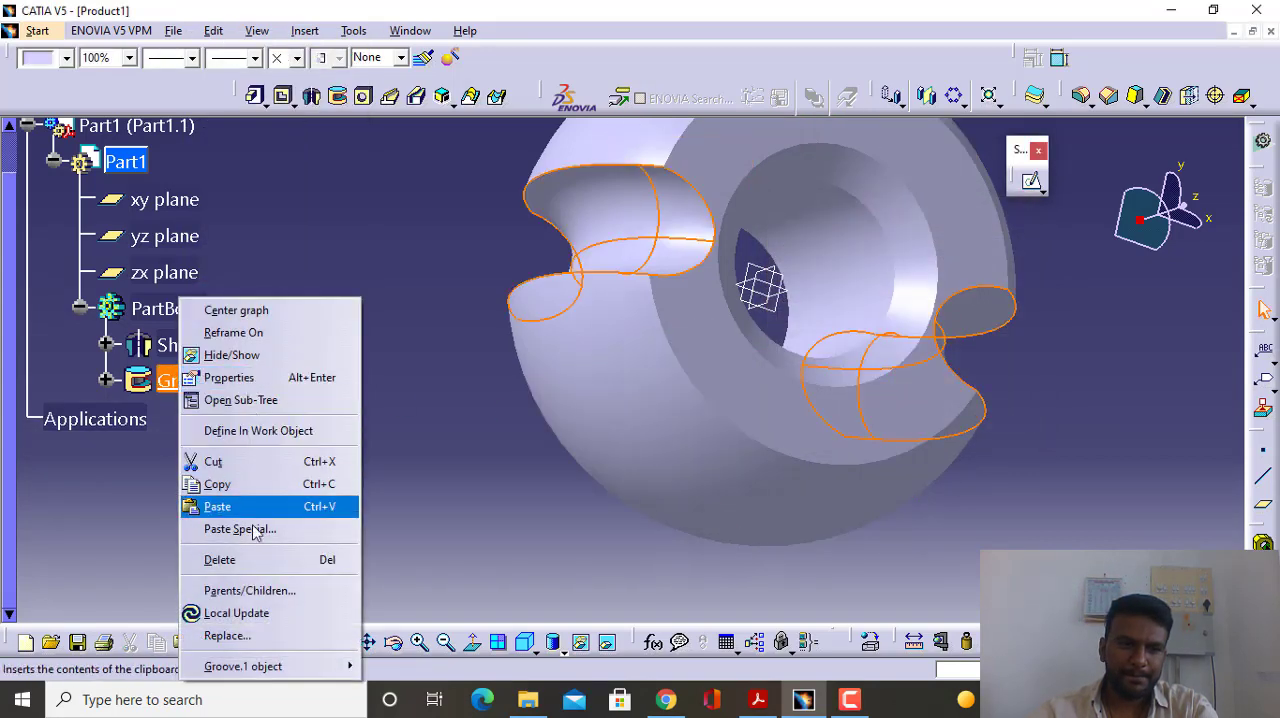
click(250, 559)
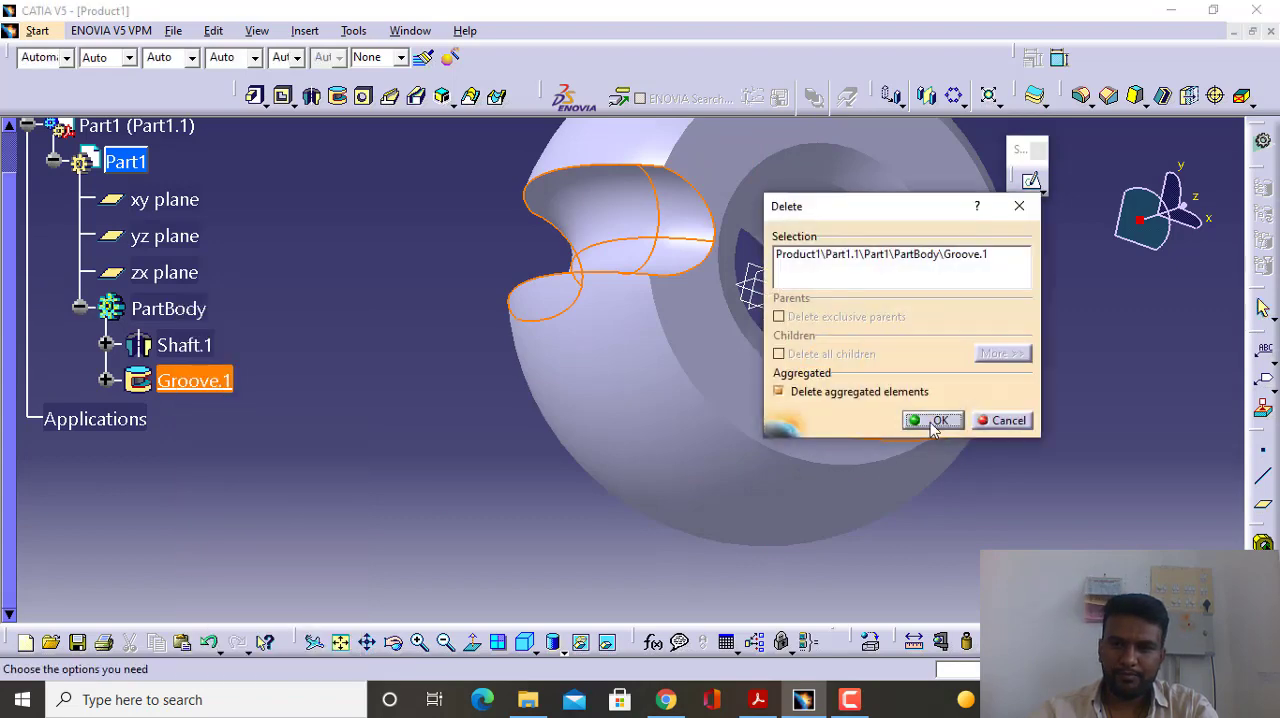
click(933, 421)
- Delete the Shaft.1 feature together with its aggregated sketch, leaving the PartBody empty
click(105, 344)
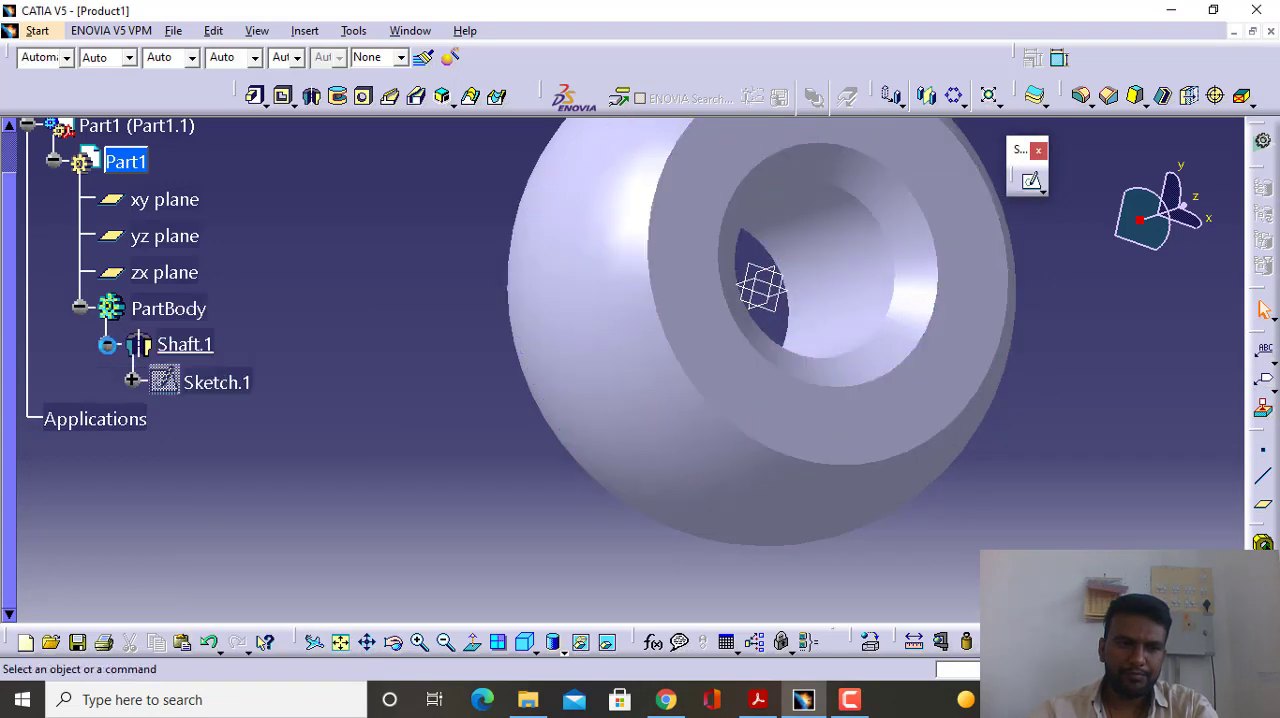
click(185, 344)
right_click(185, 344)
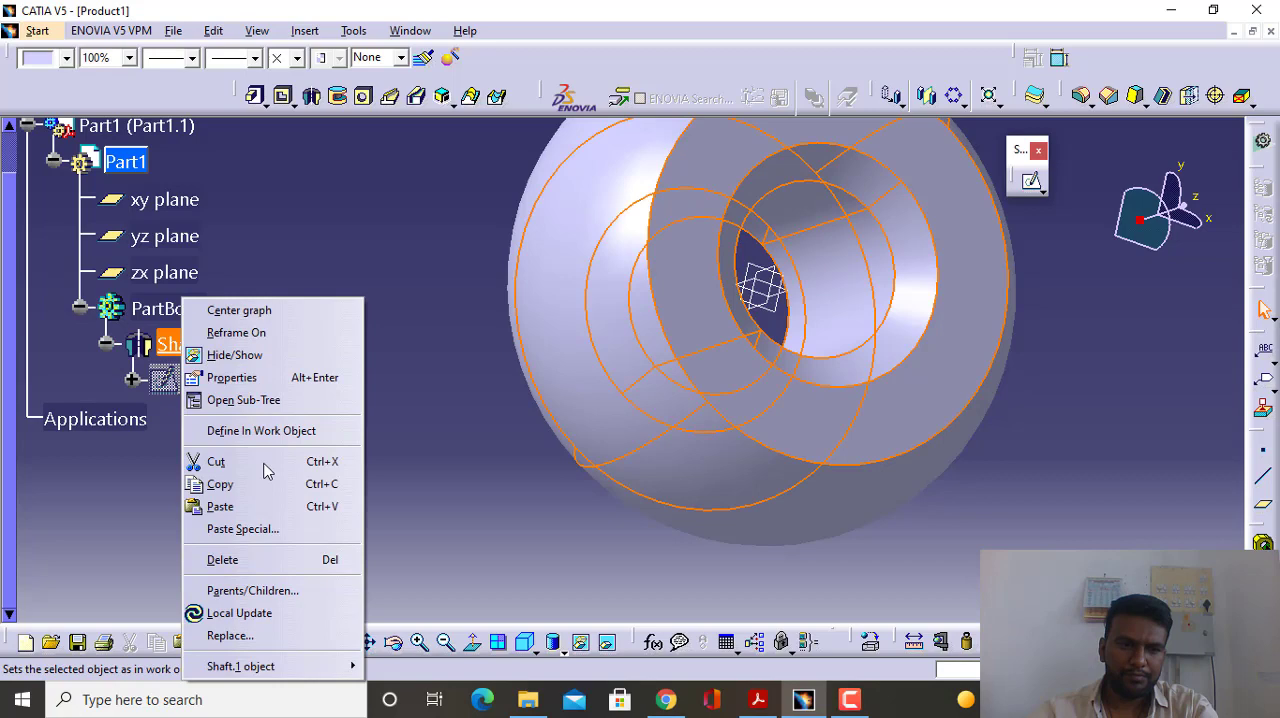
click(254, 562)
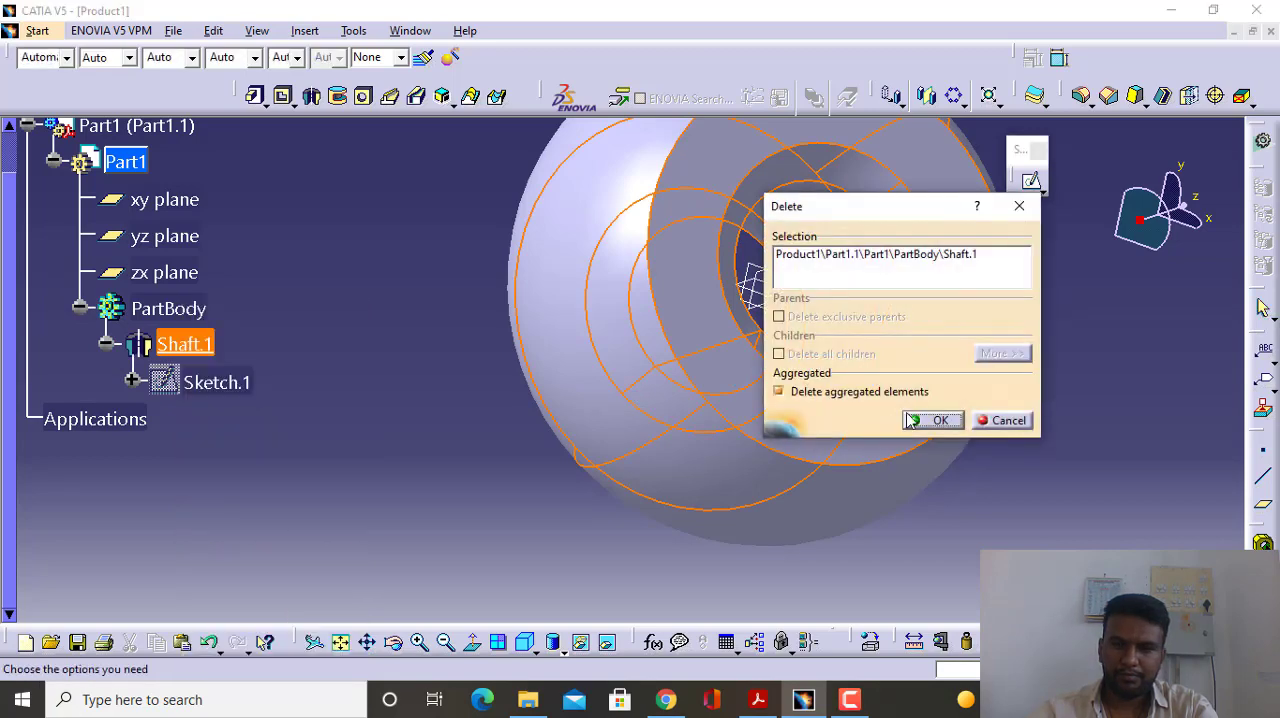
click(933, 421)
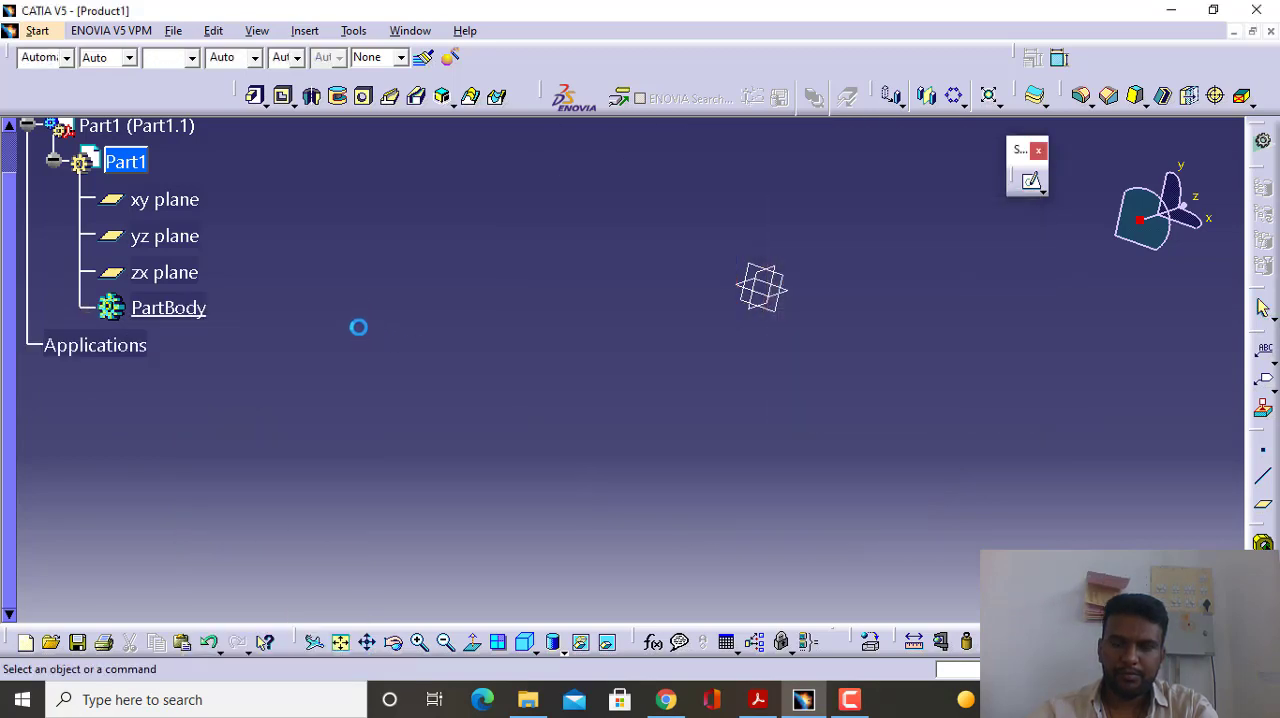
- Start a sketch on the xy plane and draw a vertical axis line through the origin along the V axis
click(1032, 181)
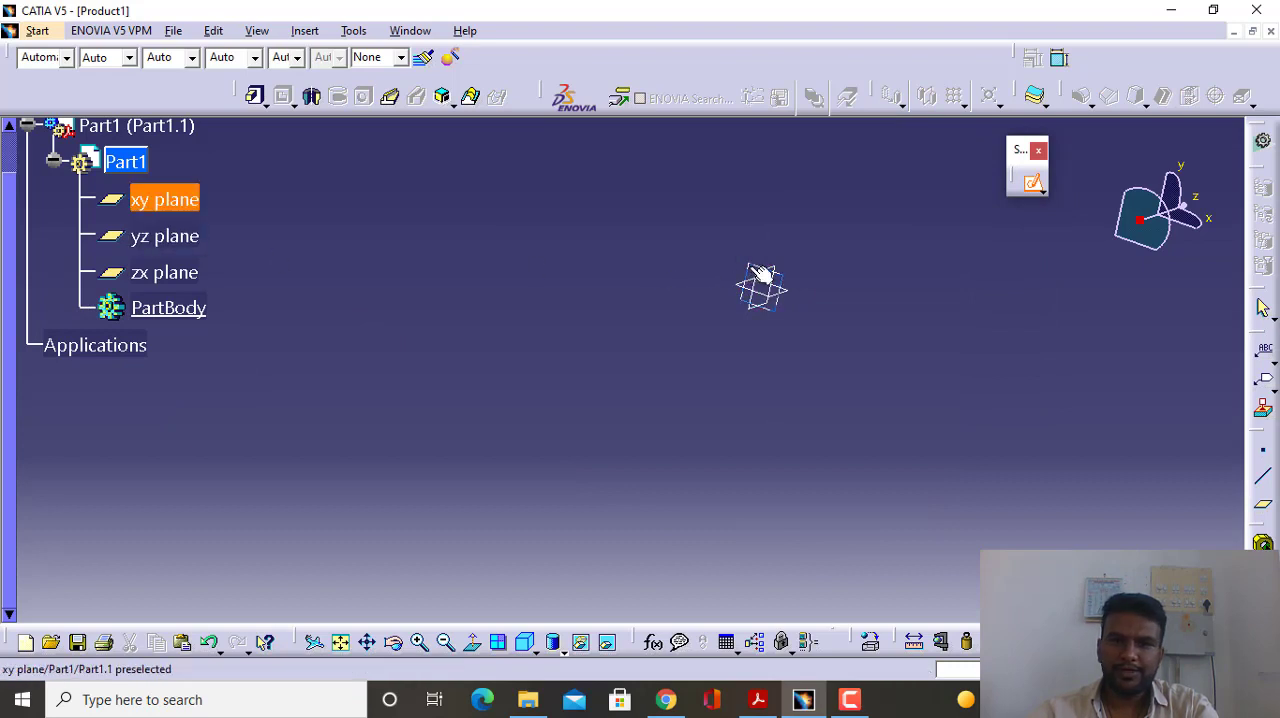
click(748, 277)
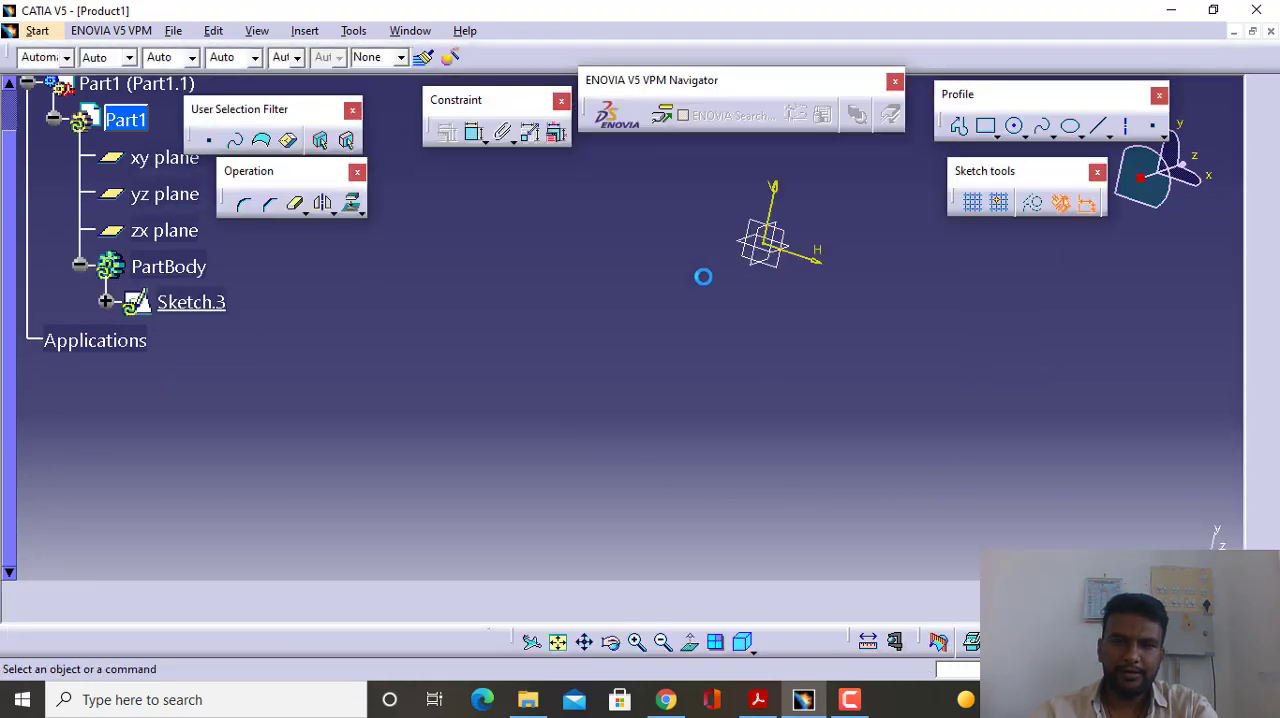
mouse_move(705, 257)
middle_down()
mouse_move(523, 449)
mouse_move(531, 434)
mouse_move(574, 432)
middle_up()
click(1126, 126)
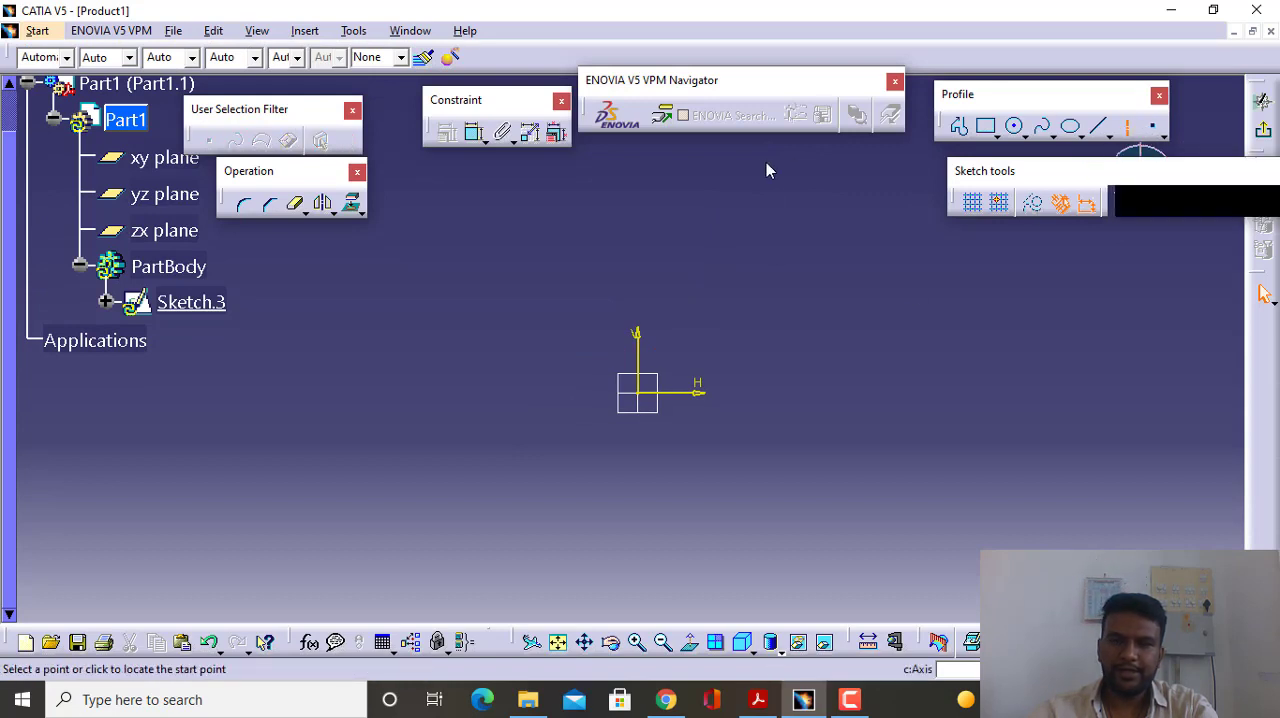
click(637, 178)
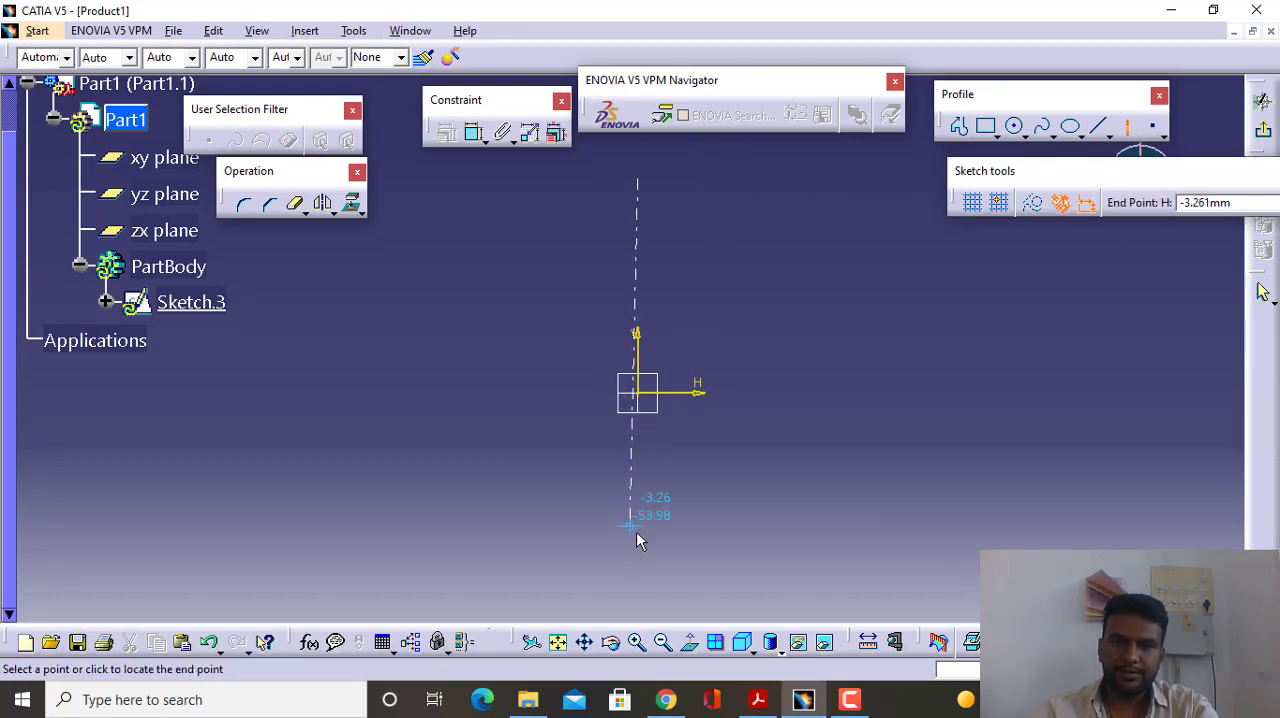
click(642, 542)
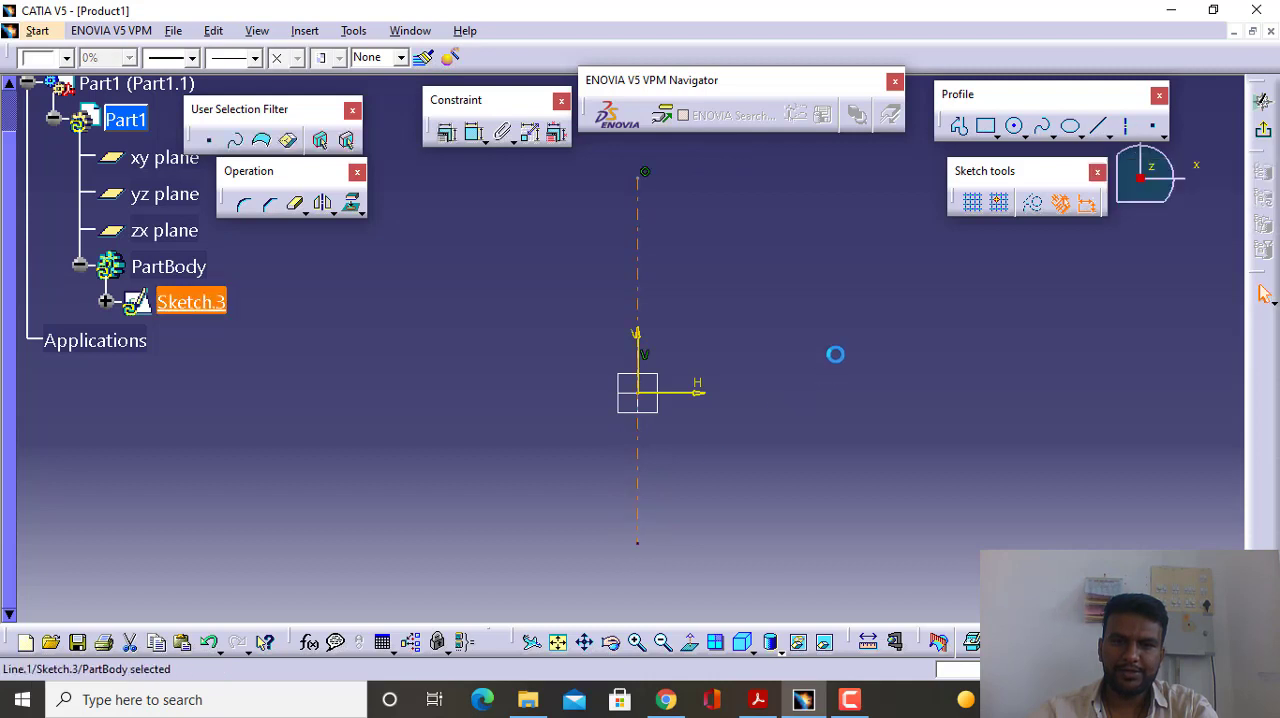
- Draw a second, roughly horizontal axis line crossing the vertical axis near the origin
click(1126, 126)
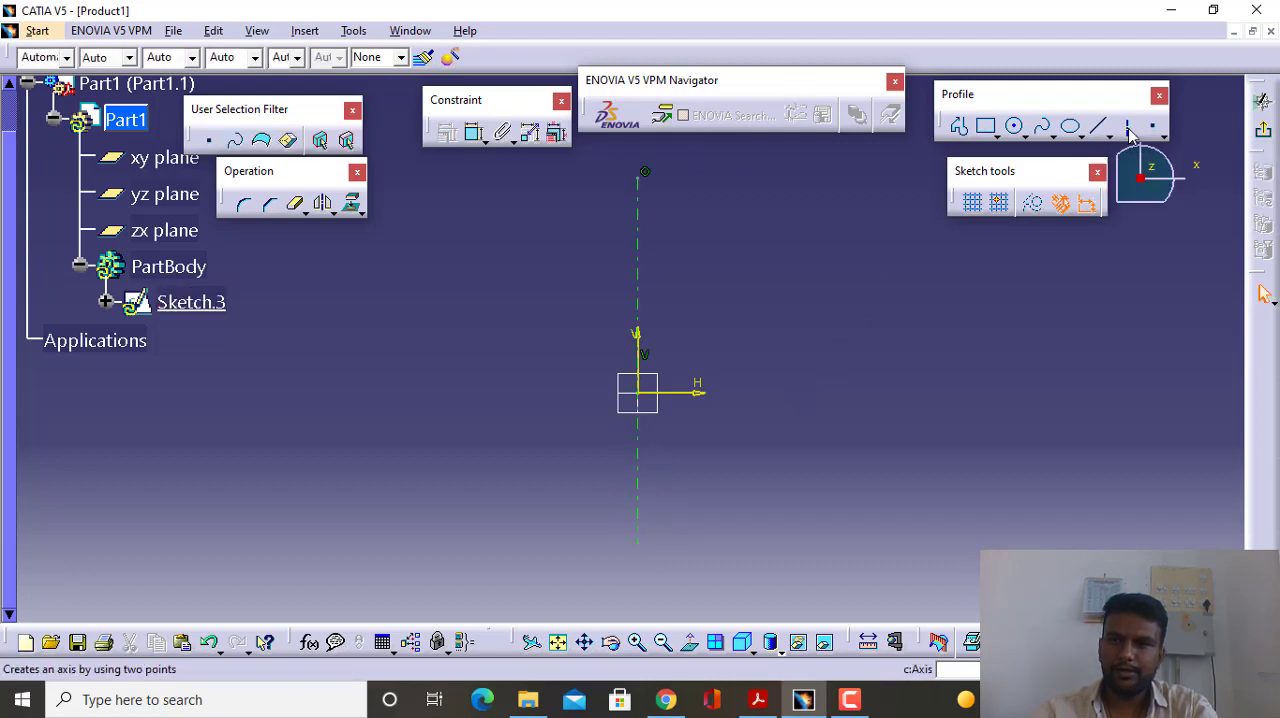
click(355, 376)
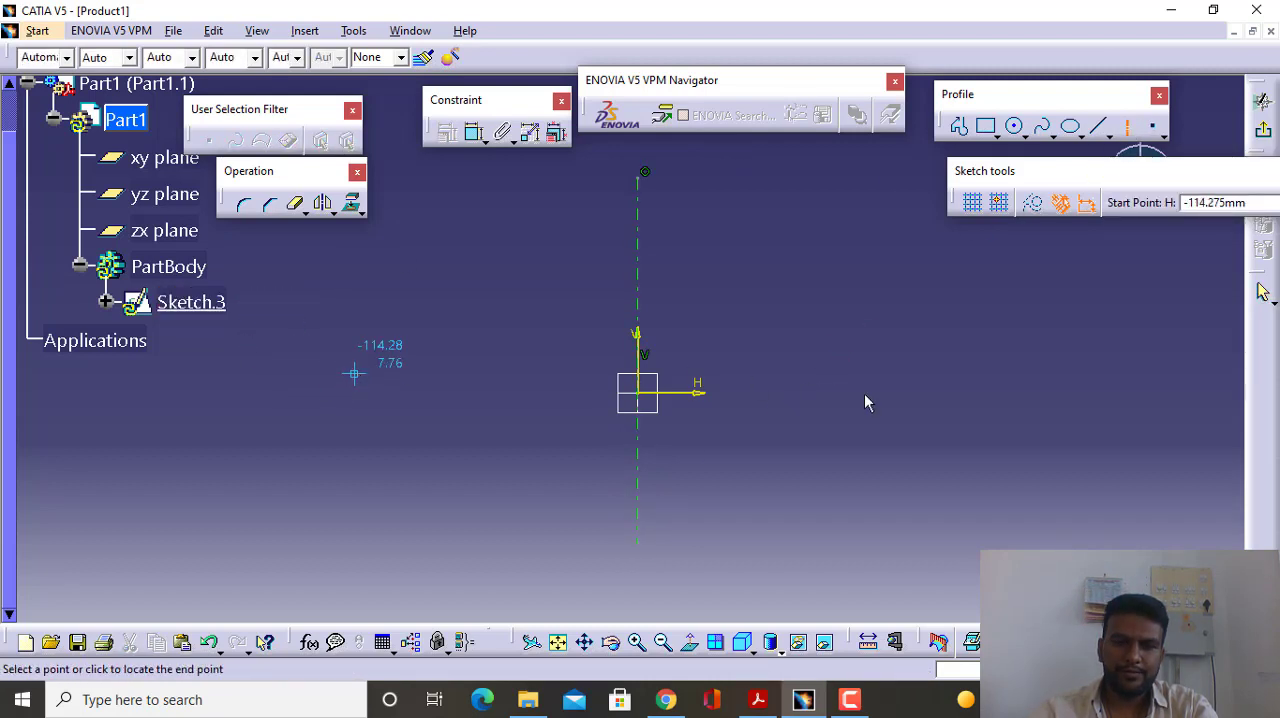
click(959, 408)
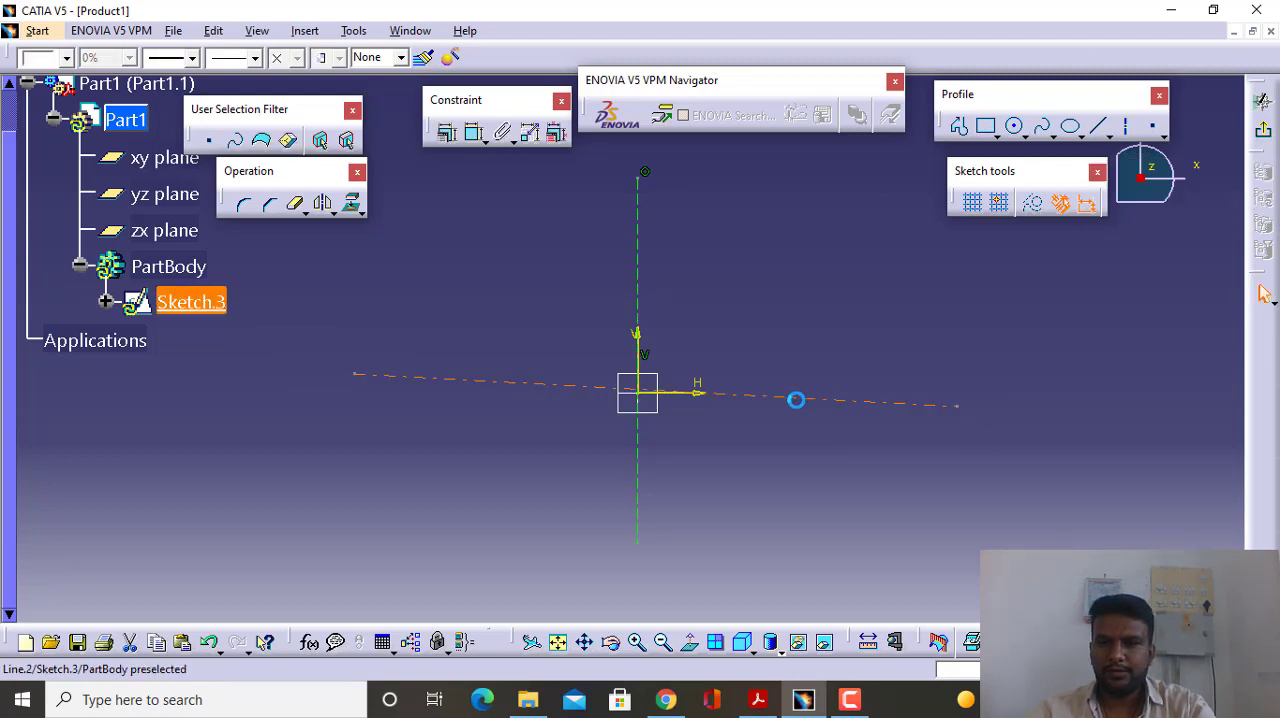
click(737, 414)
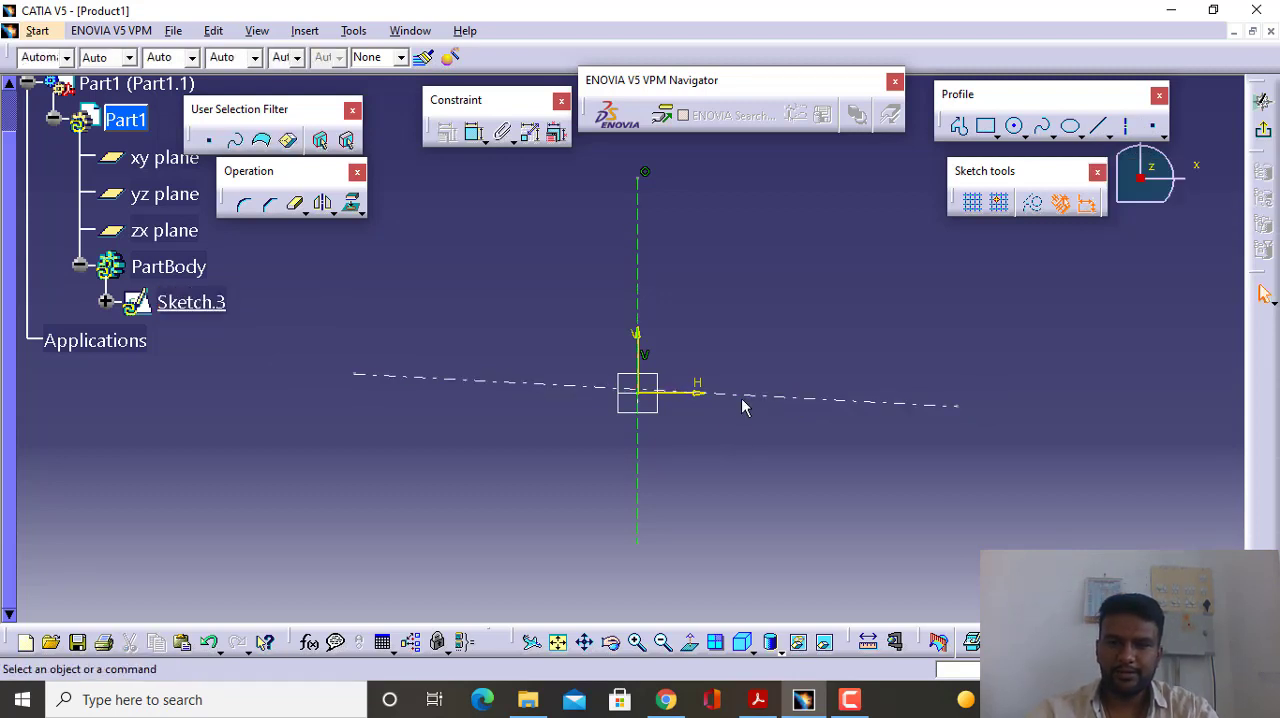
- Move the roughly horizontal axis line below the origin and make it coincident with the sketch's H axis
drag(750, 399, 742, 451)
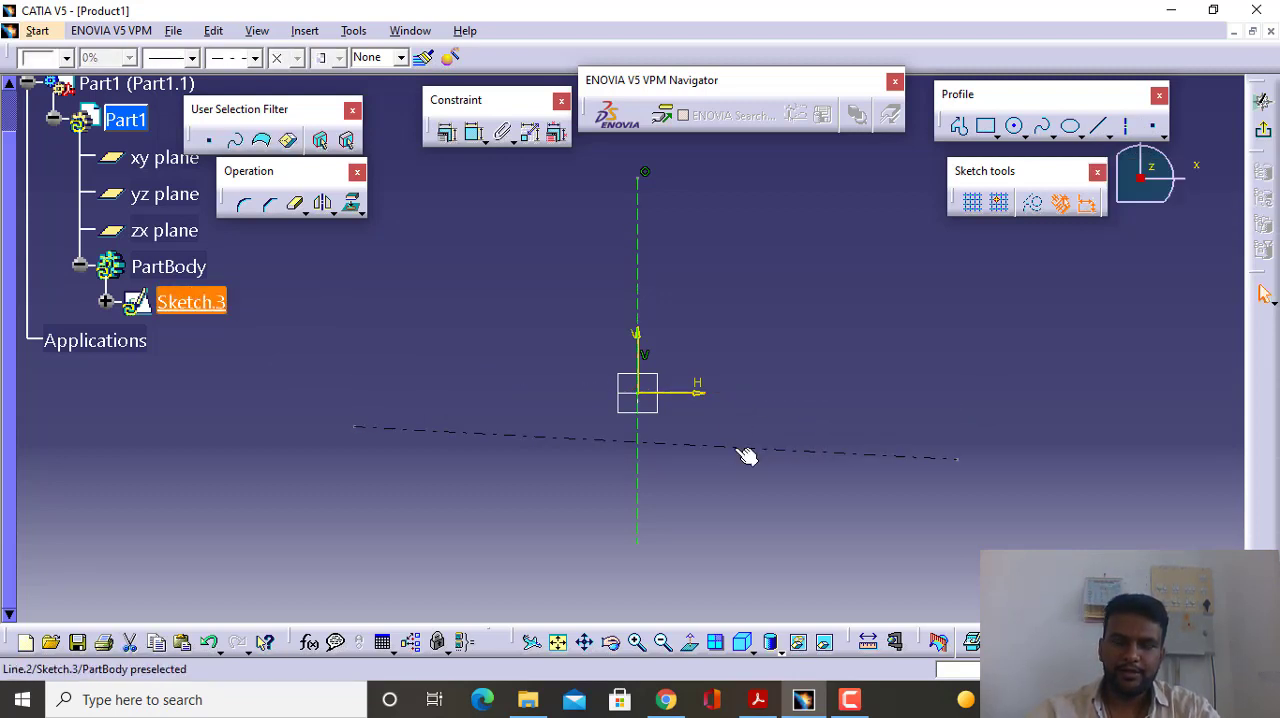
click(771, 395)
click(713, 446)
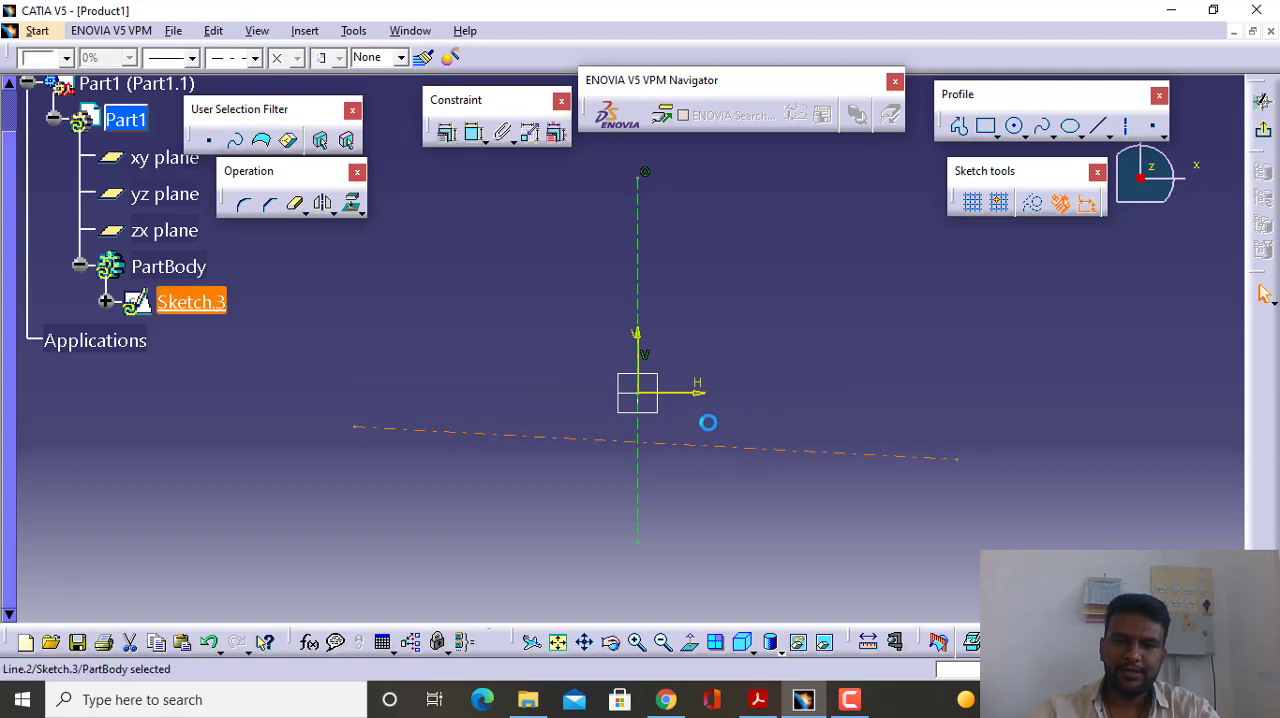
ctrl+click(697, 400)
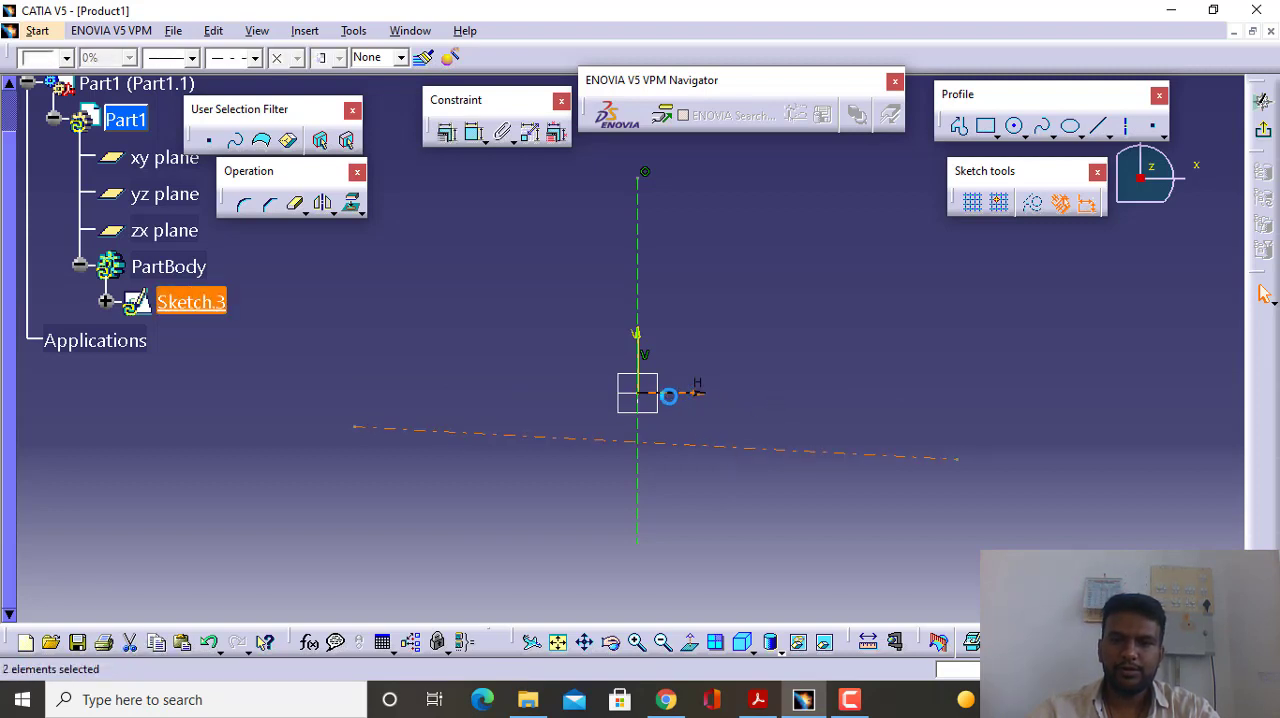
click(447, 131)
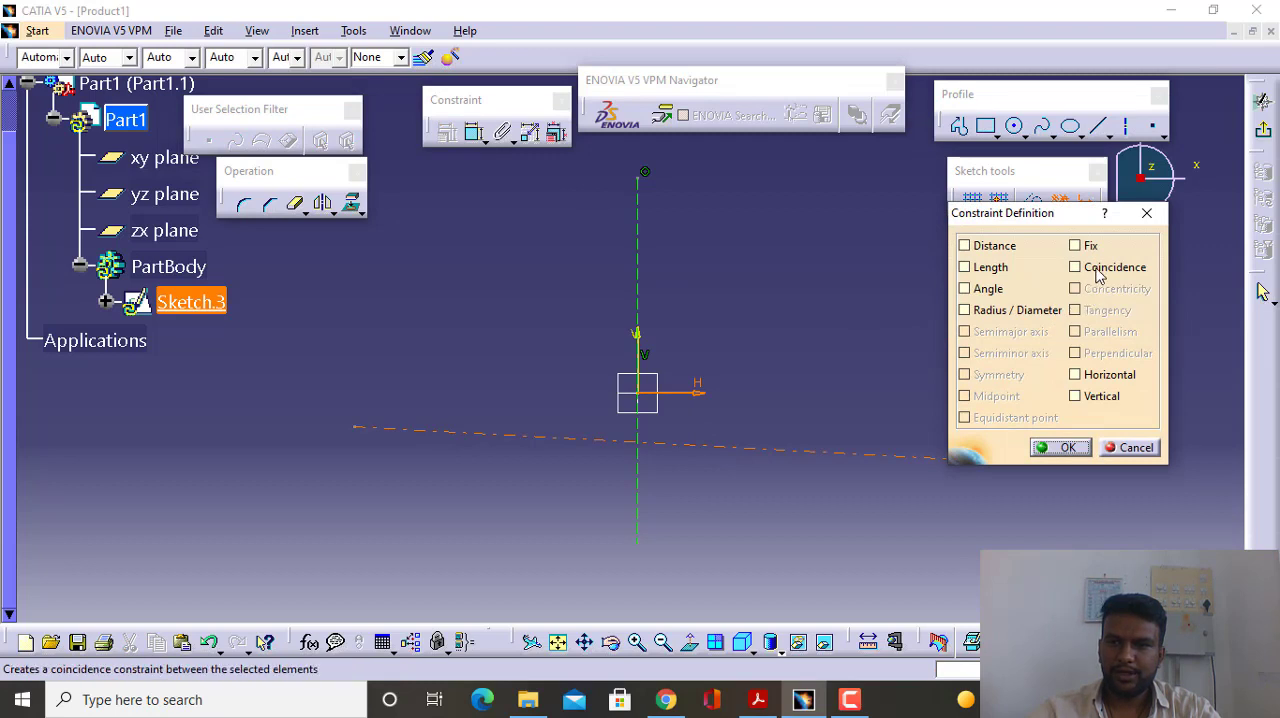
click(1072, 266)
click(1060, 443)
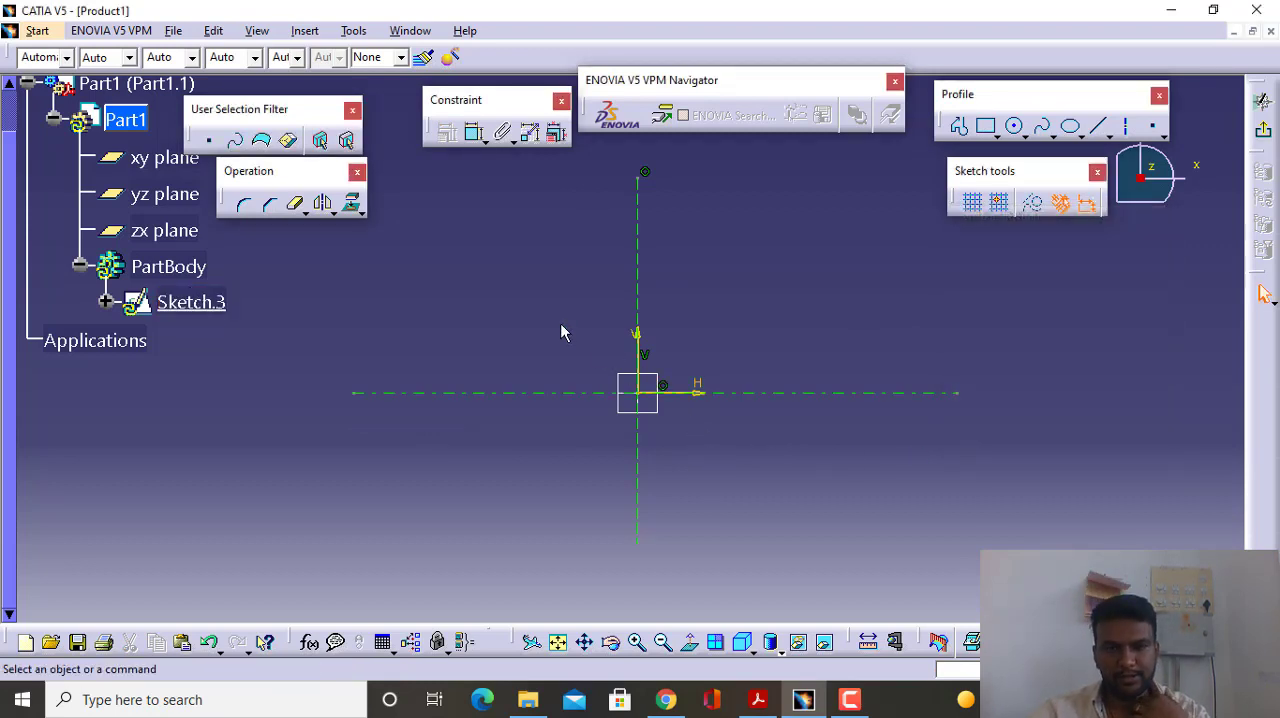
- Sketch a closed profile beside the vertical axis, H about 29 to 93 mm and V about -57 to 64 mm, with both inner corners bevelled
click(961, 130)
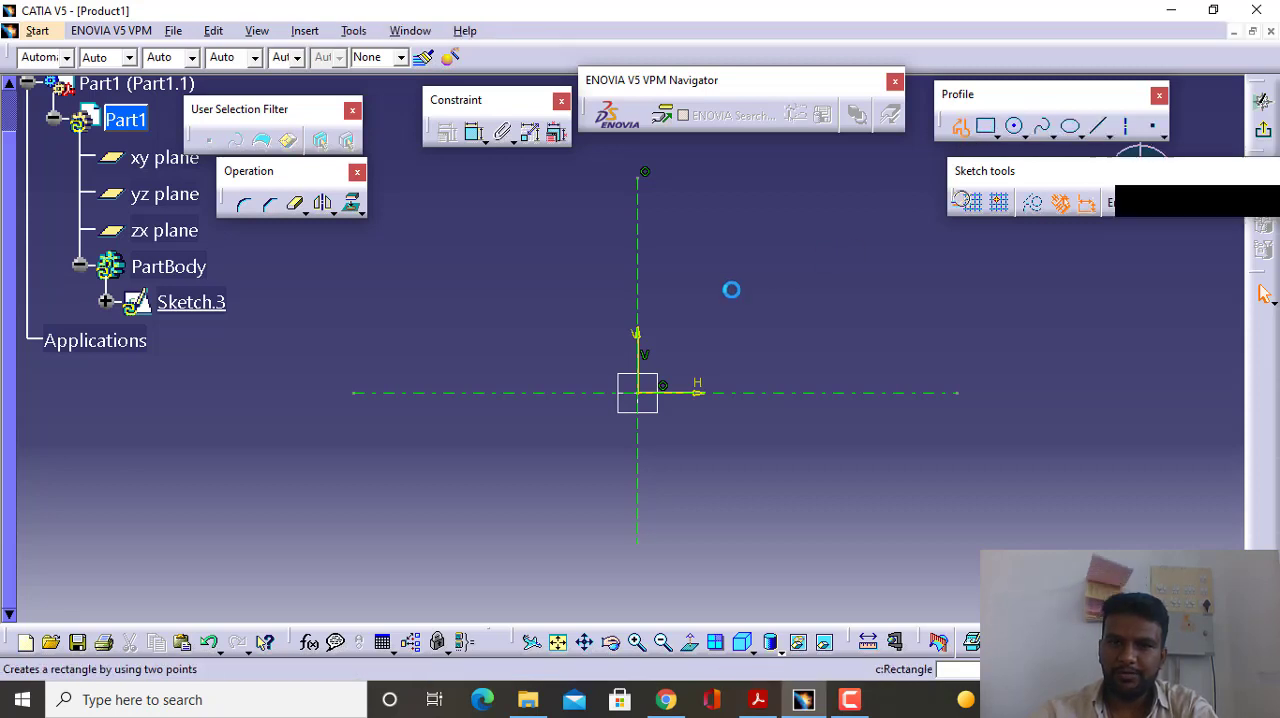
click(710, 270)
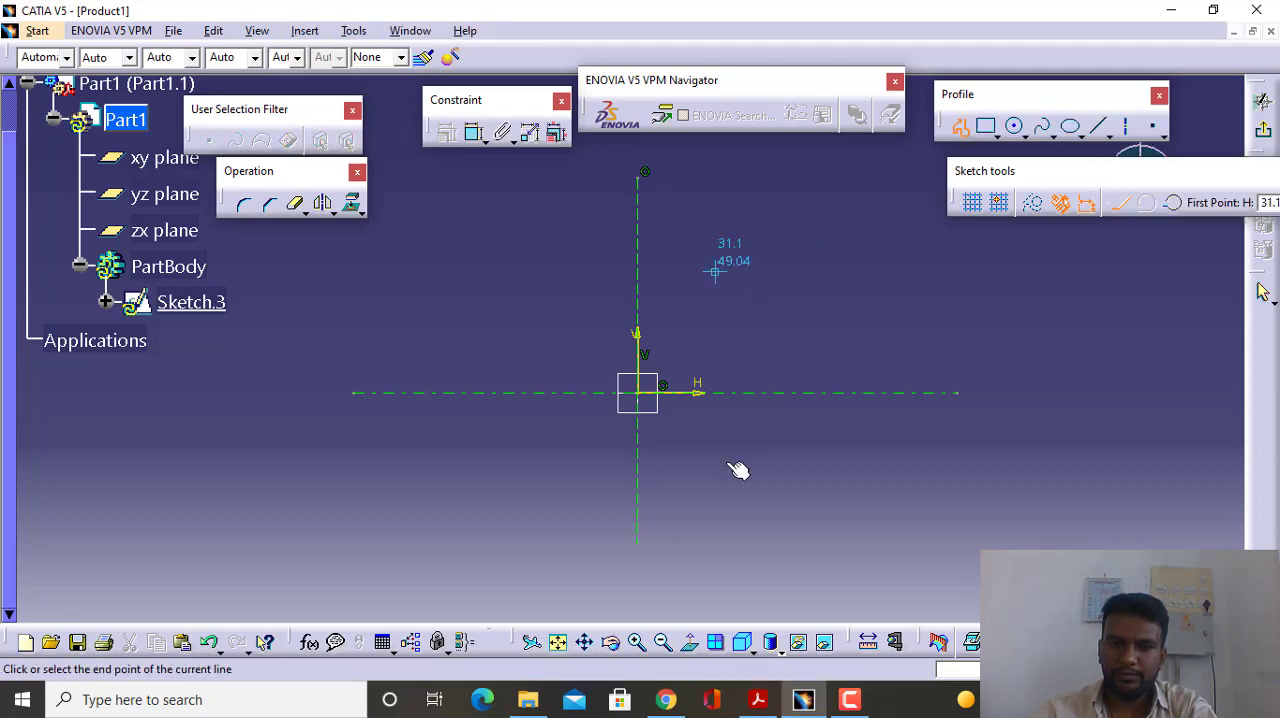
click(710, 516)
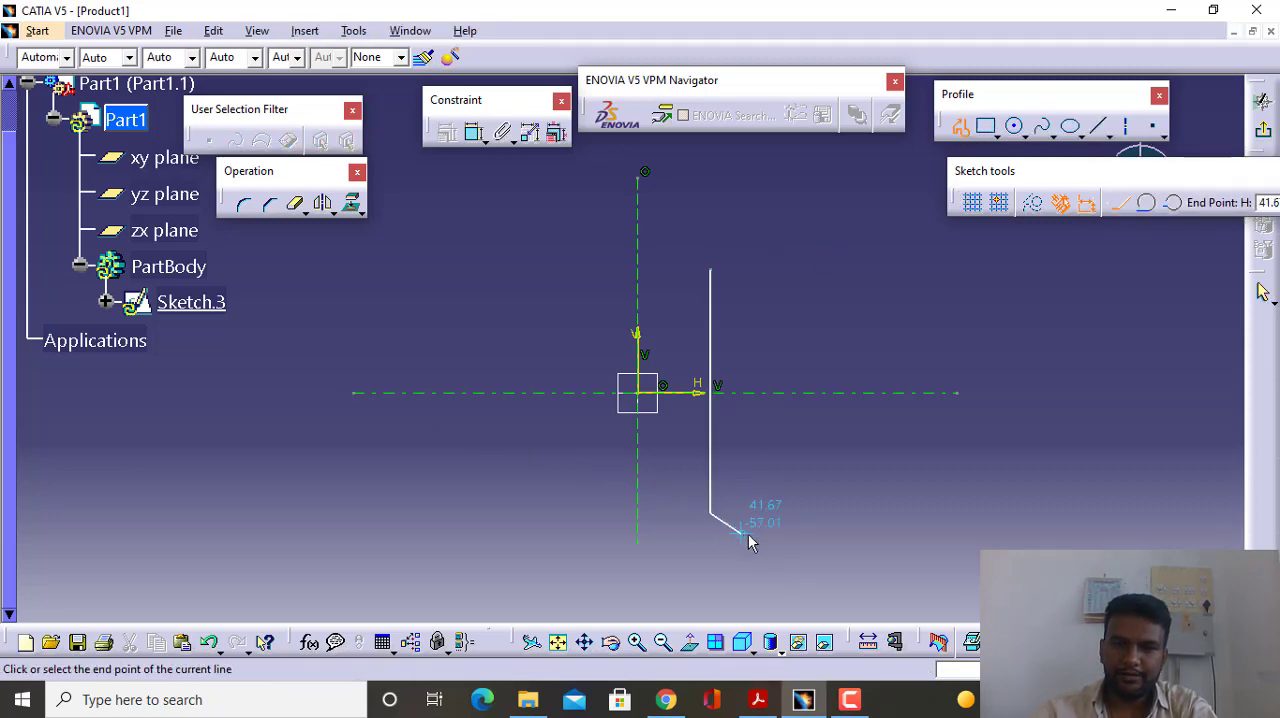
click(749, 535)
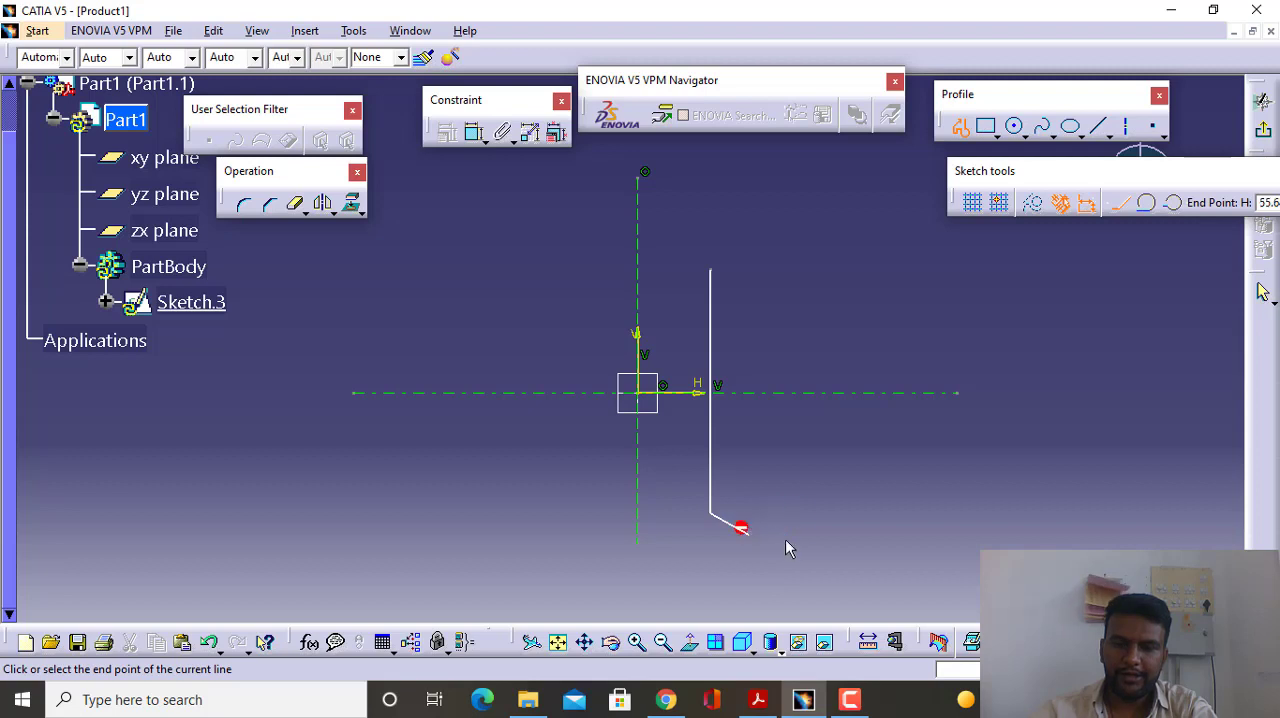
click(867, 535)
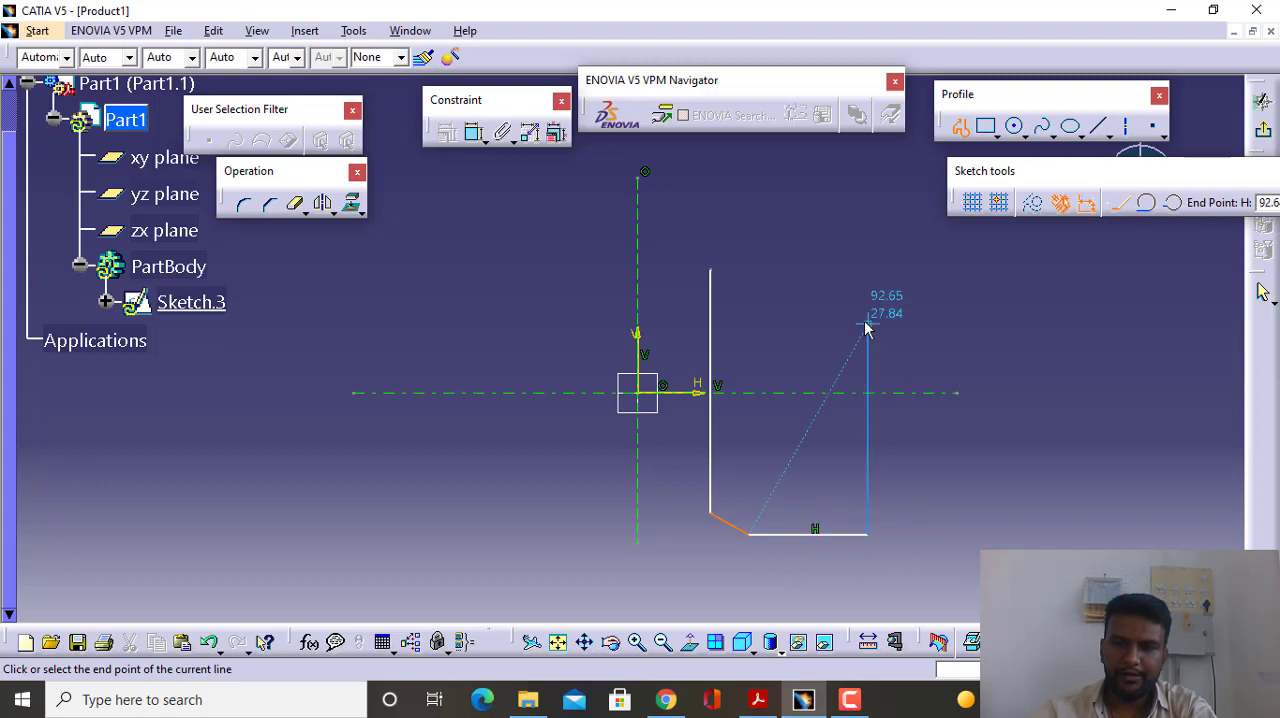
click(868, 237)
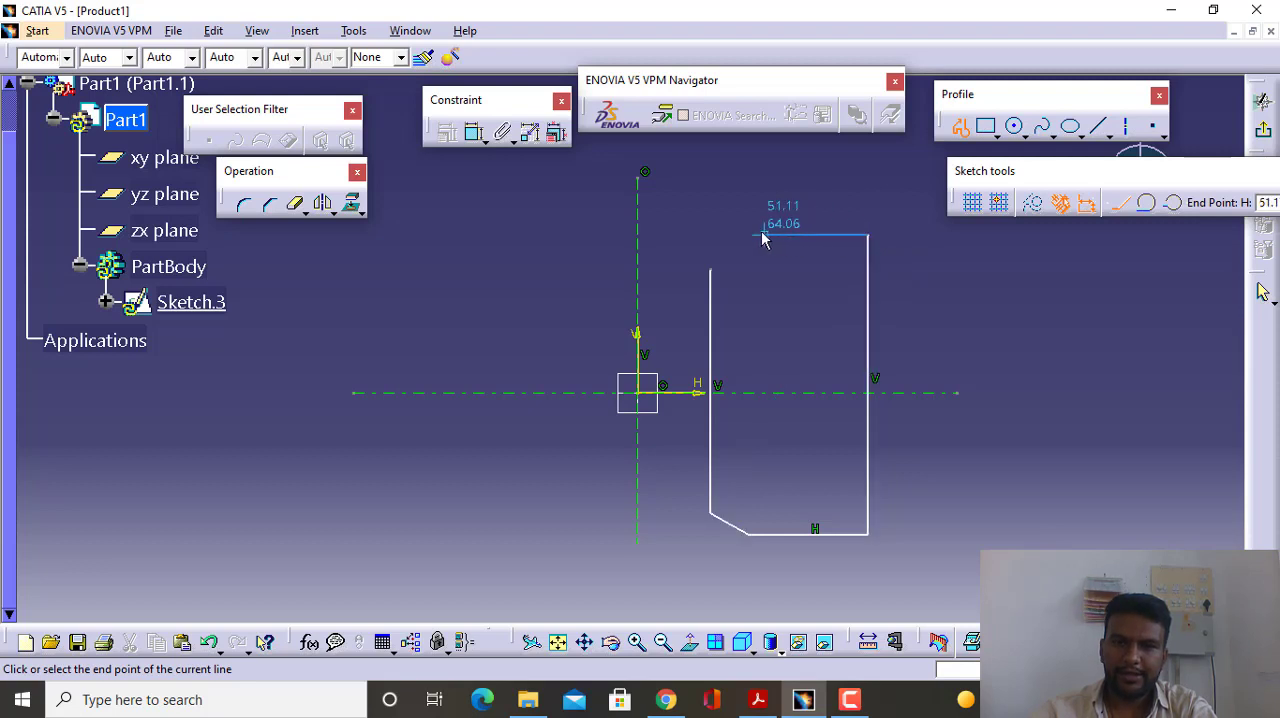
click(749, 236)
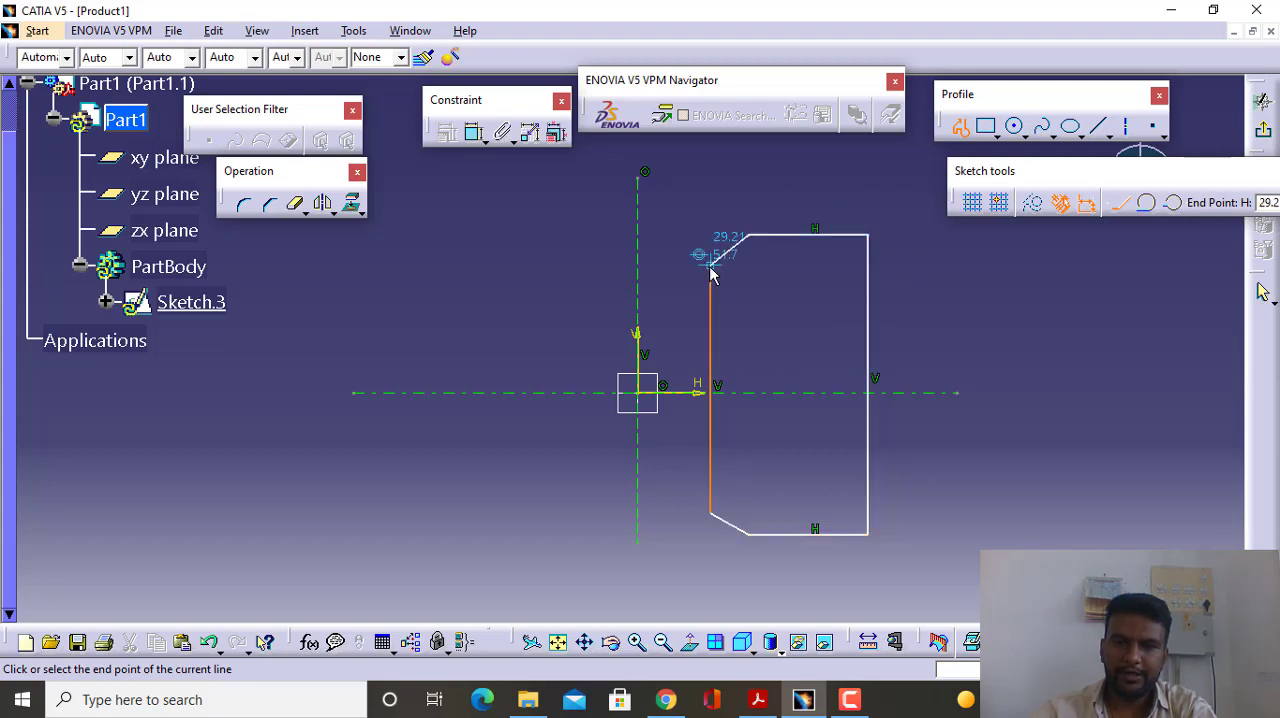
click(710, 265)
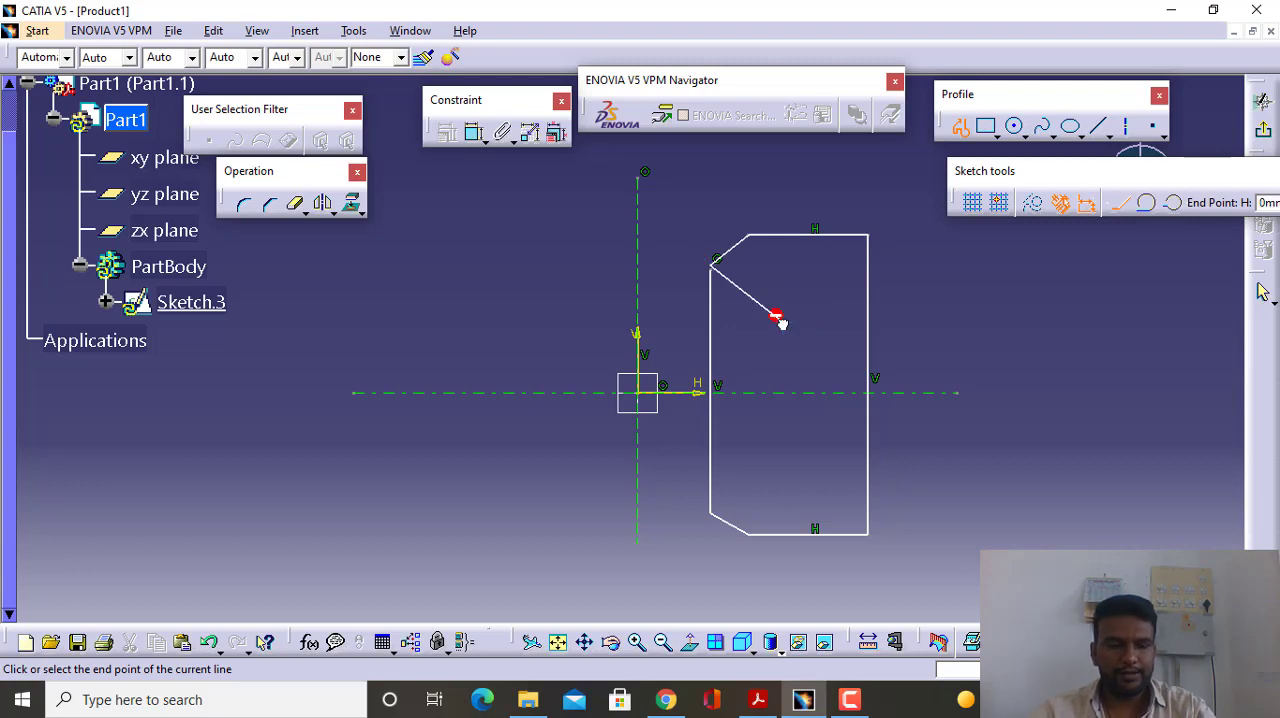
double_click(778, 318)
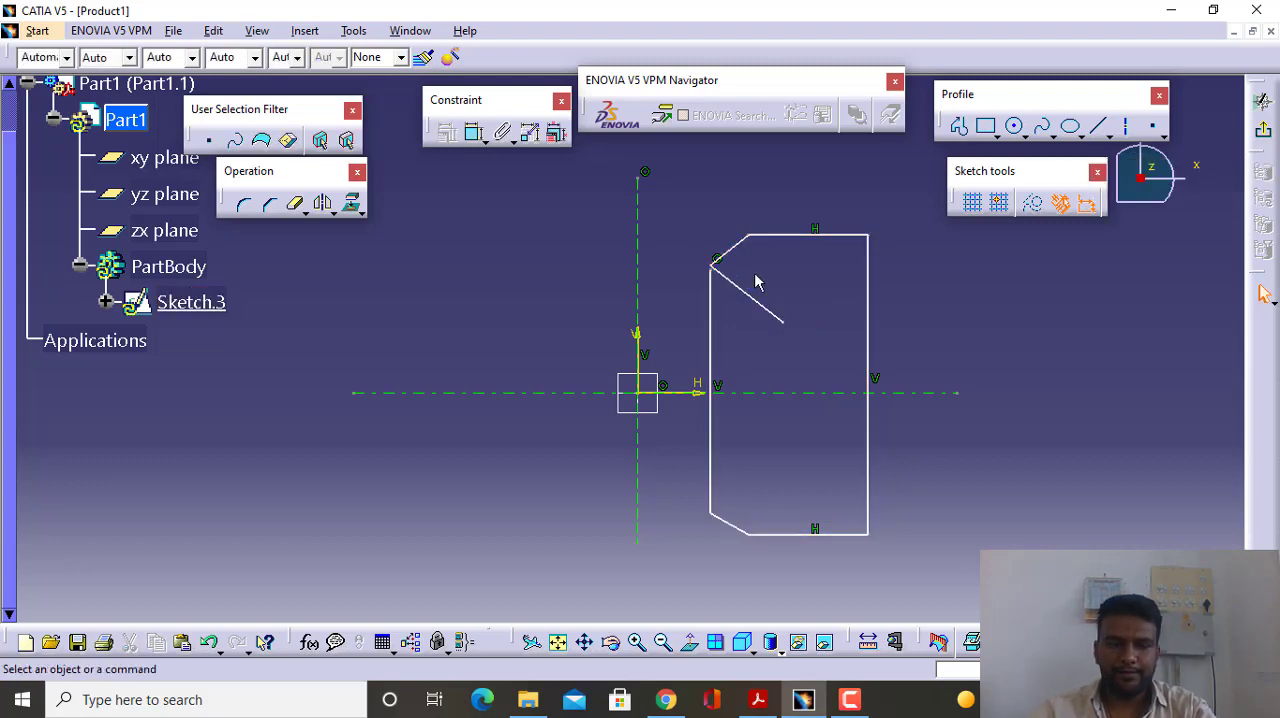
- Delete the stray line inside the profile and the bevel line at its upper inner corner
click(758, 305)
key(Delete)
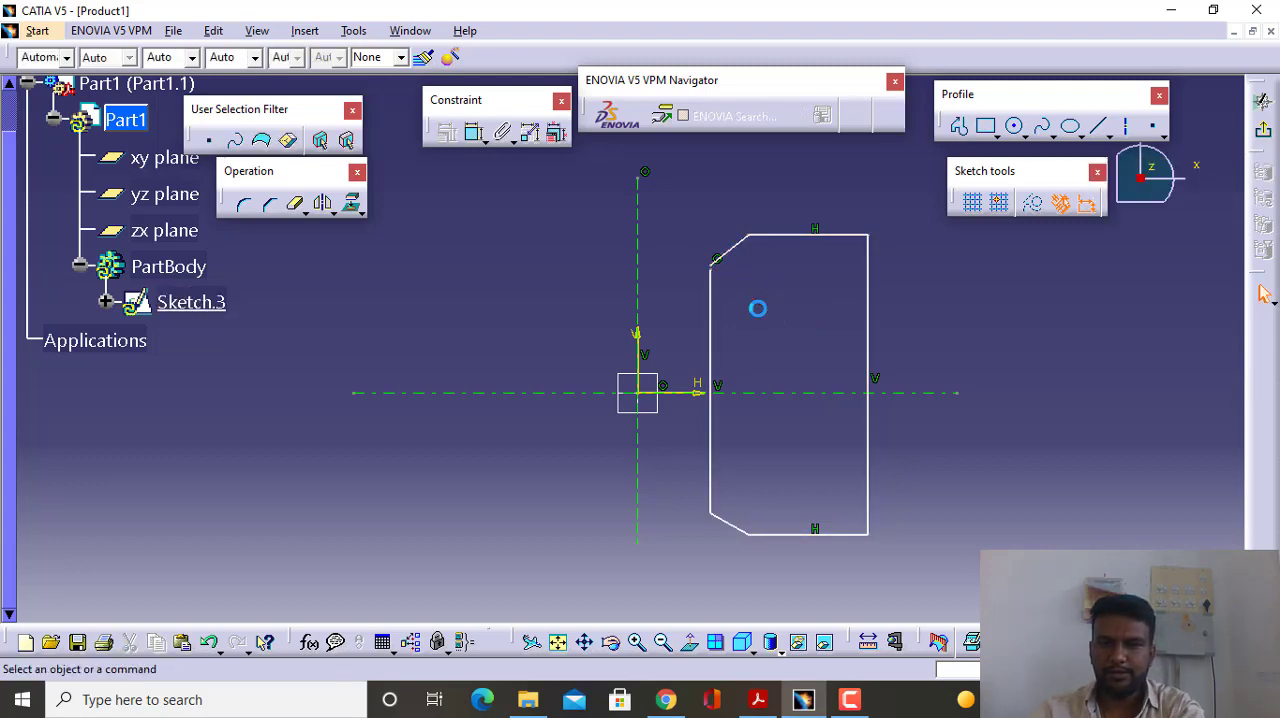
click(729, 250)
key(Delete)
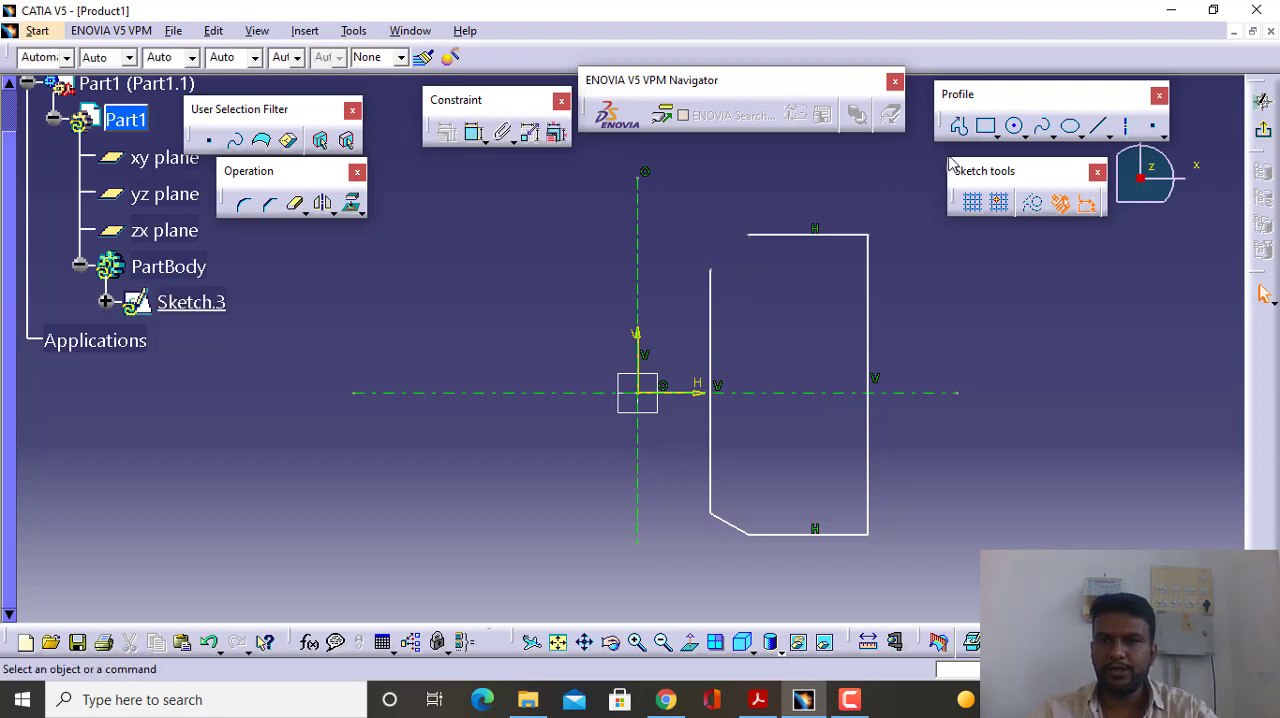
- Try redrawing the upper inner bevel from the top edge's inner endpoint to the inner vertical edge, and delete that line
click(960, 131)
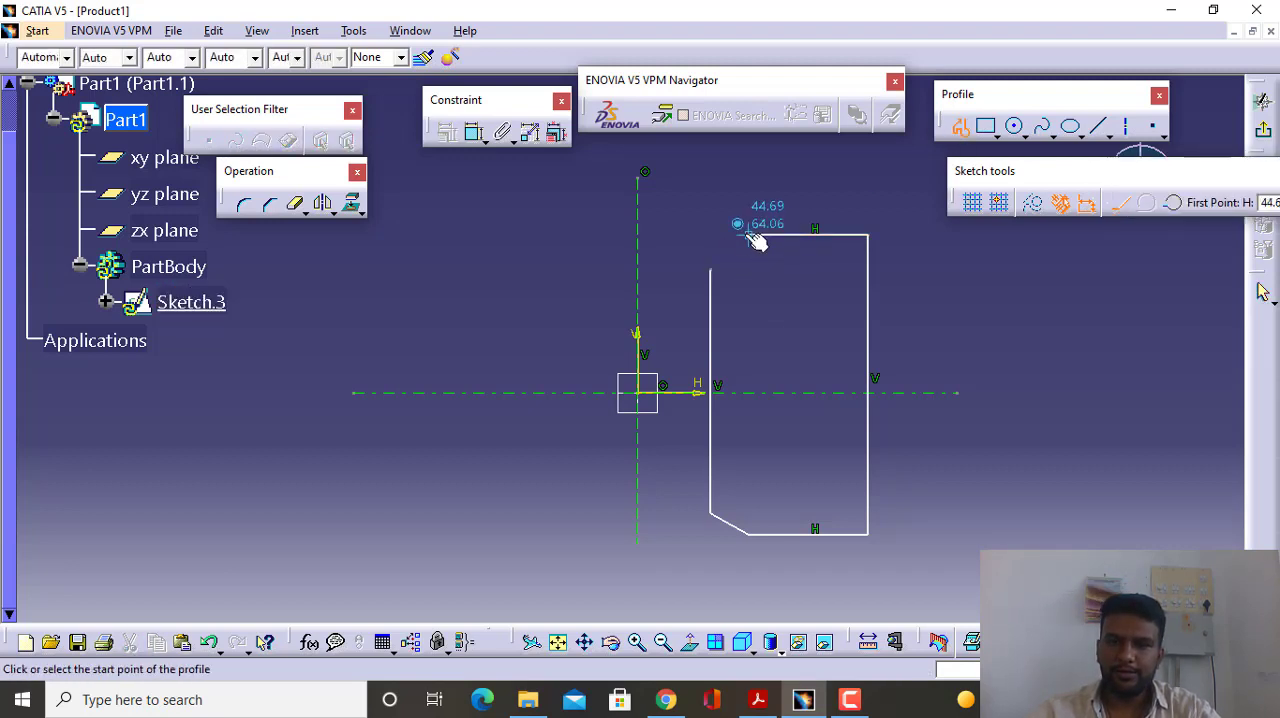
click(748, 235)
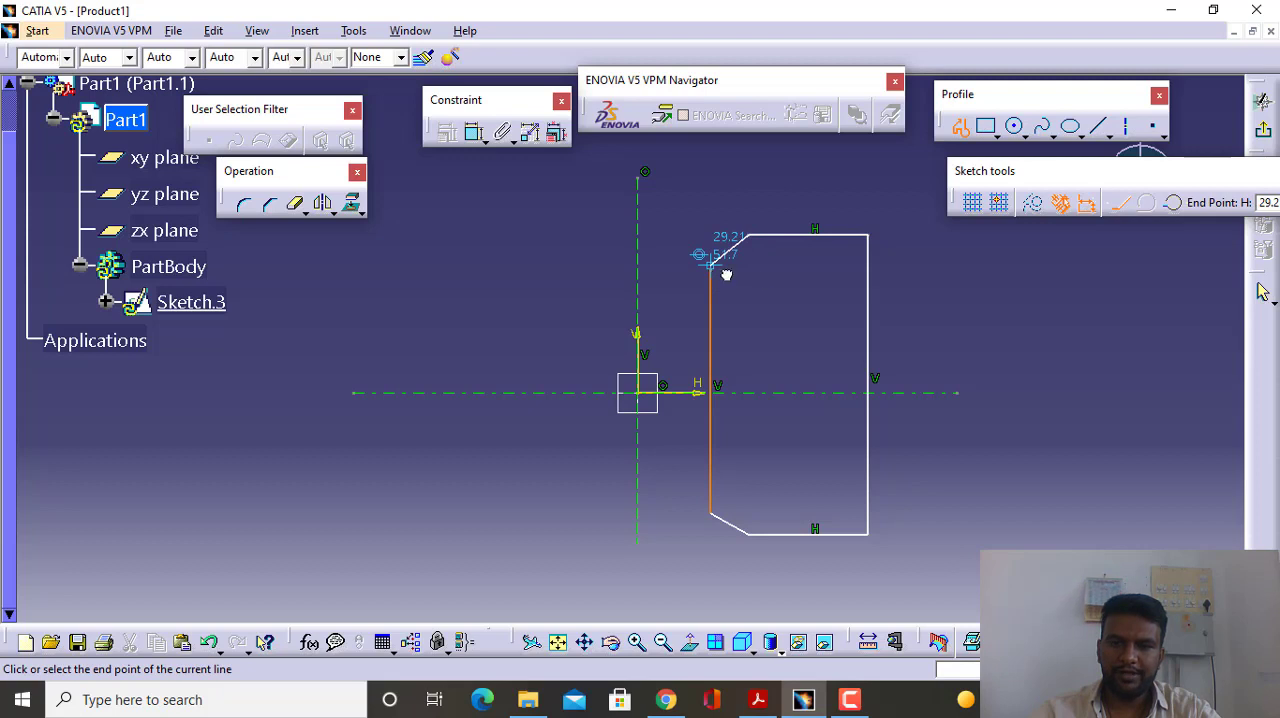
click(712, 261)
key(Escape)
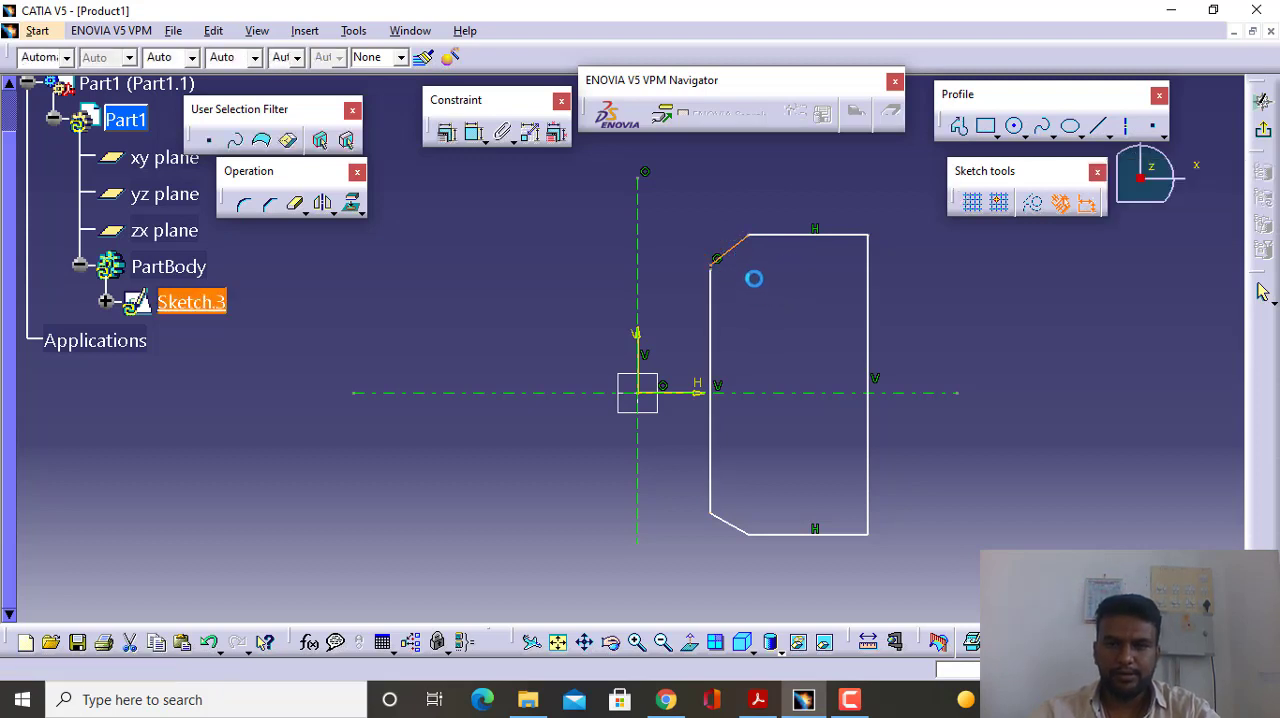
click(731, 251)
key(Delete)
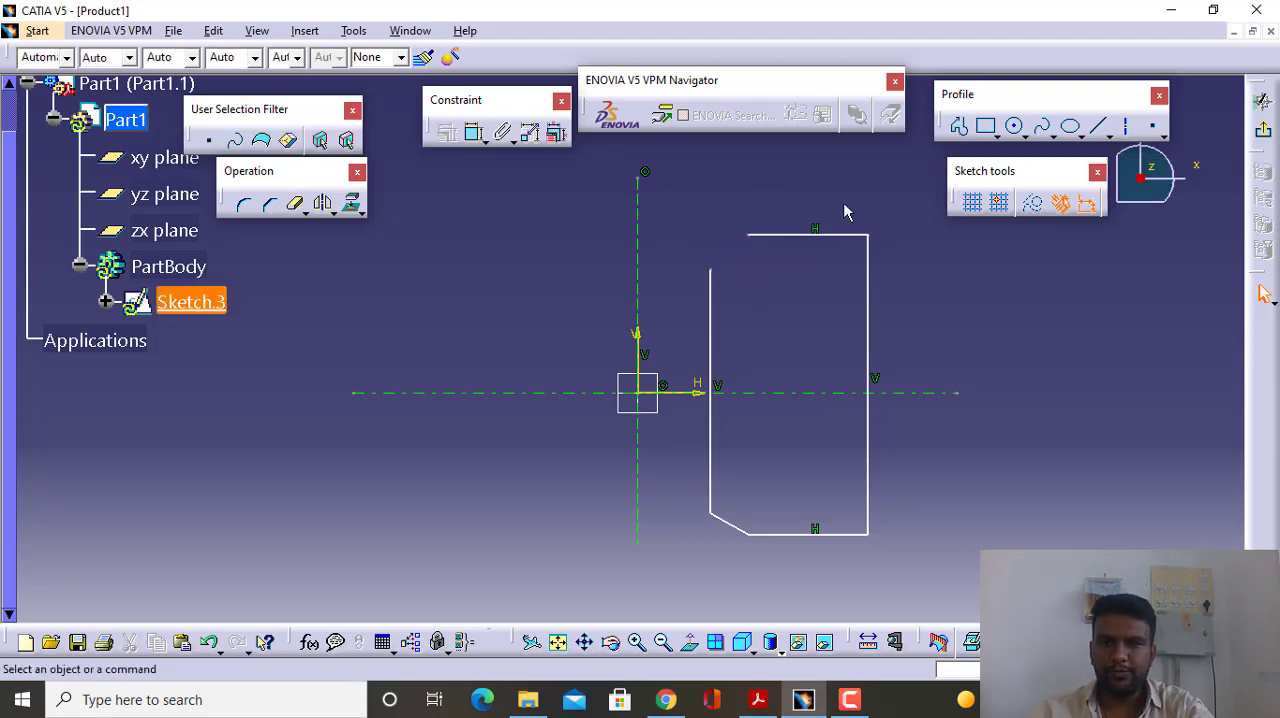
- Draw the upper inner bevel line from the top edge's inner endpoint to the upper end of the inner vertical edge
click(958, 126)
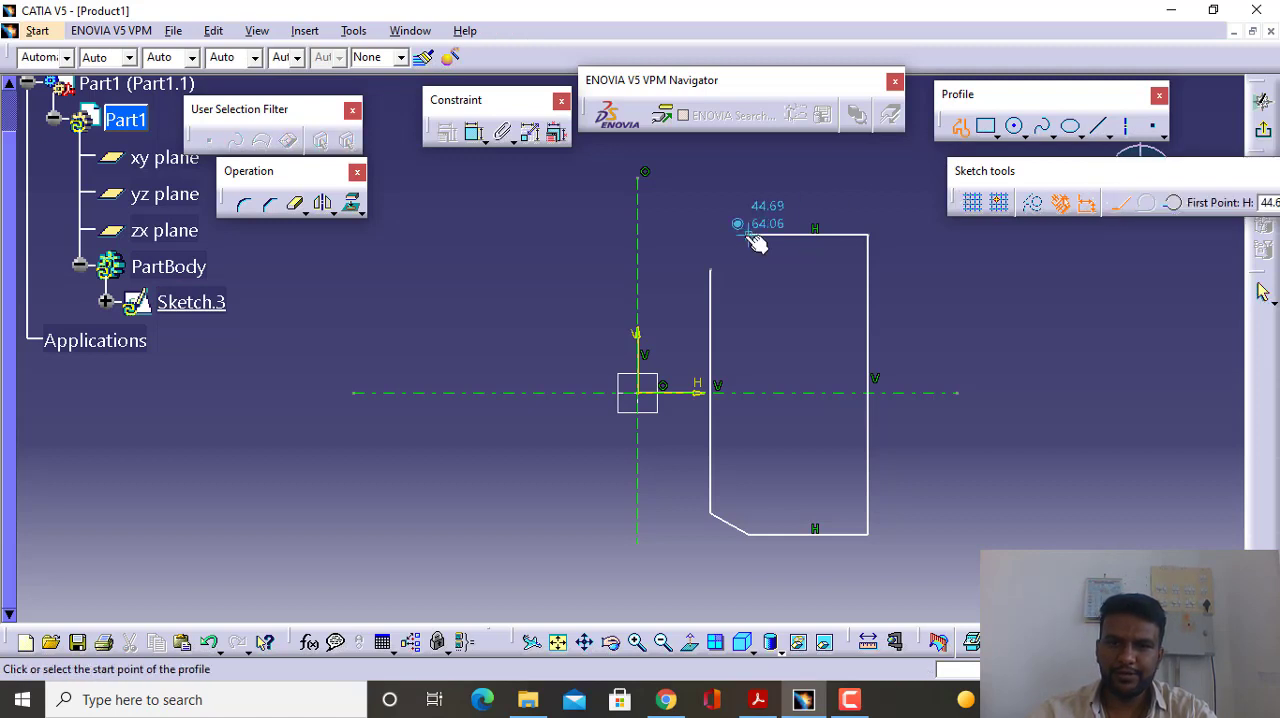
click(750, 235)
click(713, 269)
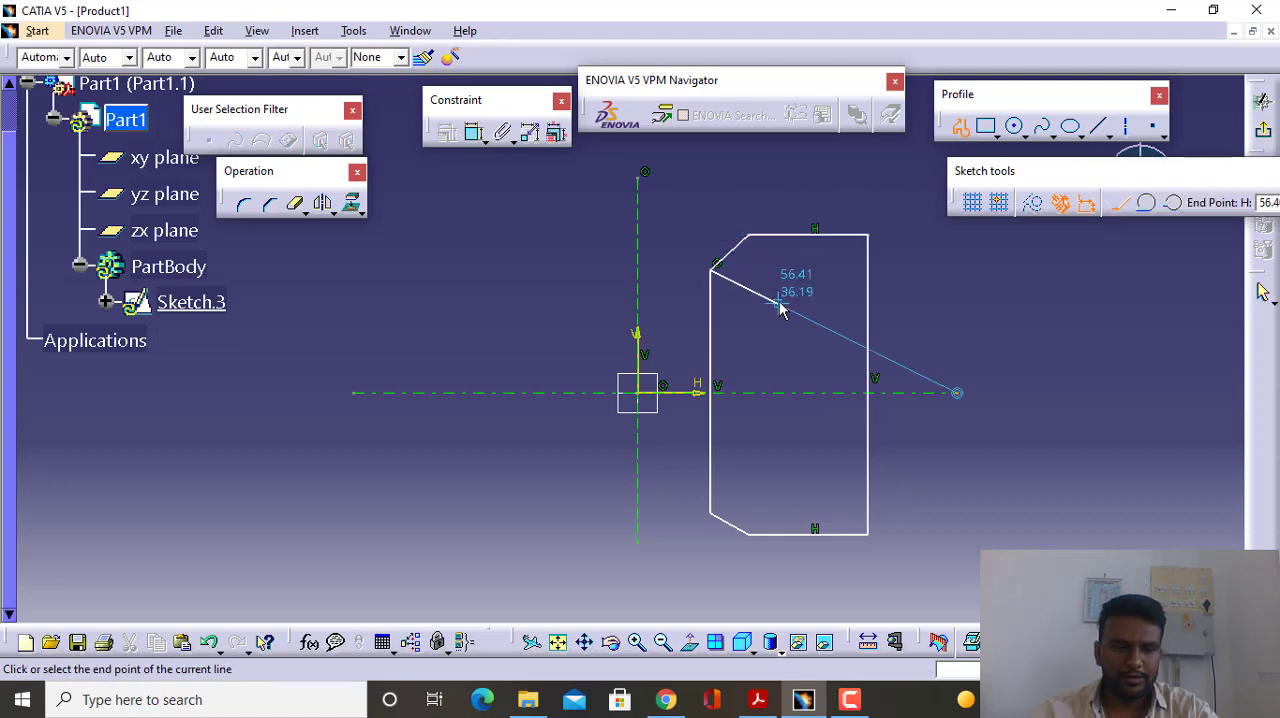
key(Escape)
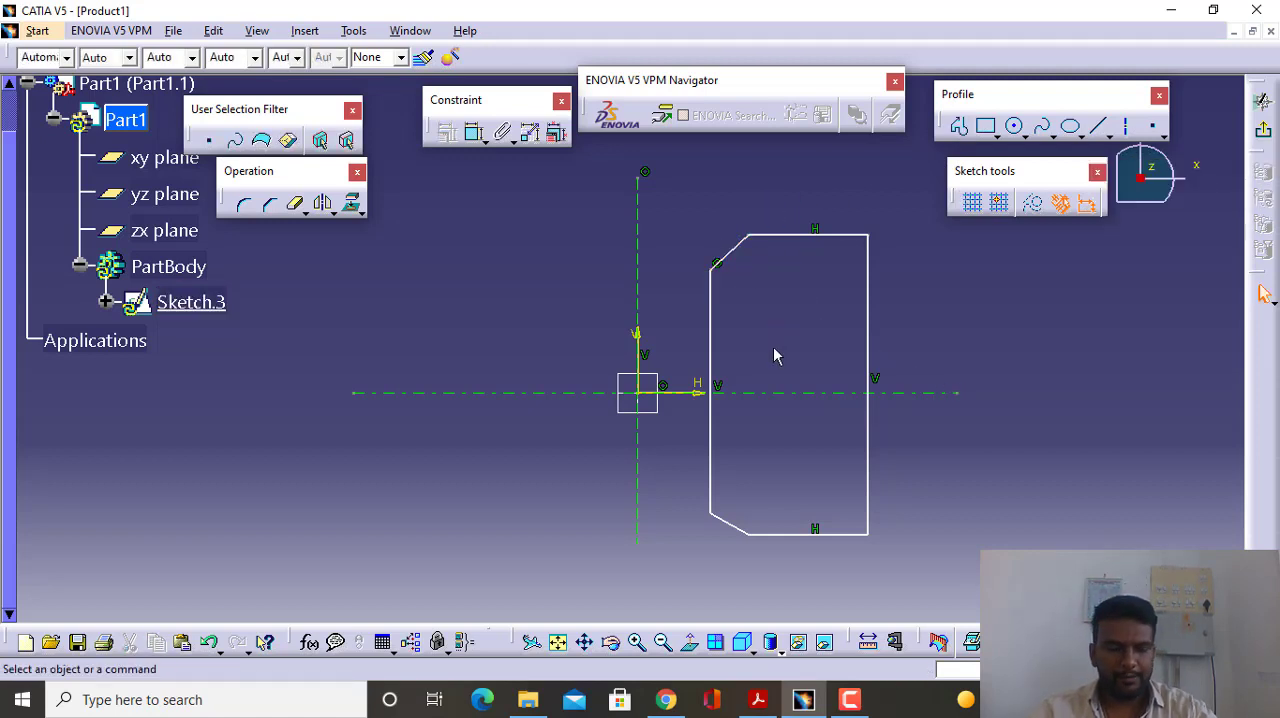
- Make the upper and lower endpoints of the inner vertical edge symmetric about the horizontal axis line
mouse_move(774, 350)
ctrl+middle_down()
mouse_move(760, 323)
mouse_move(779, 384)
ctrl+middle_up()
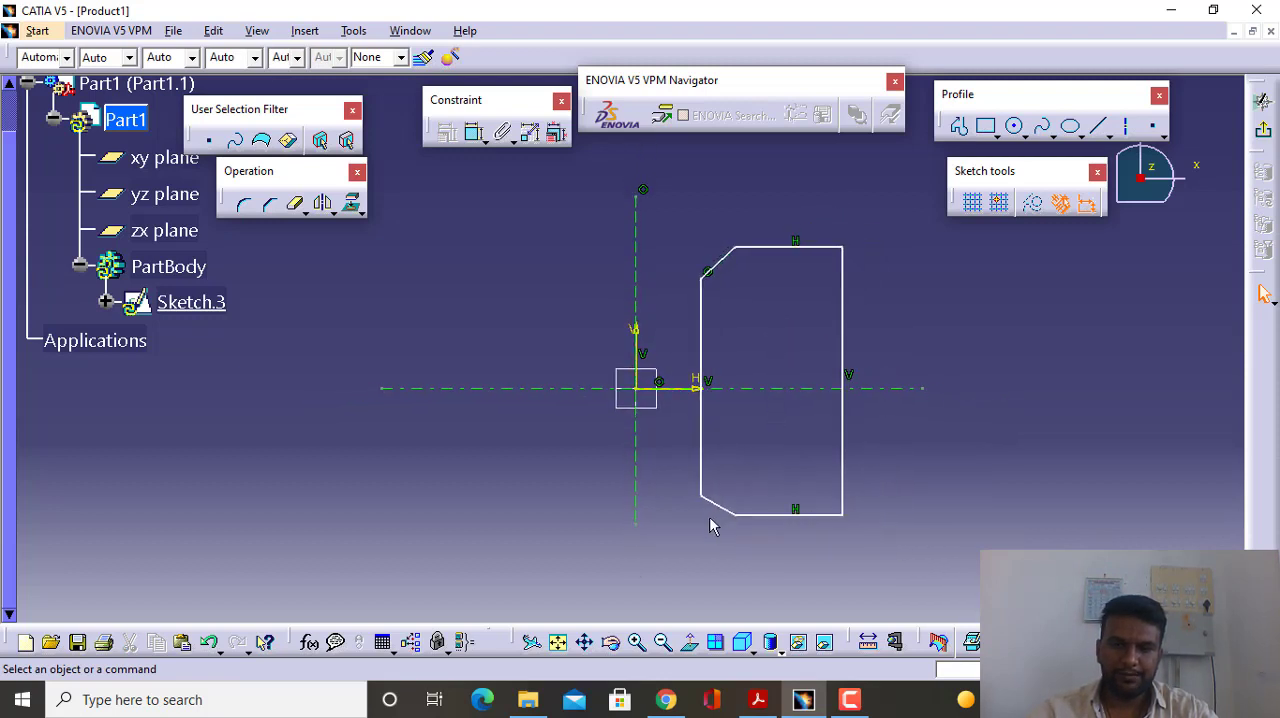
click(709, 280)
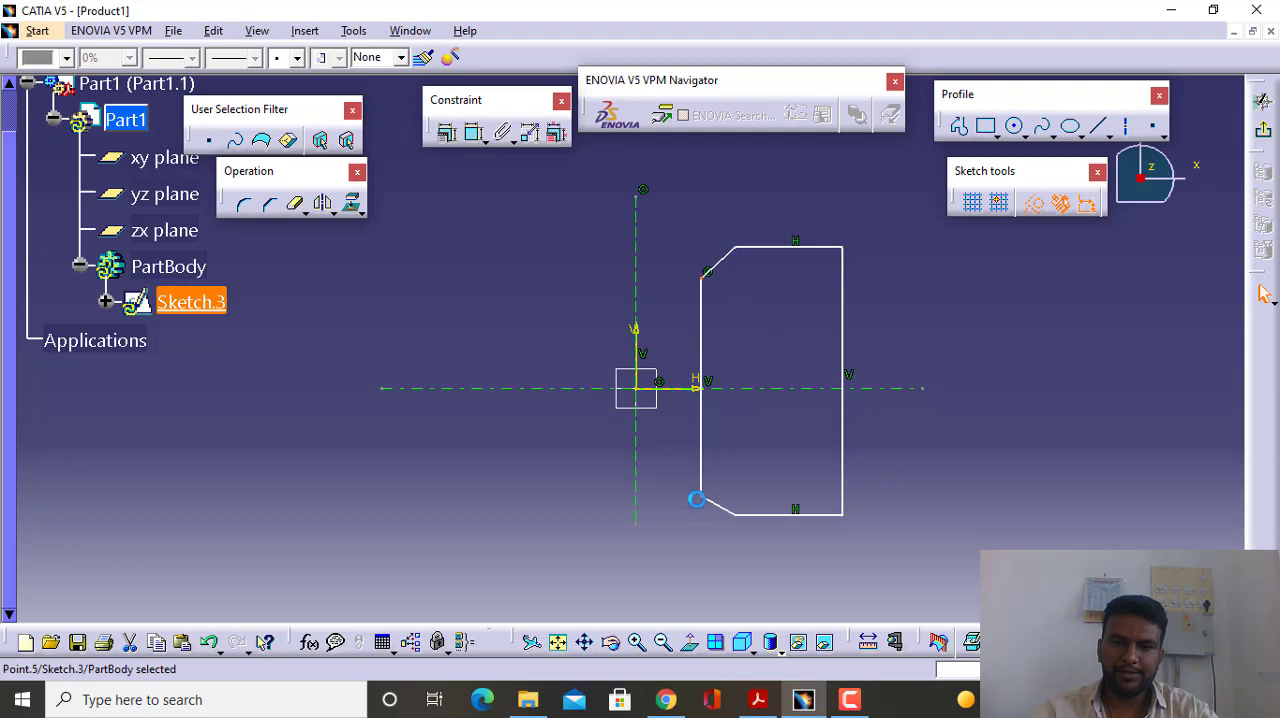
ctrl+click(710, 503)
ctrl+click(683, 388)
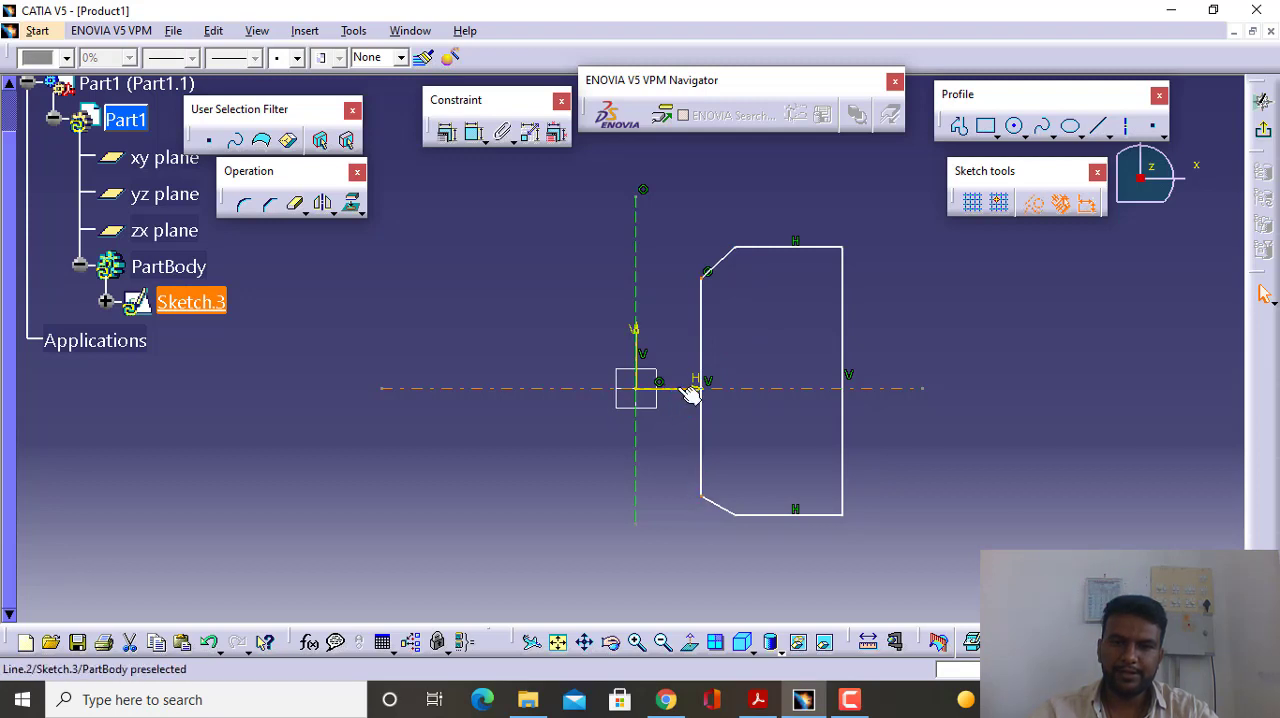
click(446, 132)
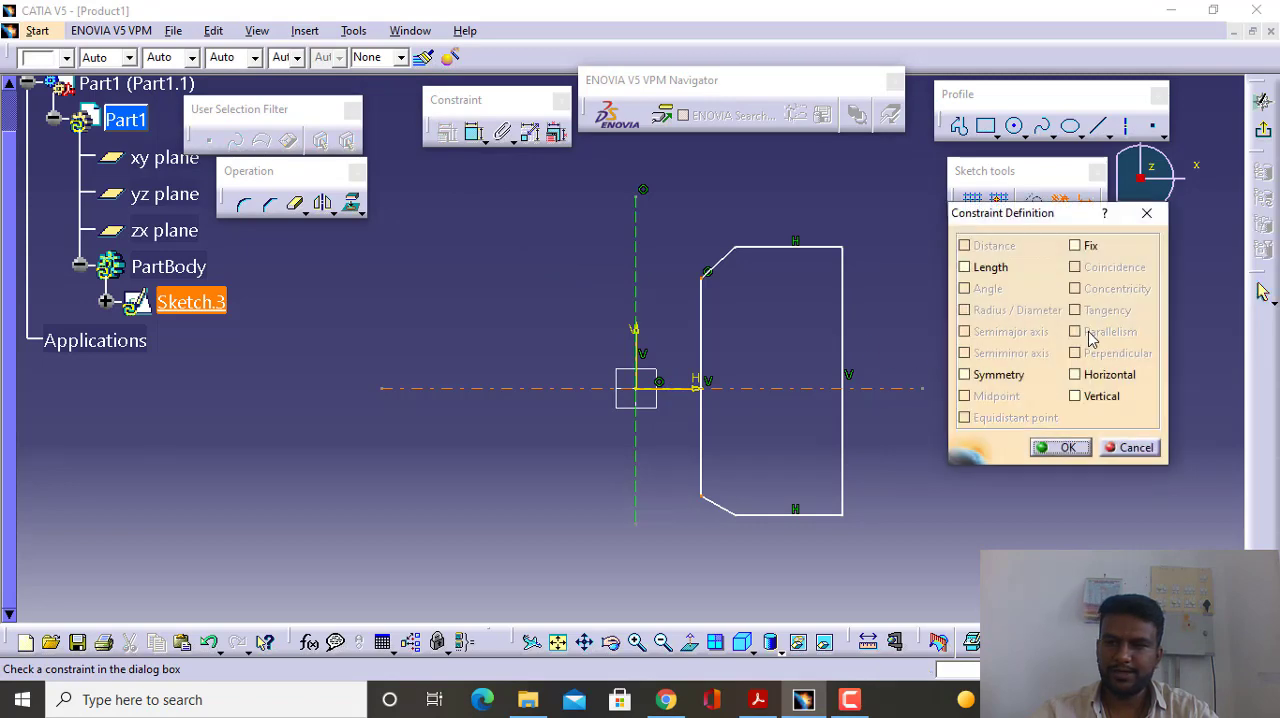
click(966, 374)
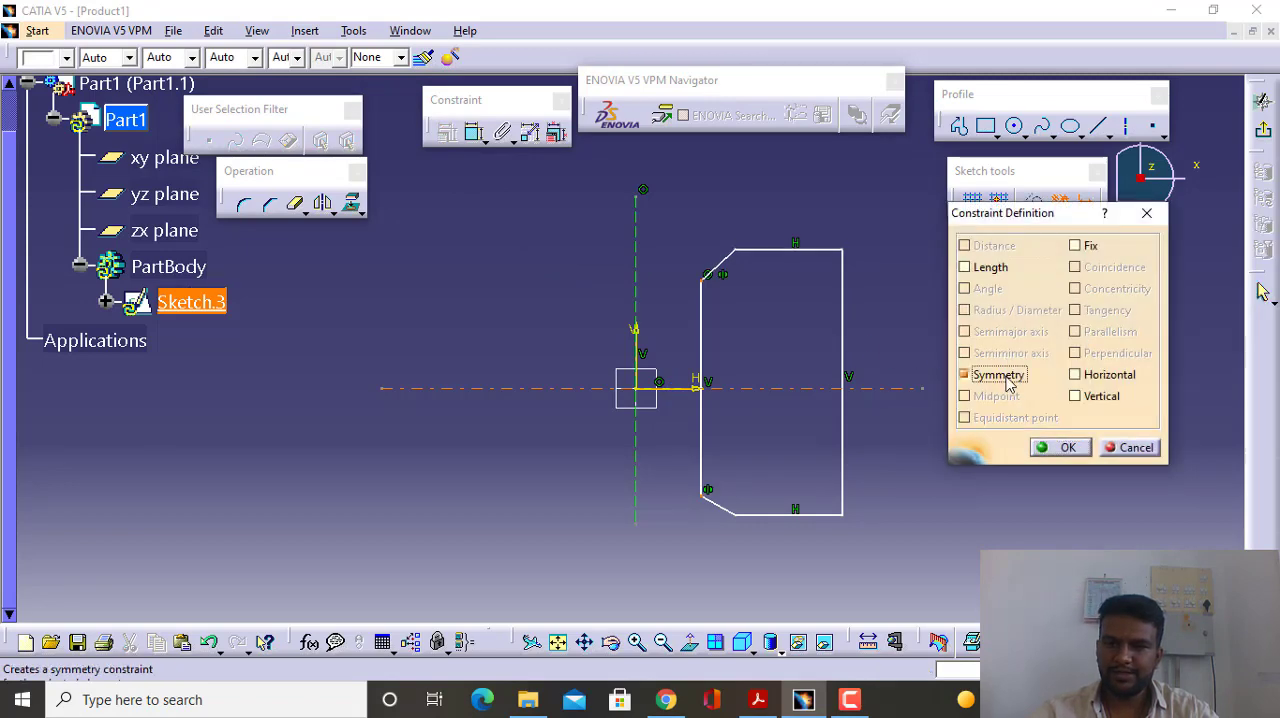
click(1050, 448)
- Constrain the profile's top and bottom edges to be symmetric about the horizontal axis line
click(786, 250)
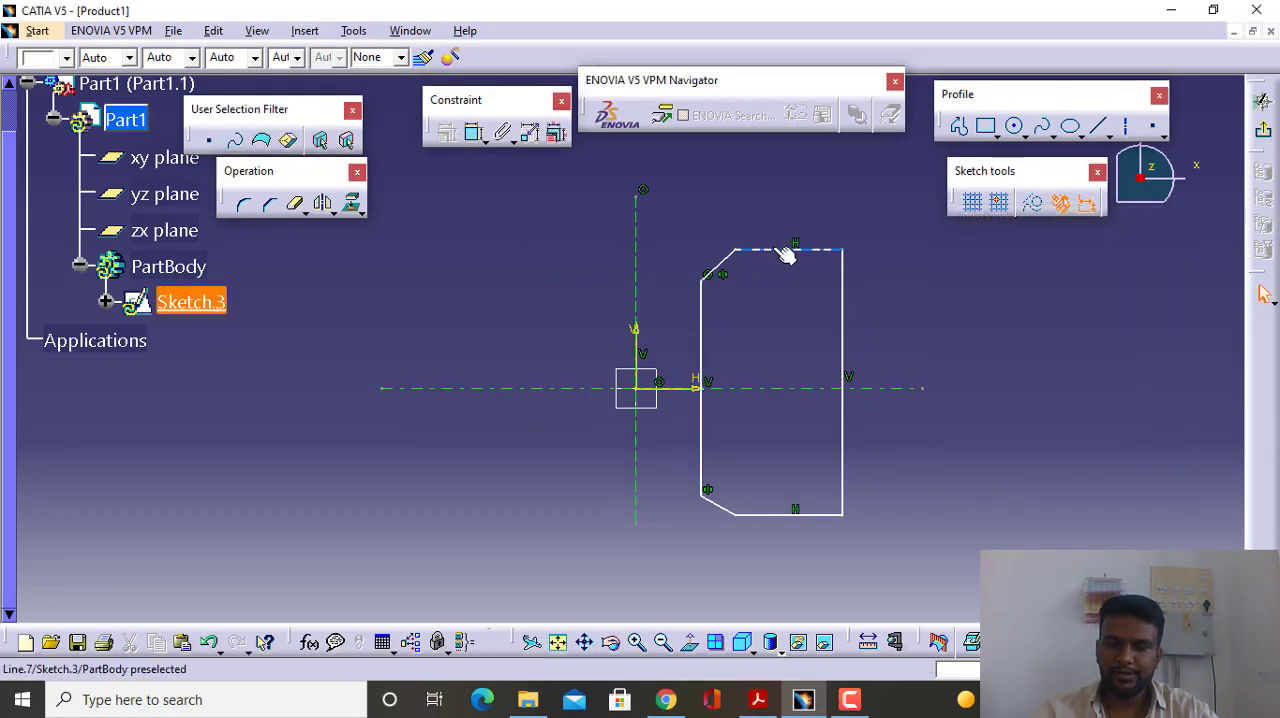
ctrl+click(782, 515)
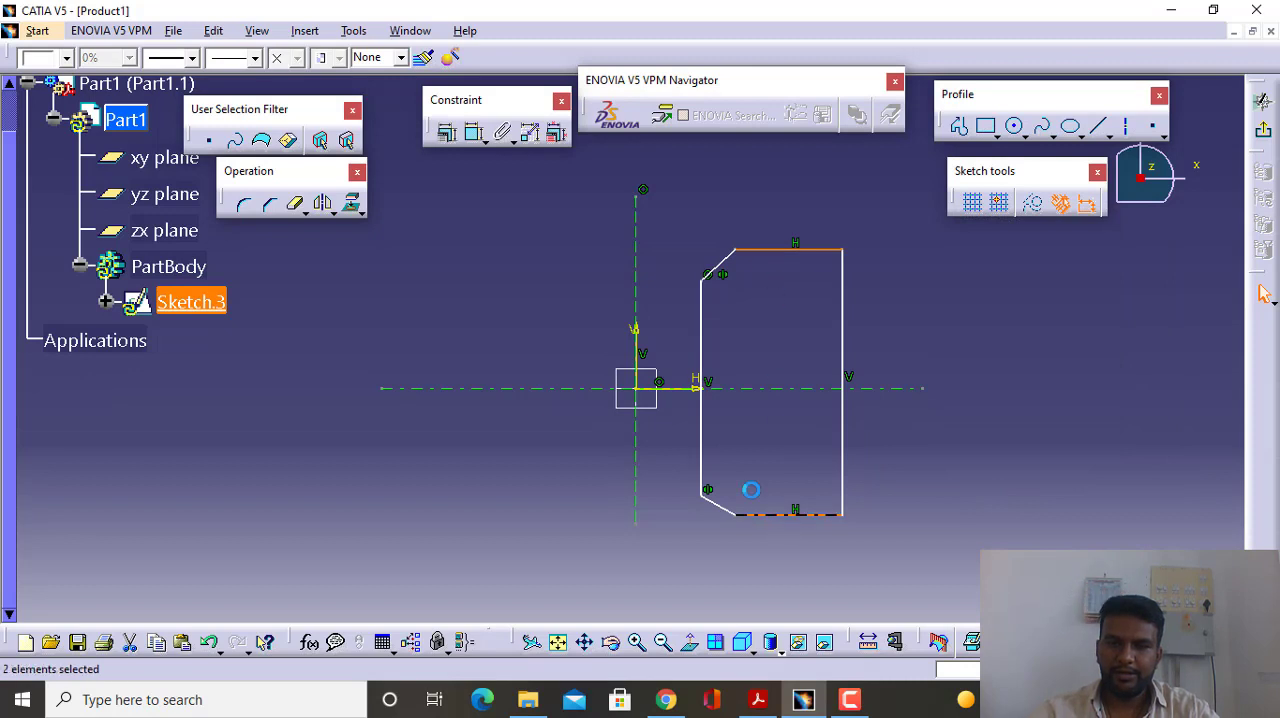
ctrl+click(666, 389)
click(474, 132)
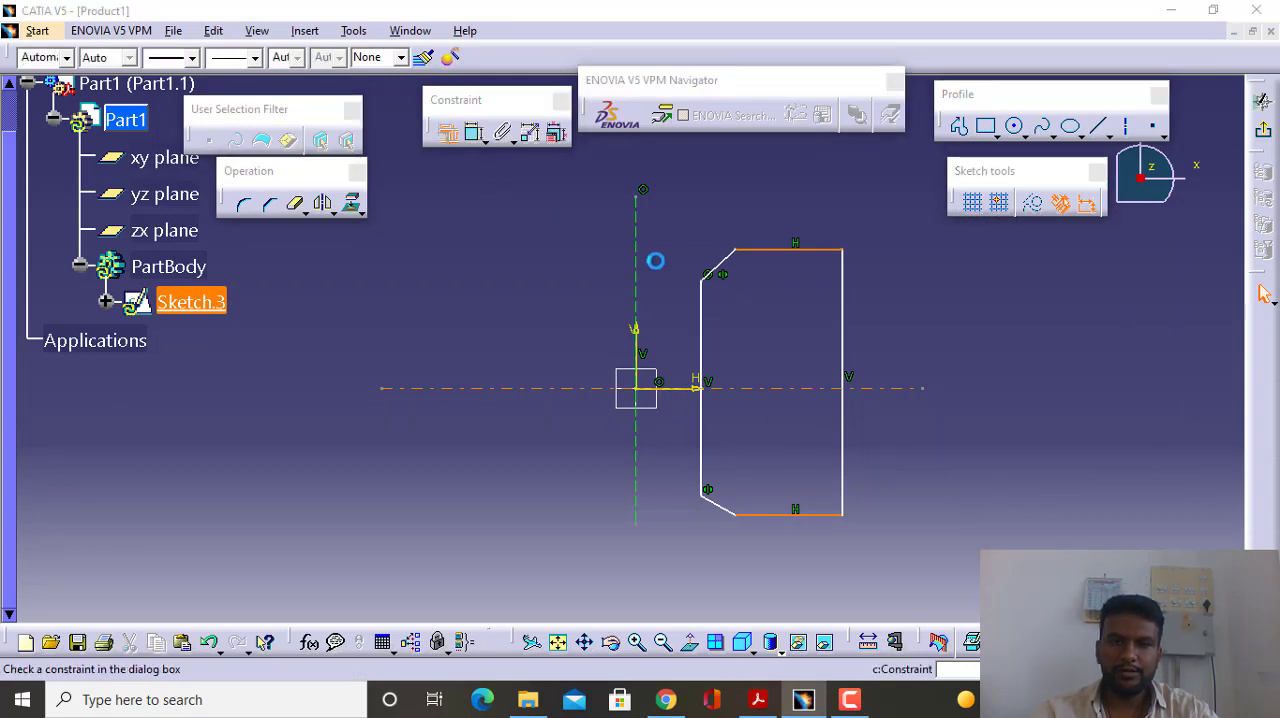
click(1008, 377)
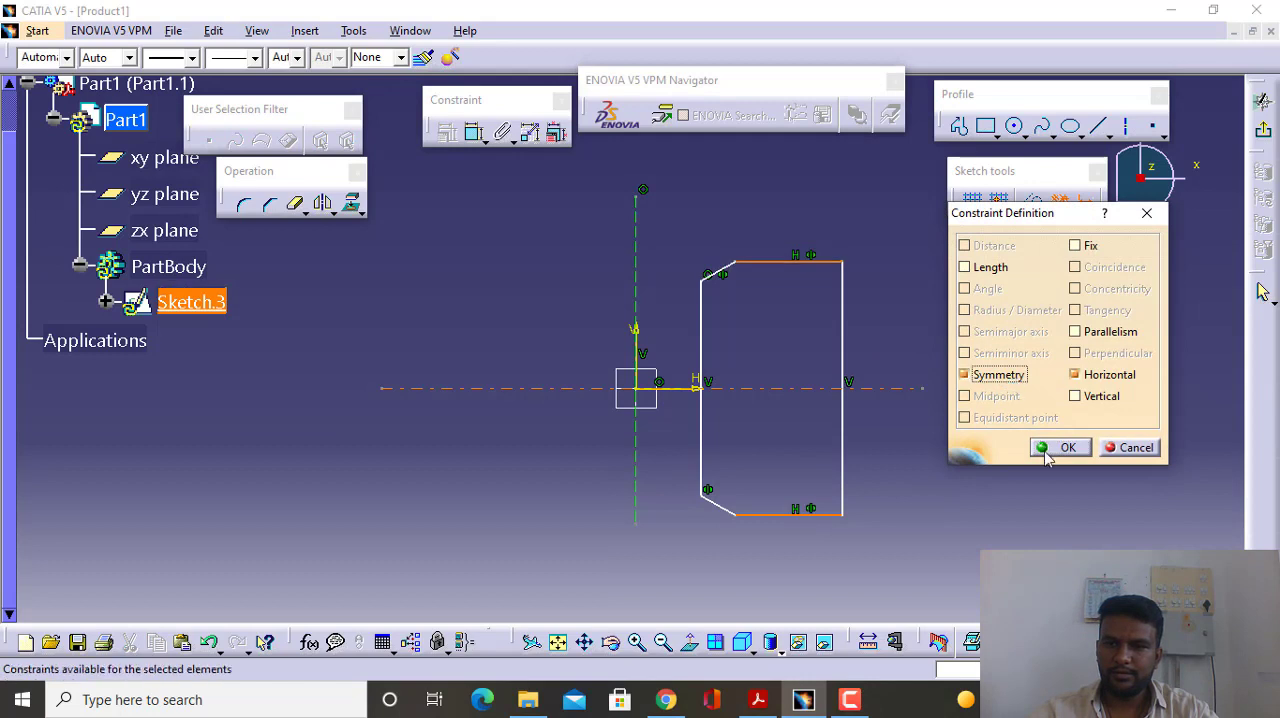
click(1060, 447)
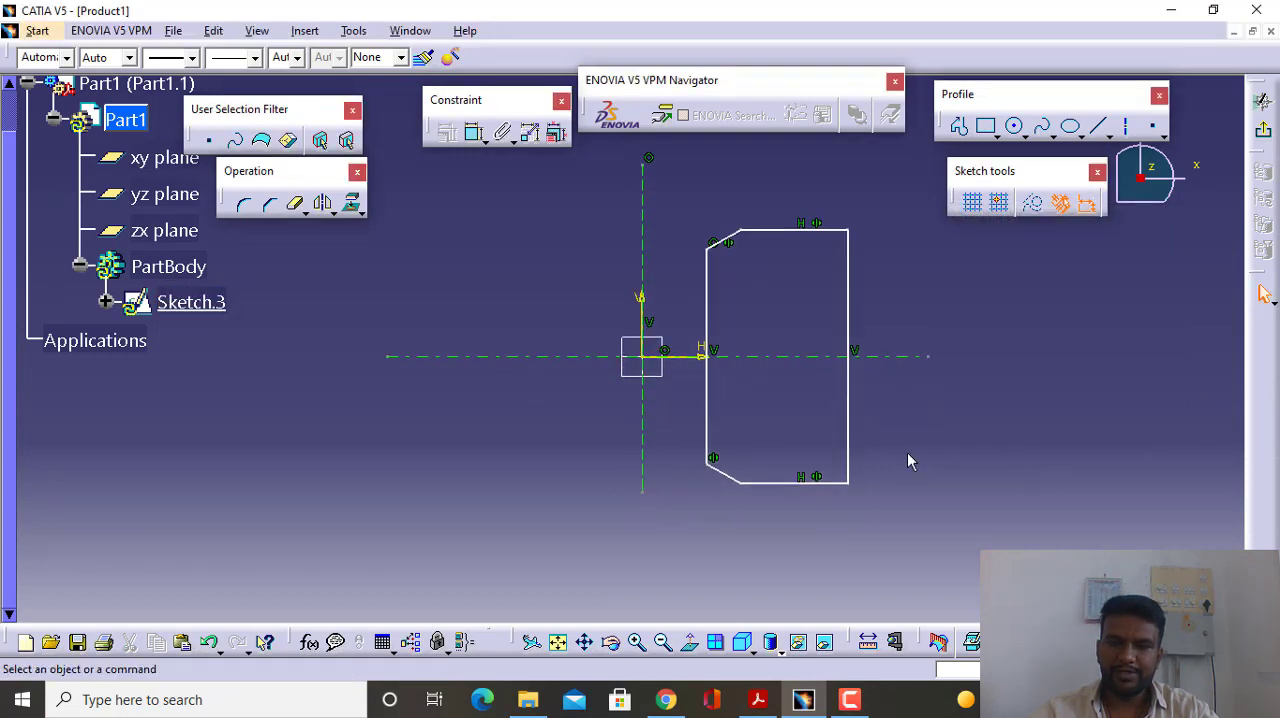
- Add a symmetry constraint between the profile's two outer corner points about the horizontal axis line
click(855, 484)
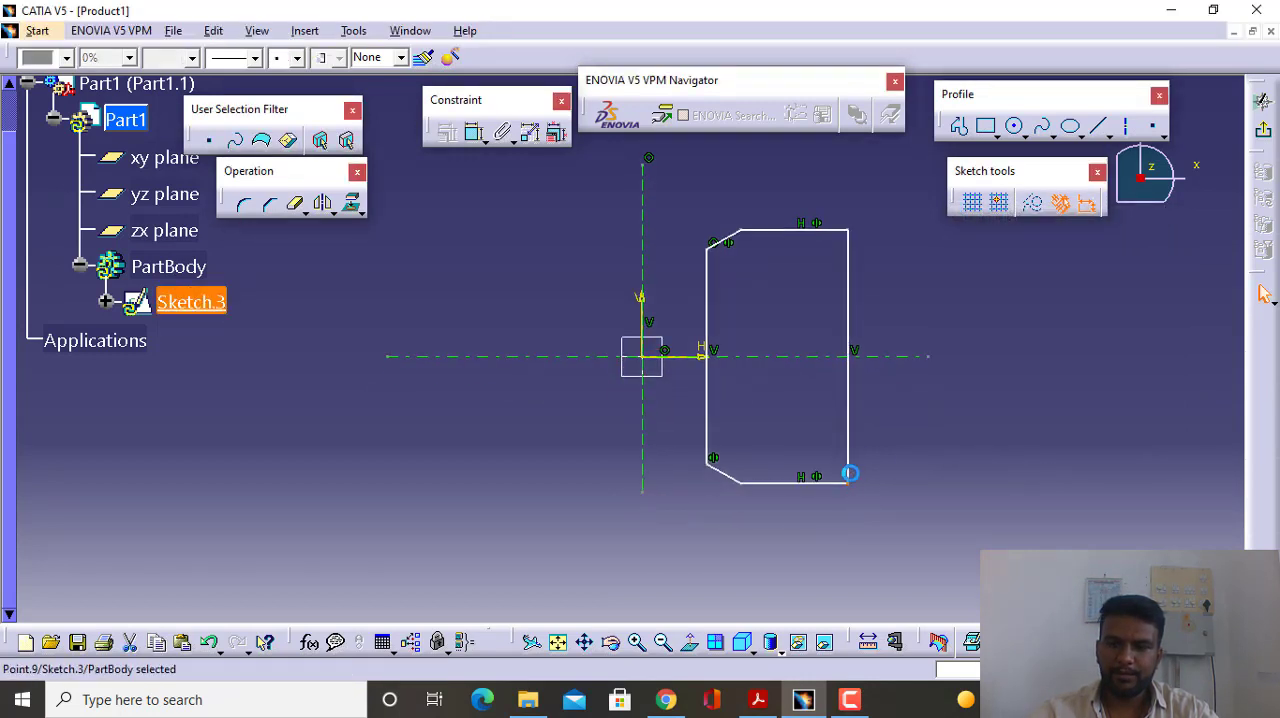
ctrl+click(847, 229)
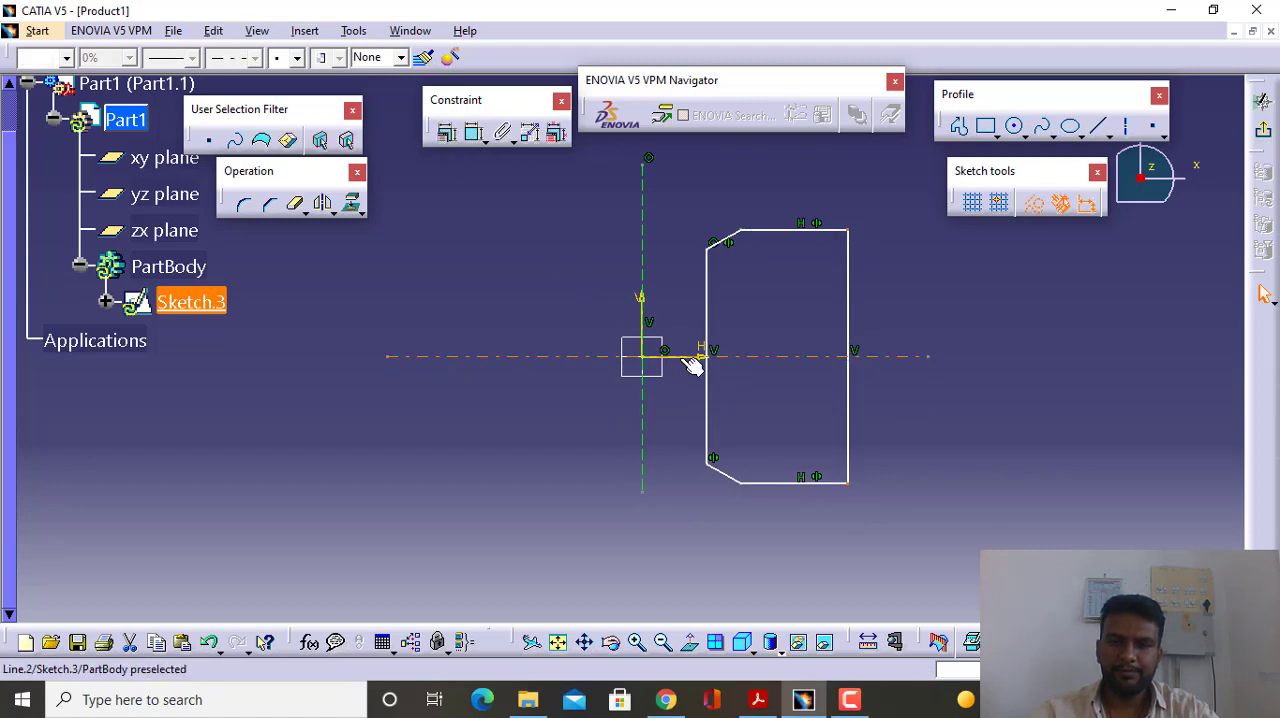
ctrl+click(692, 366)
click(447, 132)
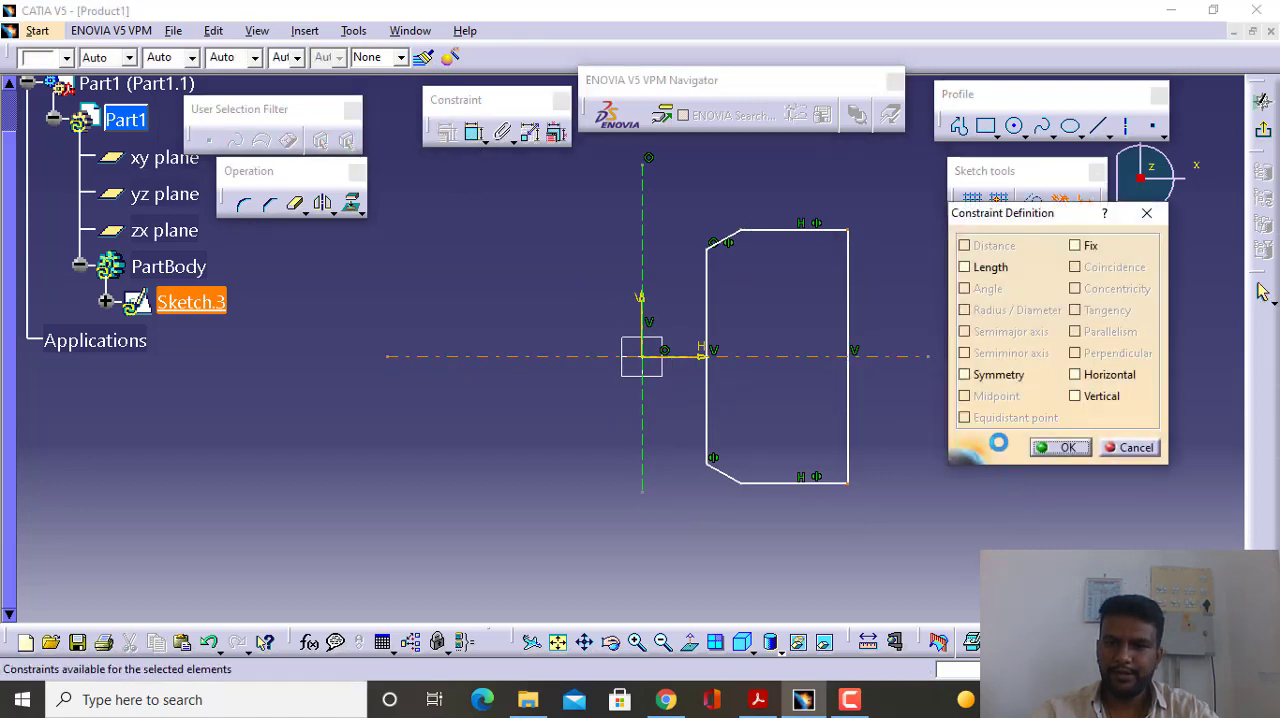
click(1062, 446)
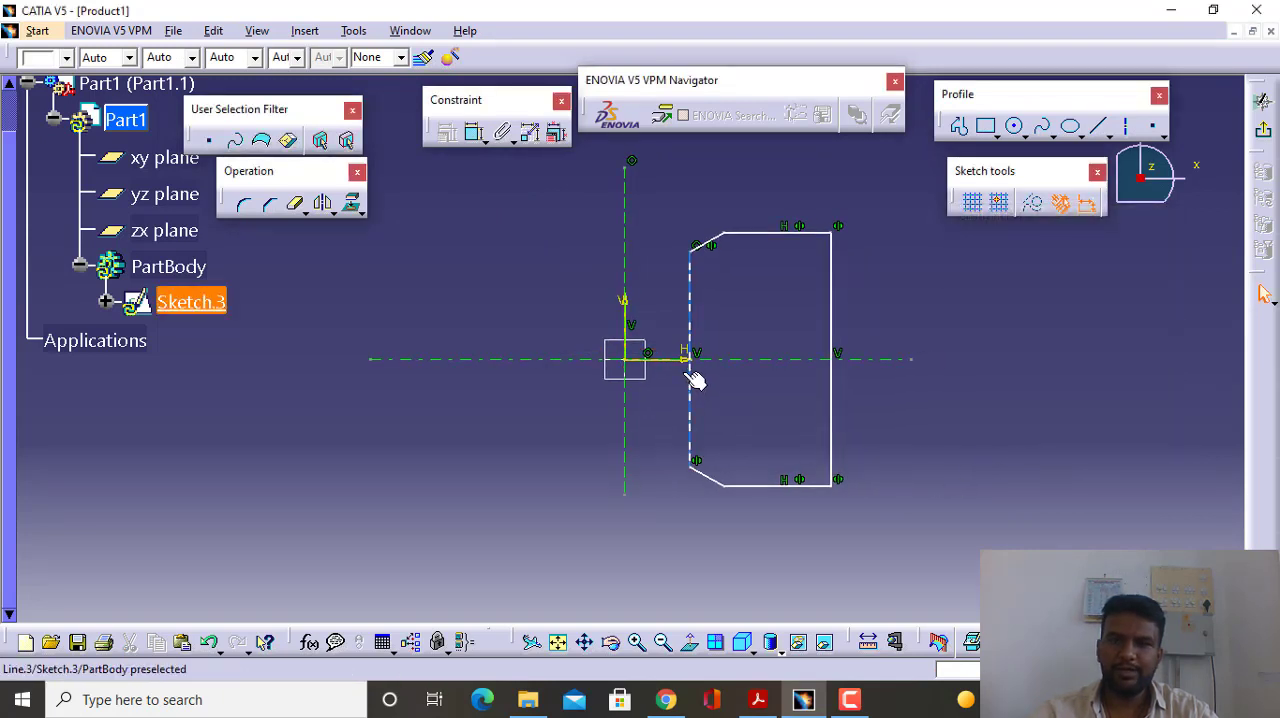
- Dimension the lengths of the profile's inner vertical edge, top edge and outer vertical edge
click(470, 133)
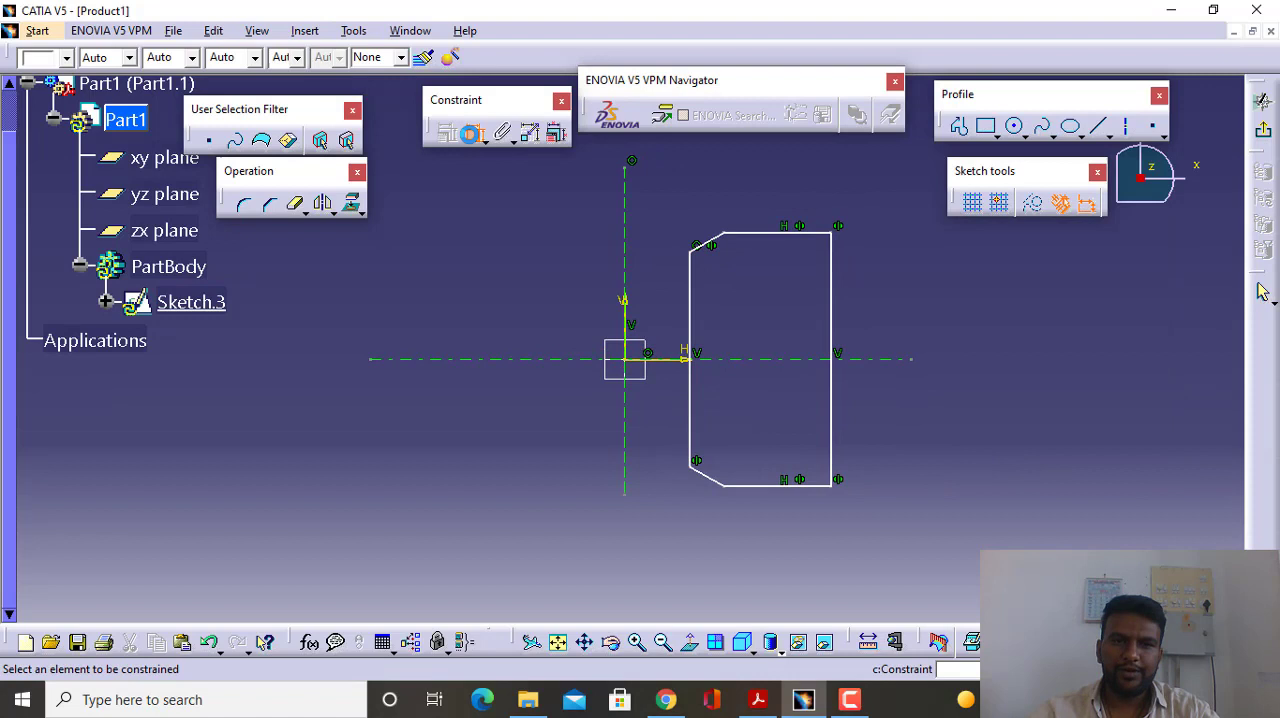
click(690, 325)
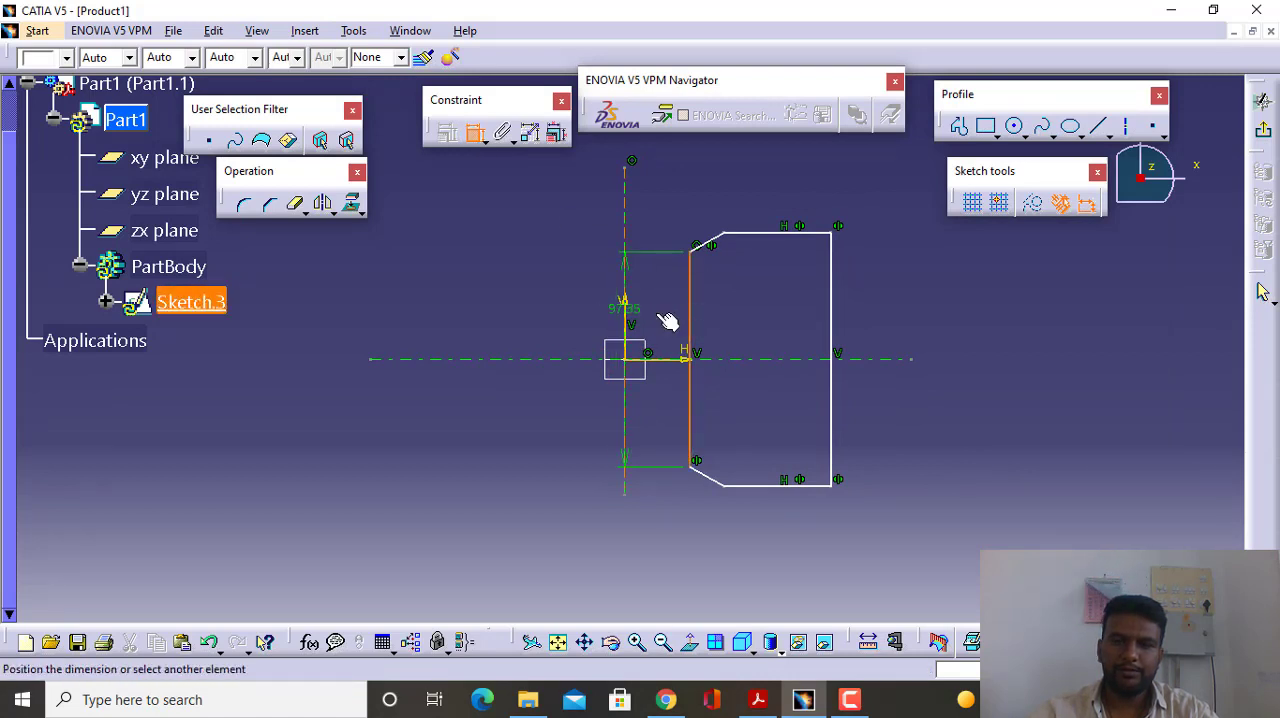
click(662, 320)
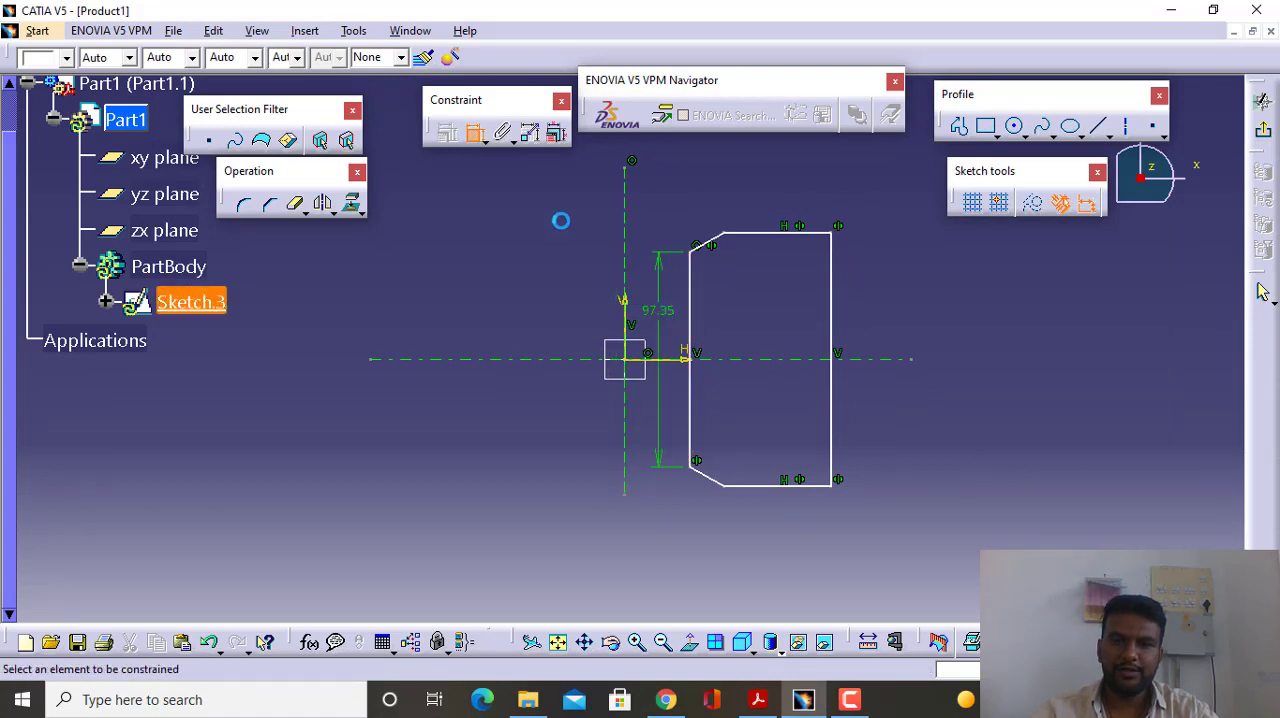
click(740, 234)
click(765, 195)
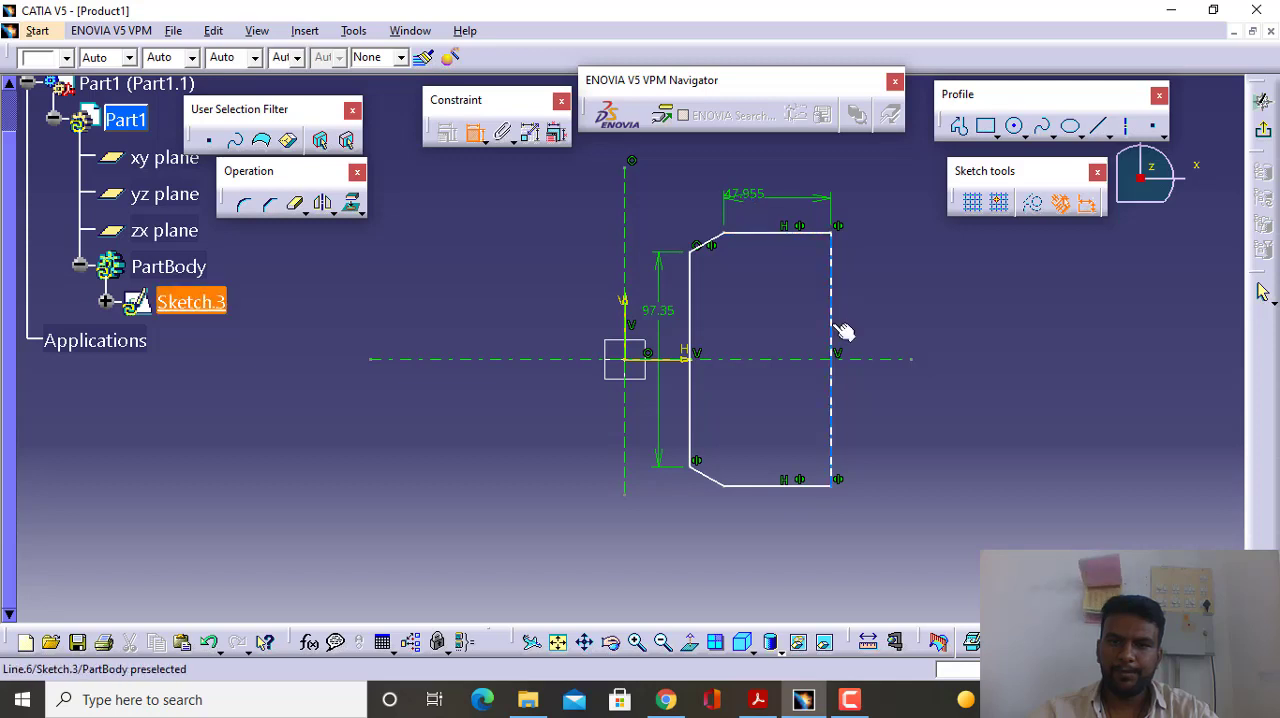
click(843, 330)
click(886, 322)
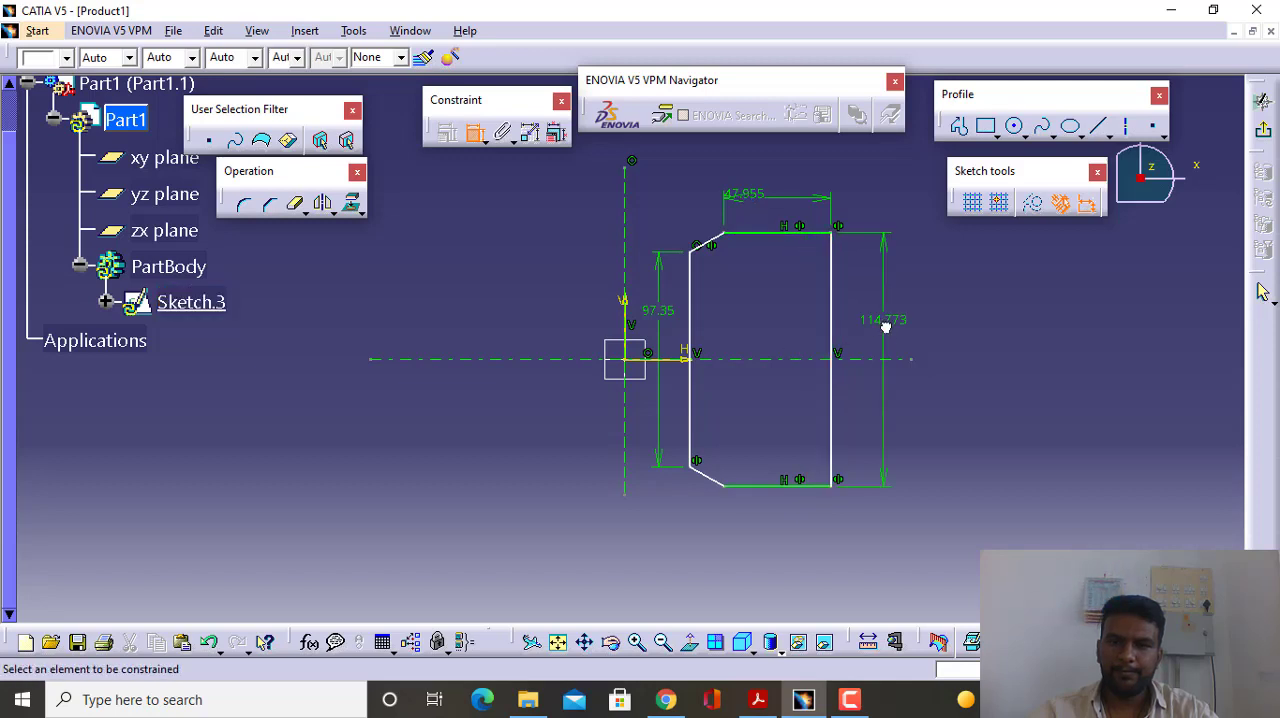
- Dimension the upper bevel line with a horizontal measure direction, placing the dimension above the profile
click(701, 248)
right_click(705, 200)
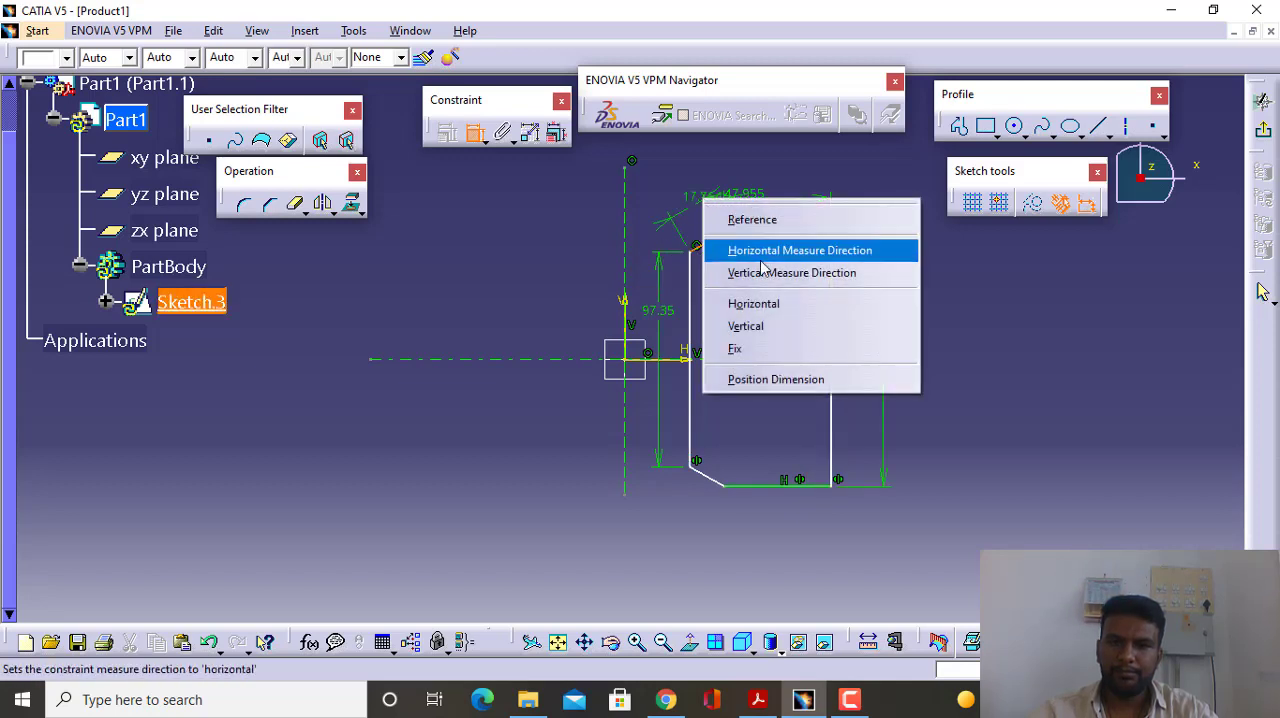
click(762, 252)
click(712, 208)
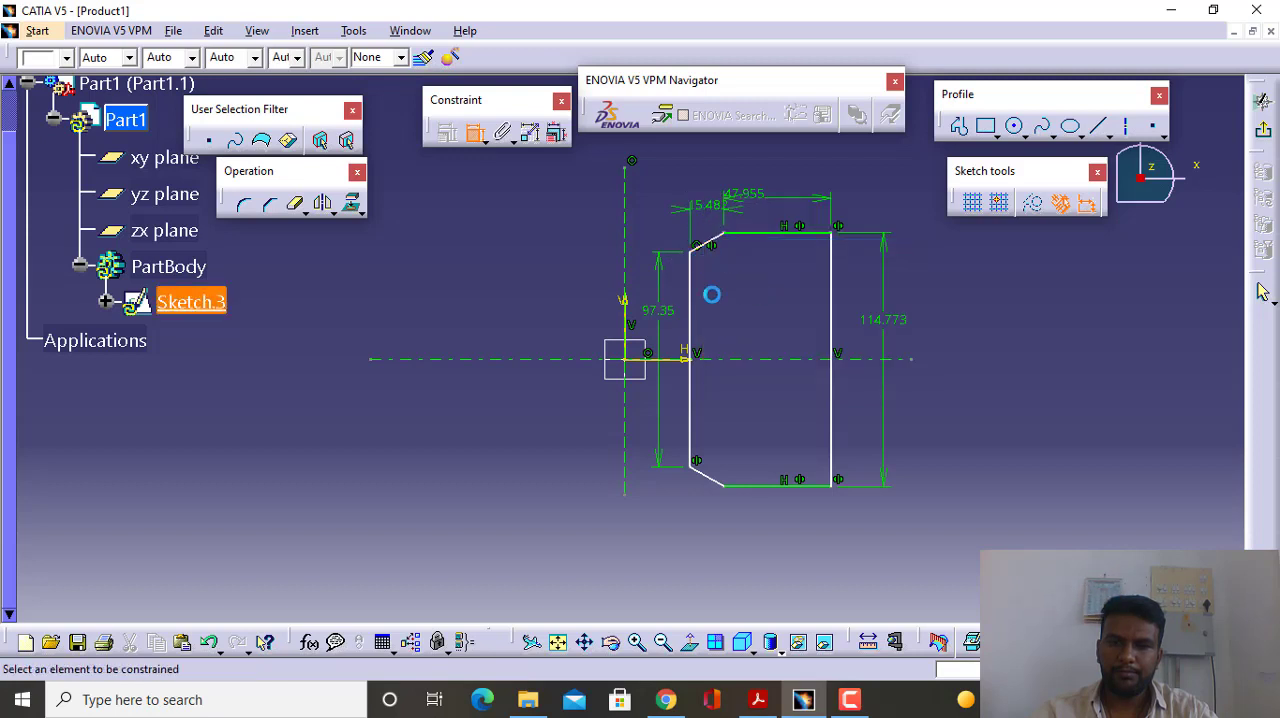
- Dimension the profile's bottom edge and try to dimension the lower bevel line's length
click(755, 489)
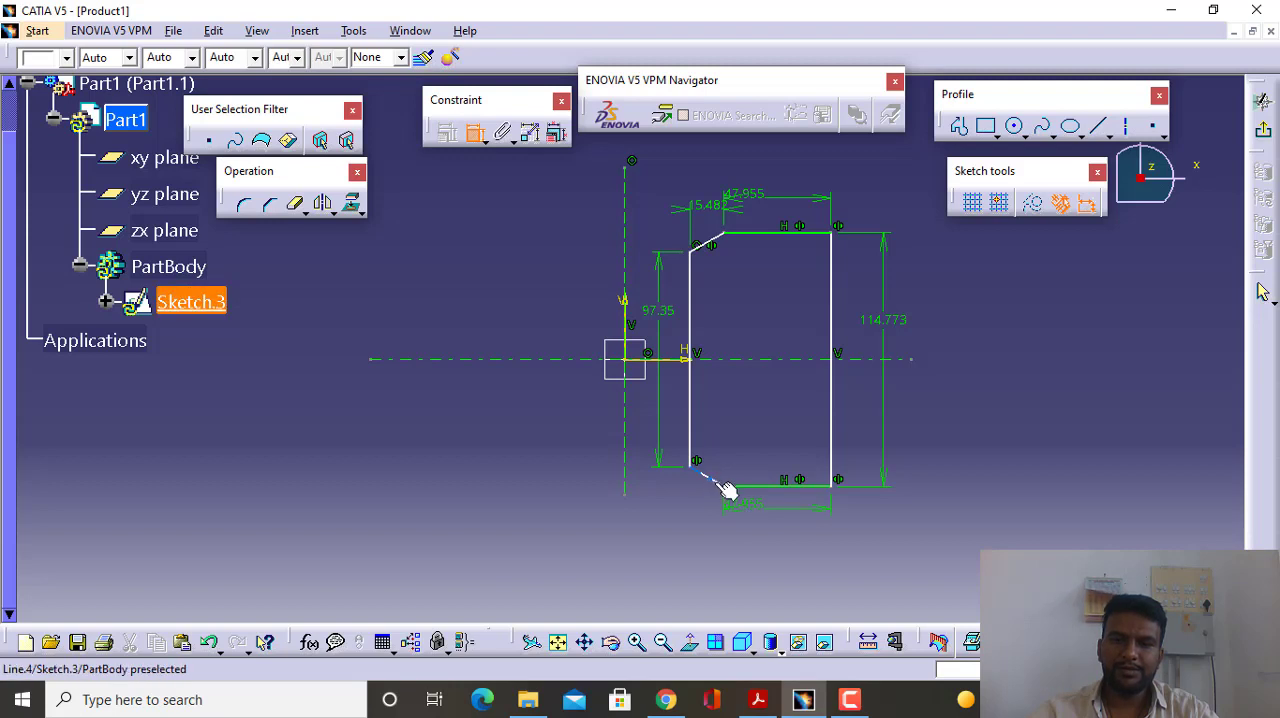
click(721, 481)
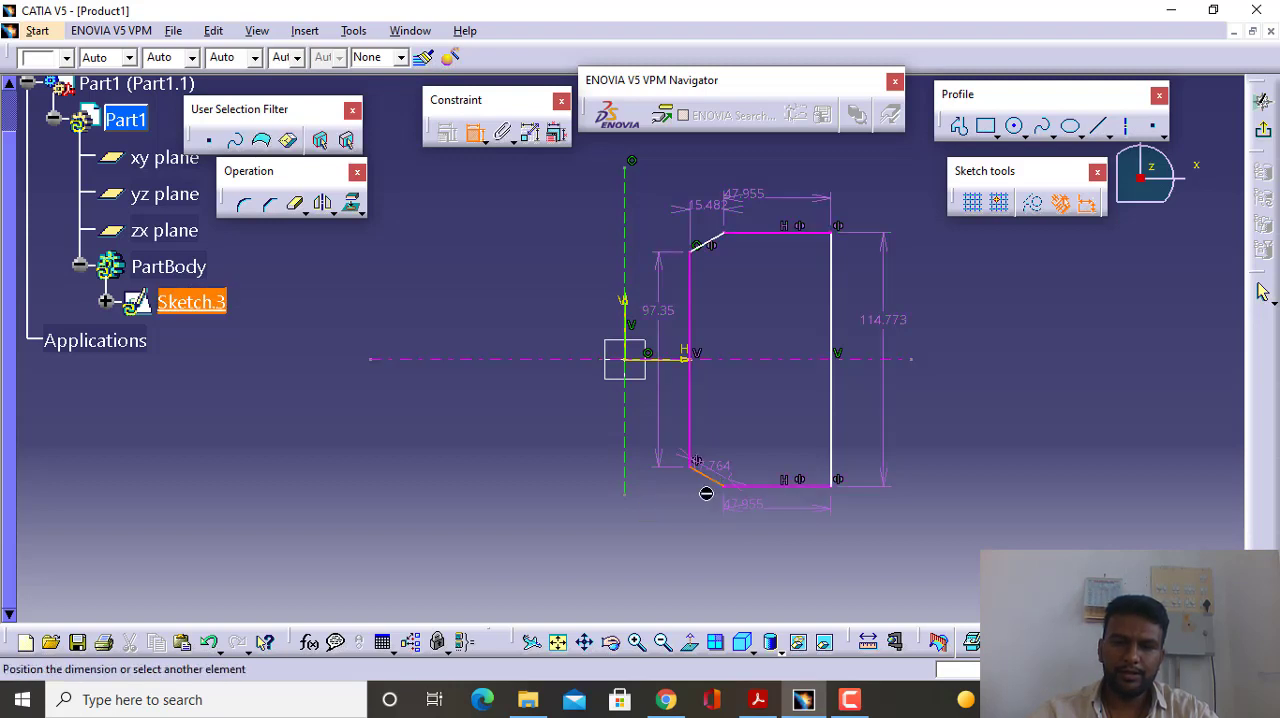
click(702, 511)
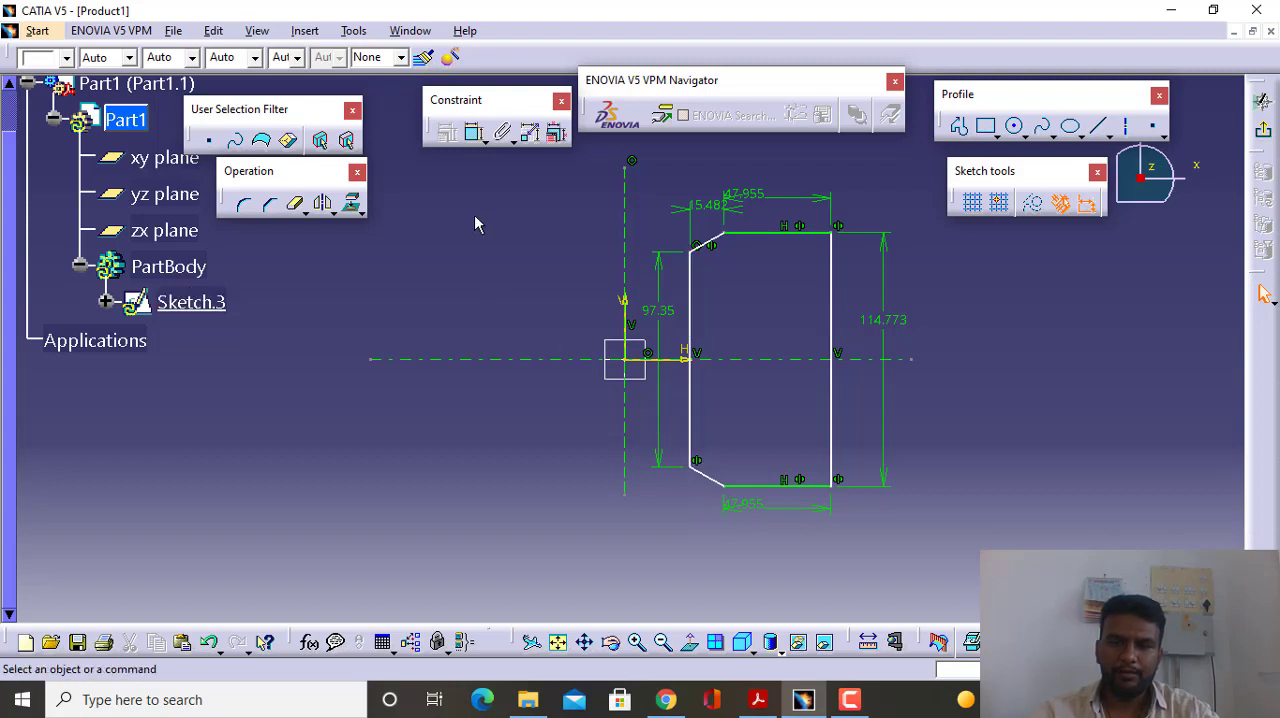
- Dimension the distance between the vertical axis line and the profile's inner vertical edge, placing the dimension above the profile
click(474, 131)
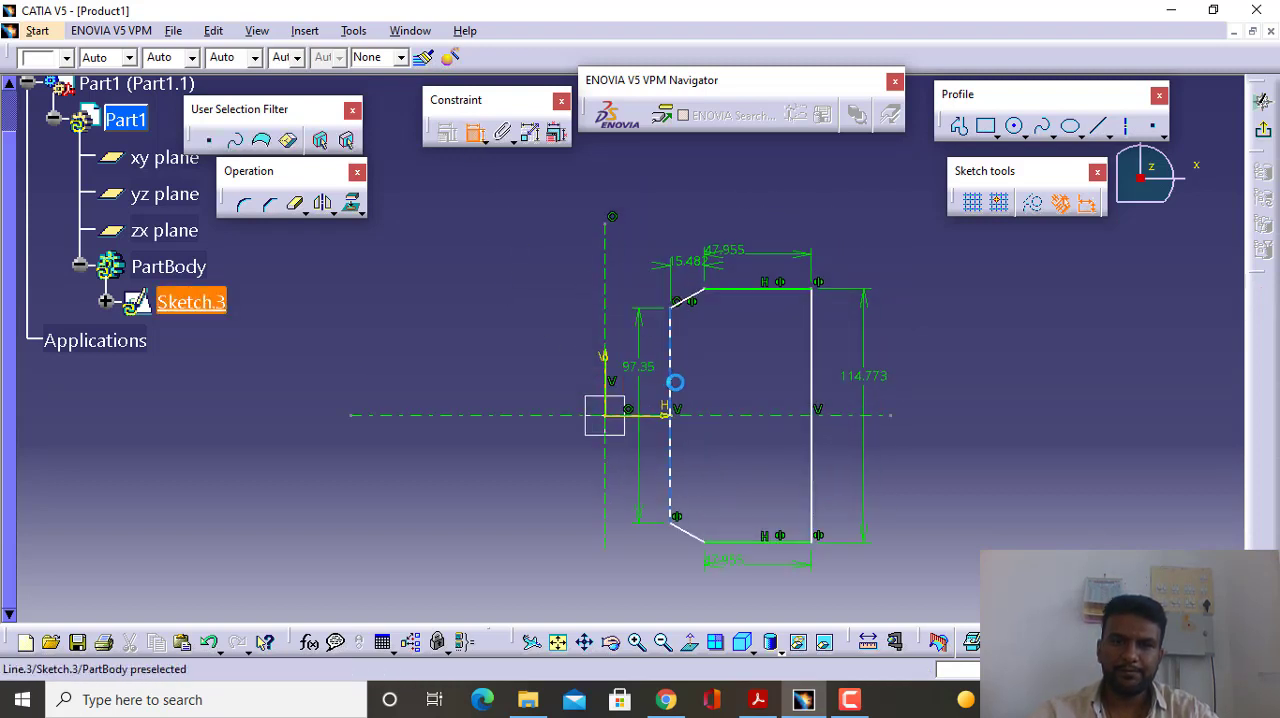
click(672, 381)
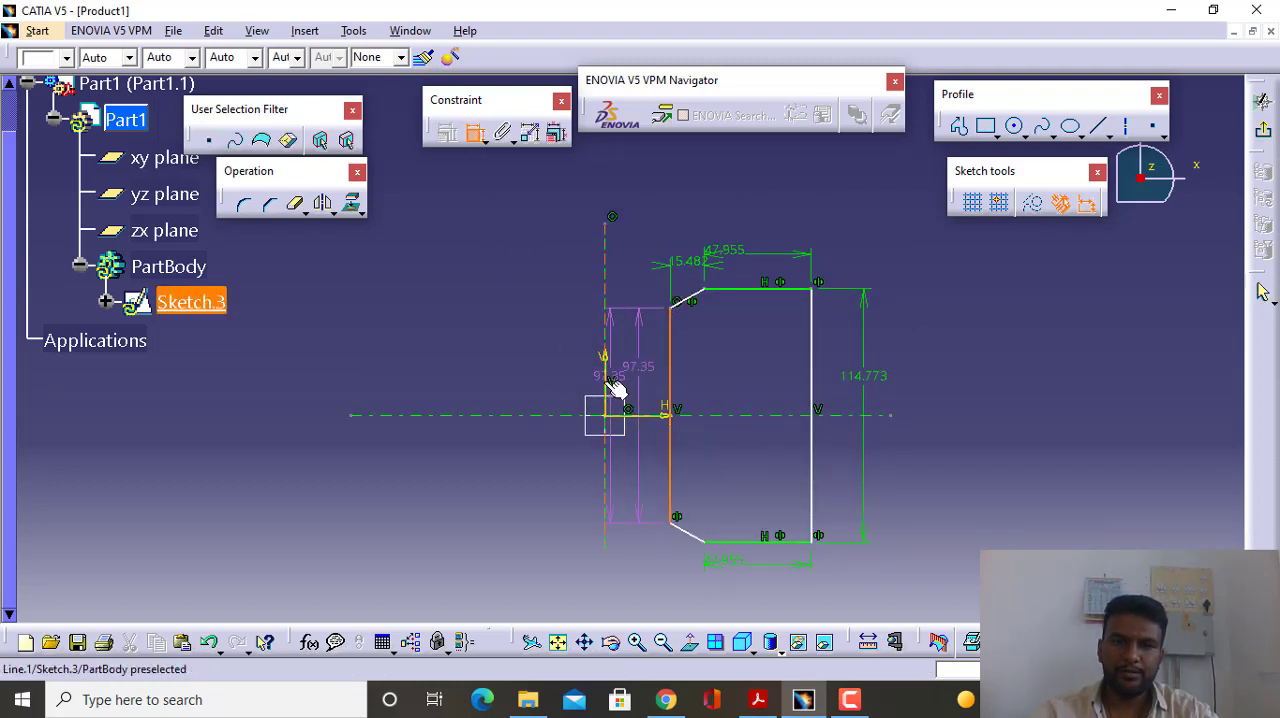
click(648, 222)
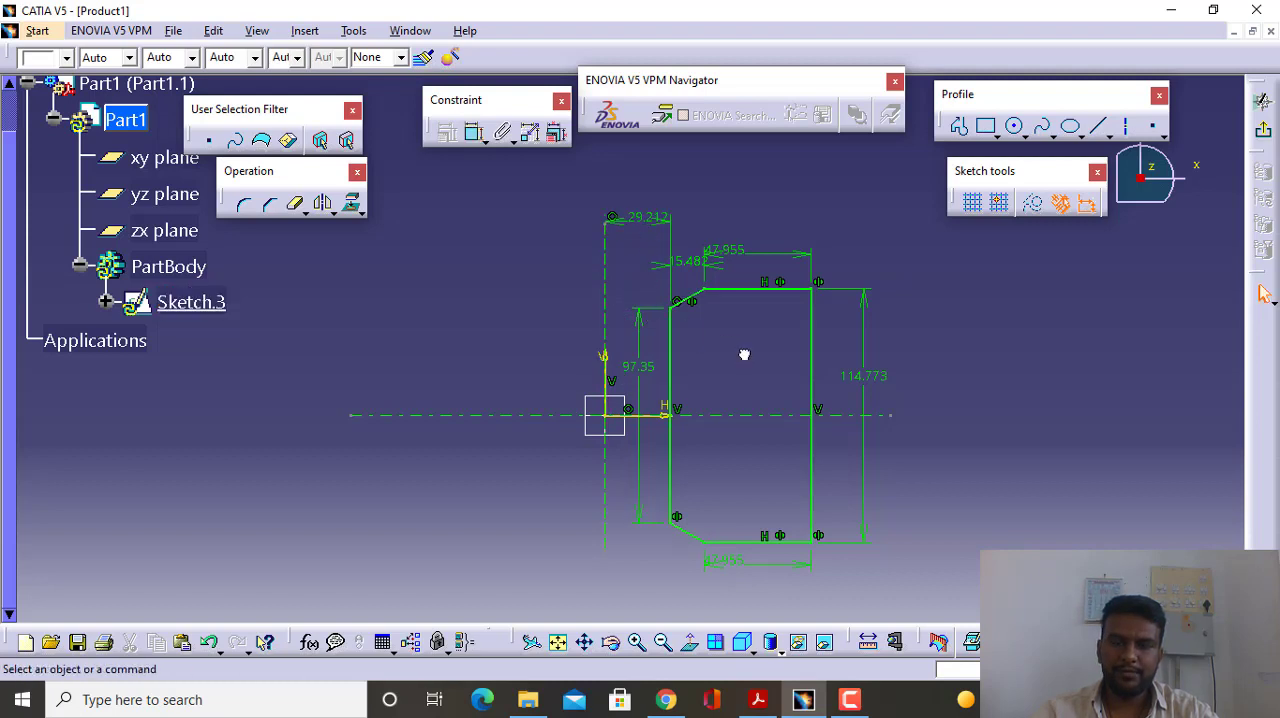
middle_drag(744, 354, 766, 349)
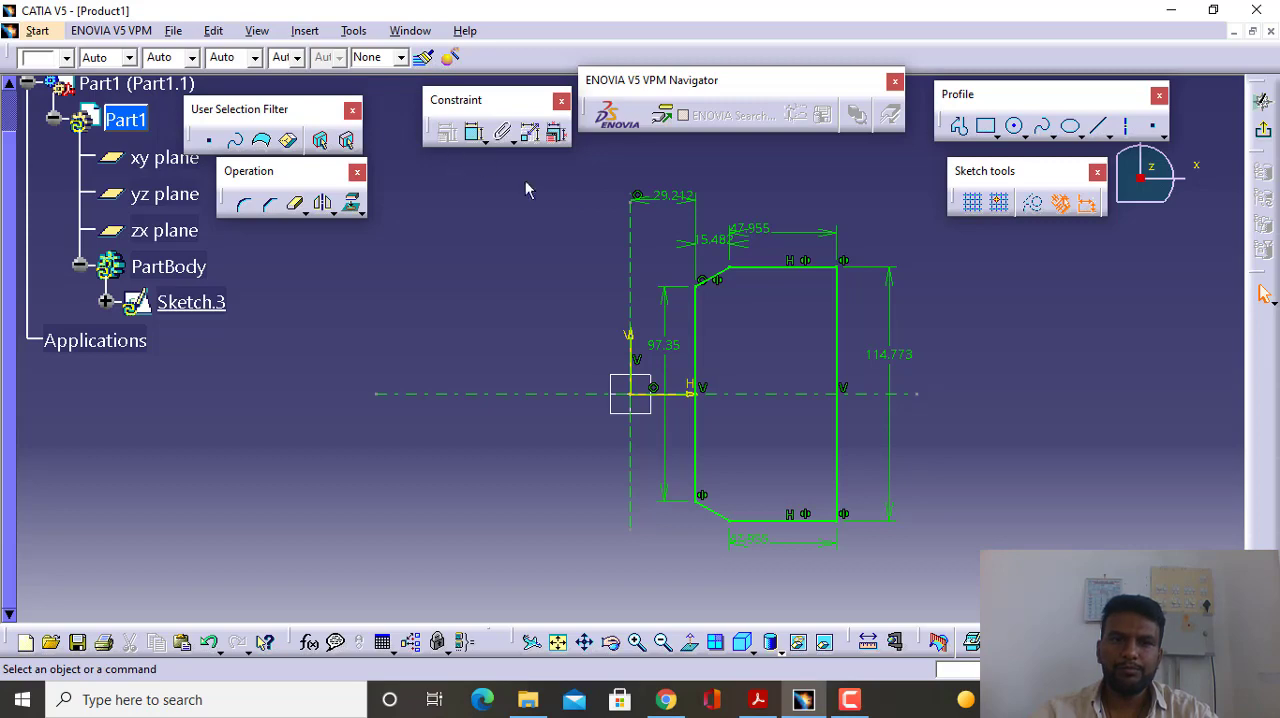
- In multi-constraint editing, set the inner edge's offset from the axis to 25 mm, the bottom edge to 35 mm and the upper bevel to 15 mm
click(556, 132)
middle_drag(702, 321, 519, 275)
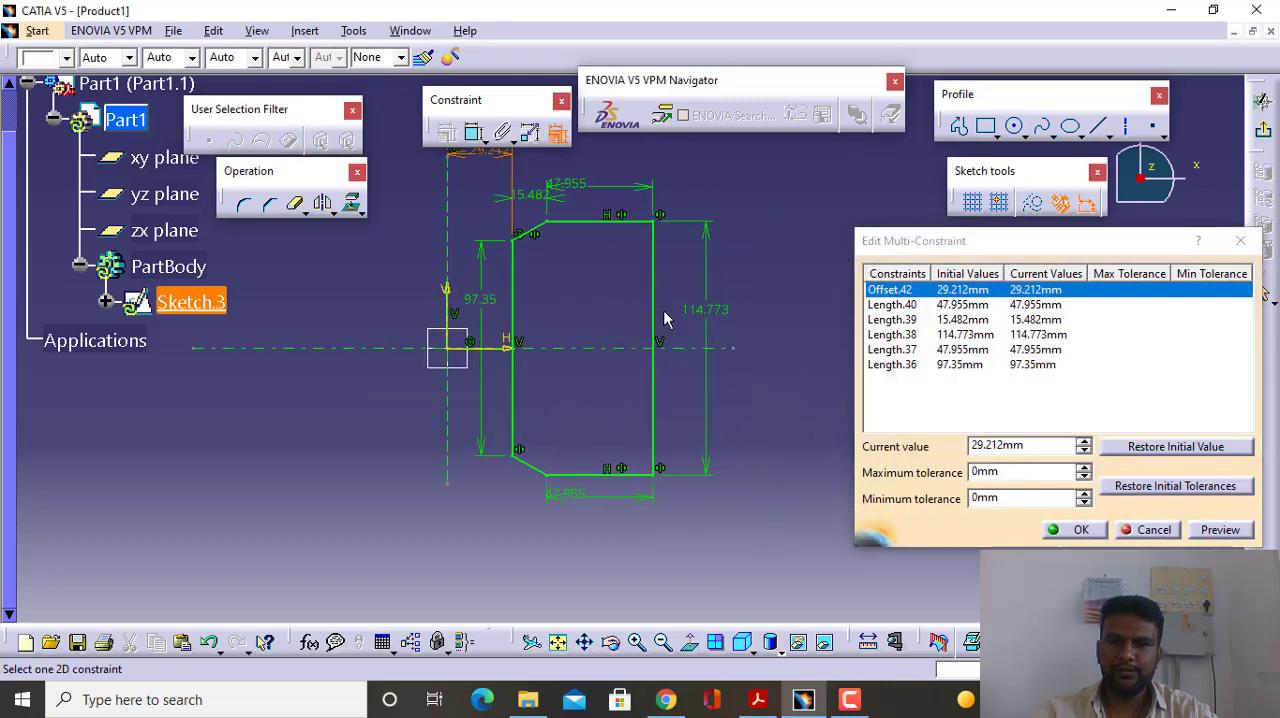
double_click(1003, 446)
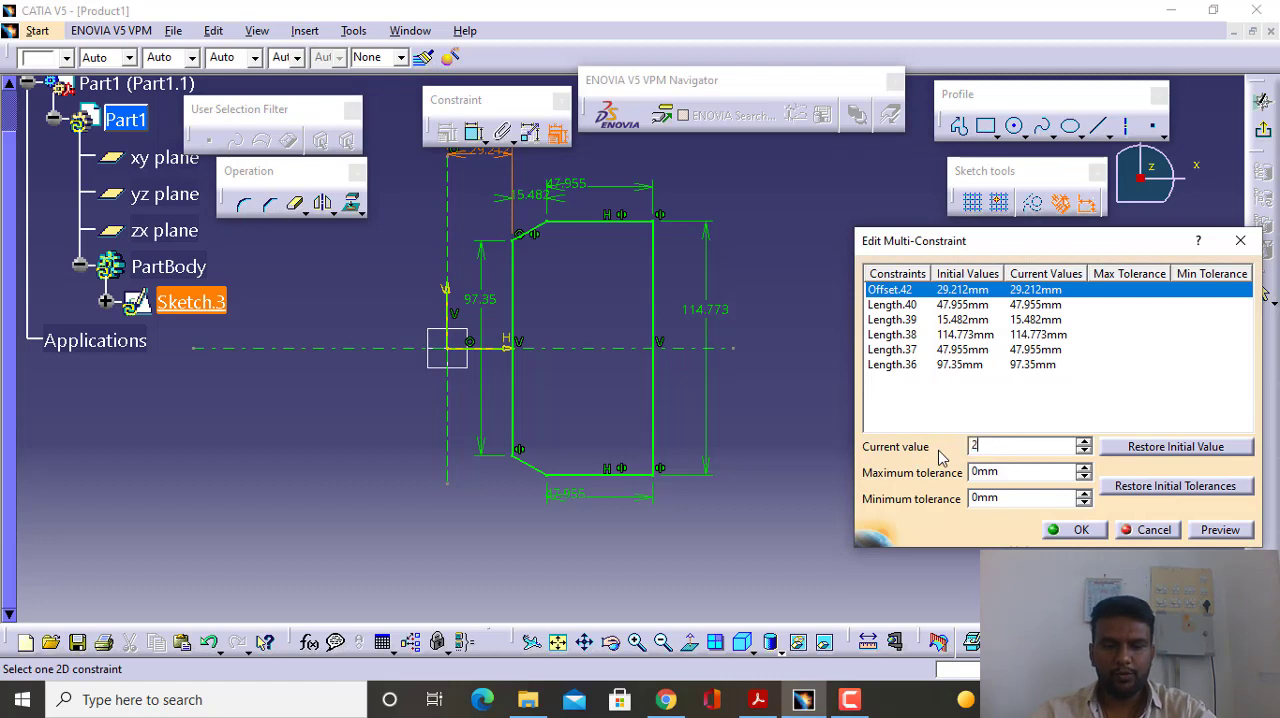
click(1000, 304)
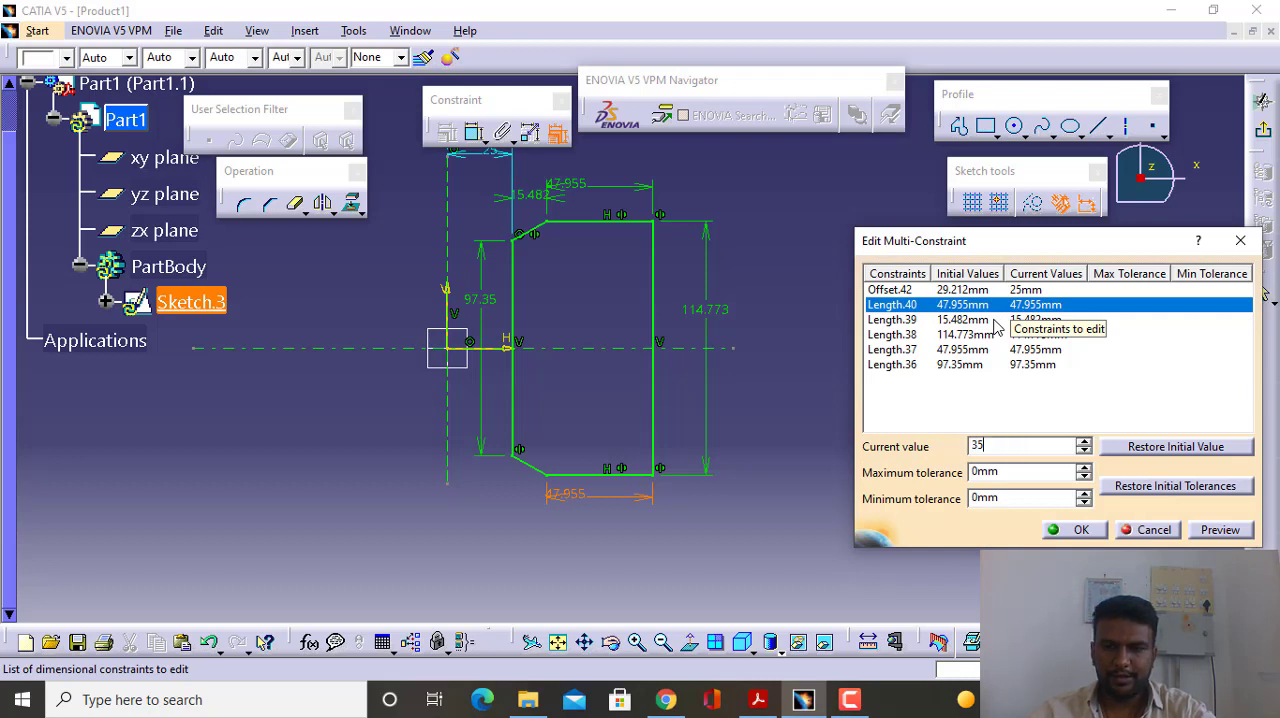
click(985, 320)
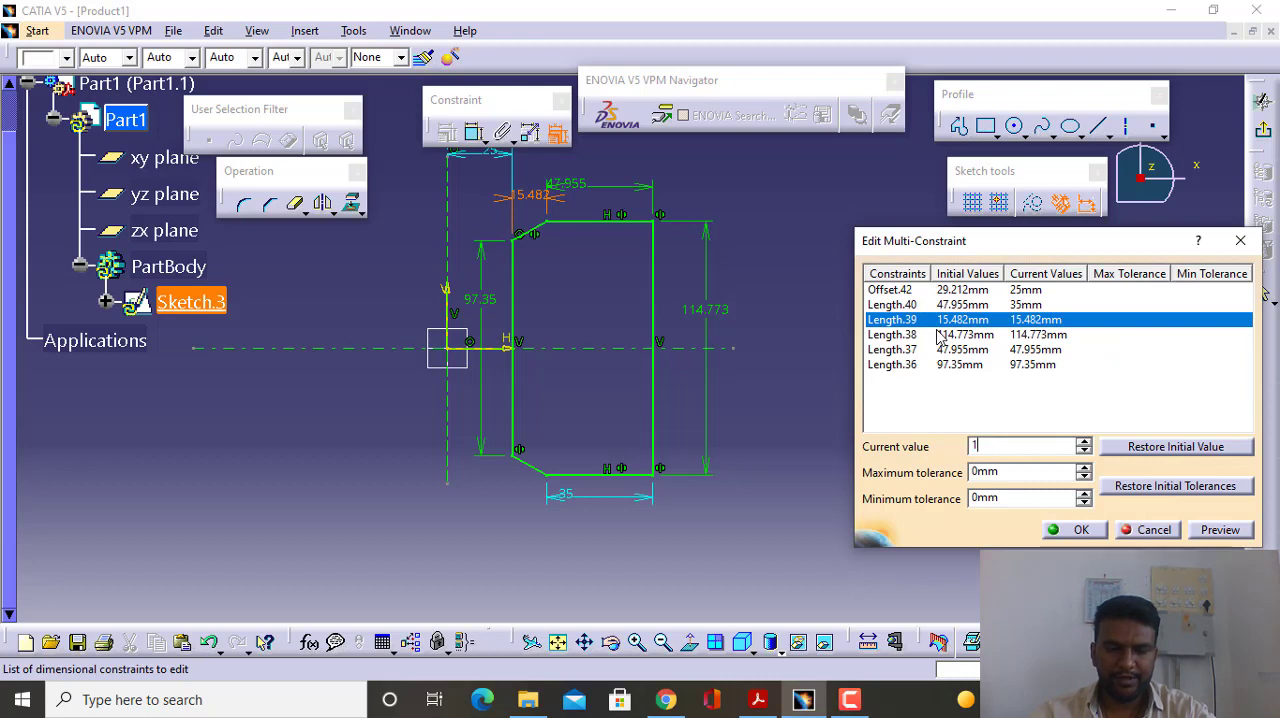
- Set the outer vertical edge to 120 mm, the top edge to 35 mm and the inner vertical edge to 100 mm, and apply the values
click(960, 334)
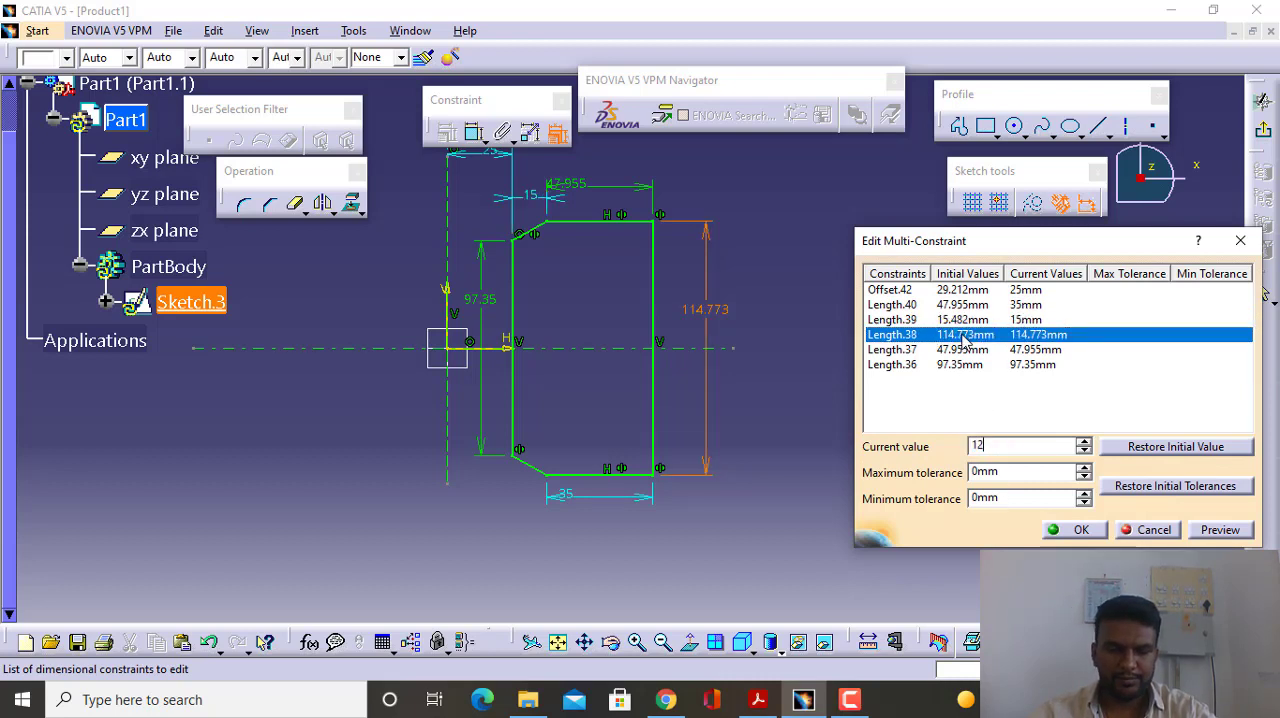
click(964, 352)
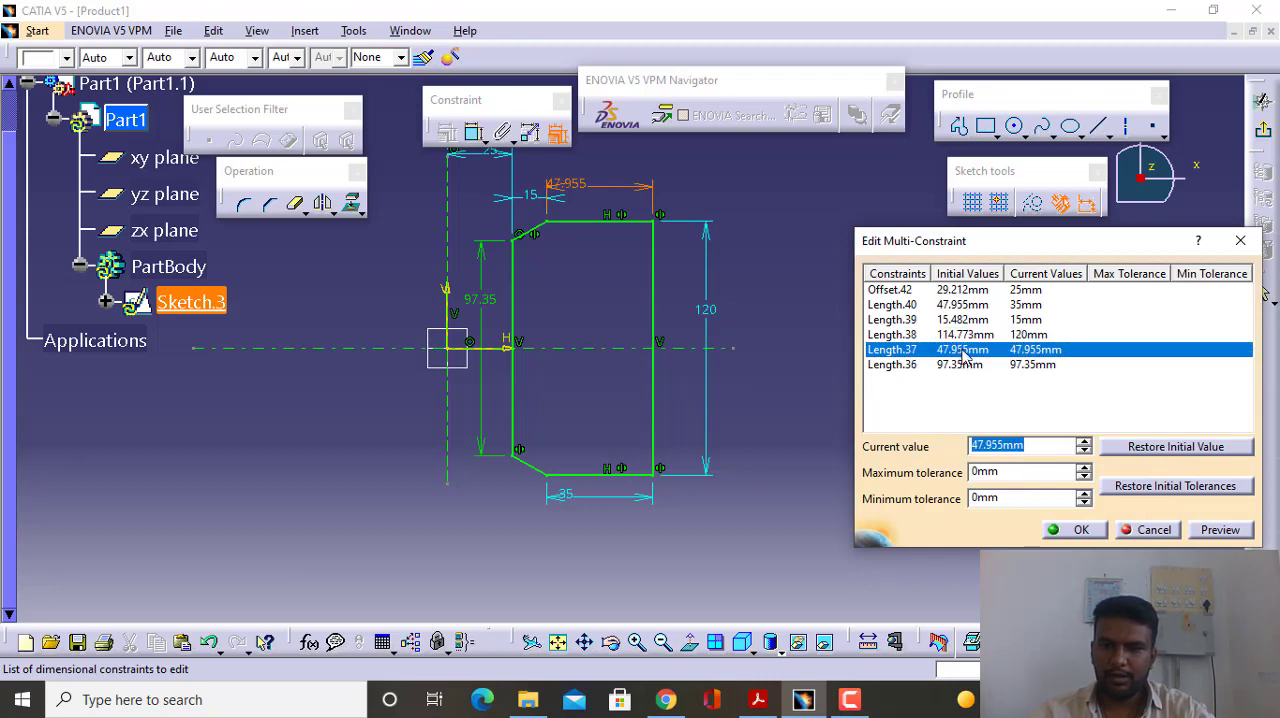
click(967, 365)
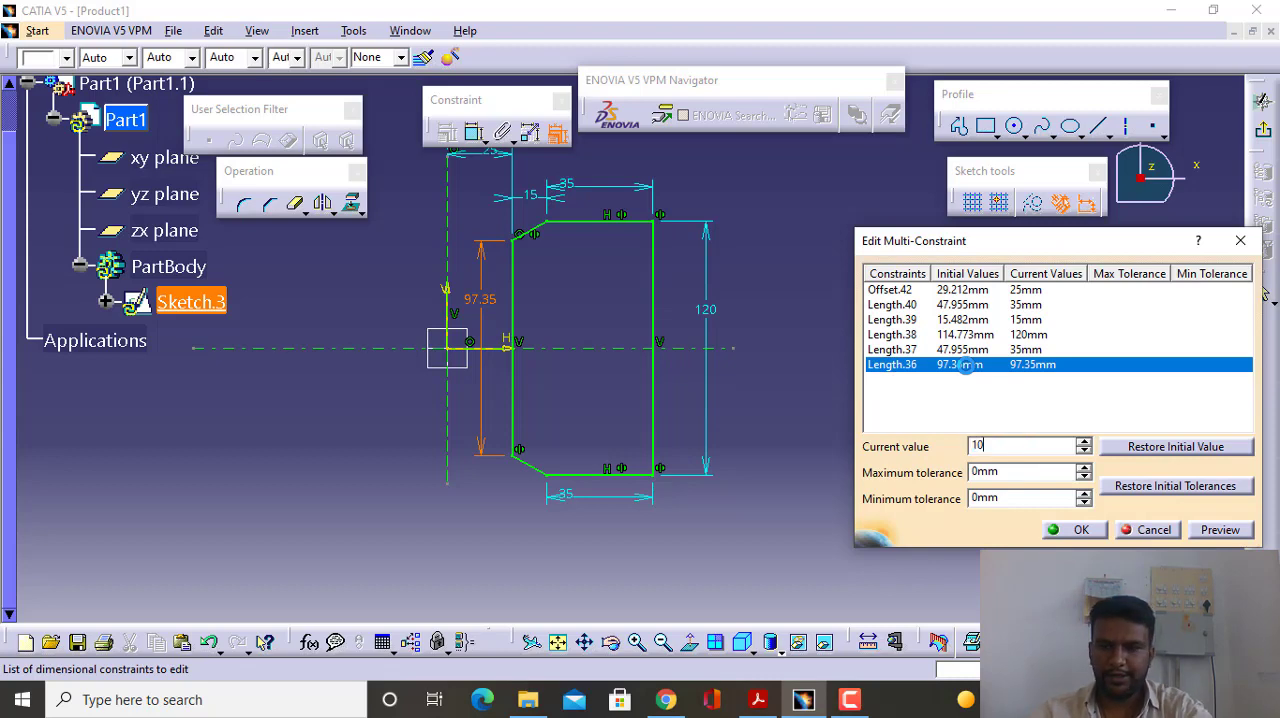
text(100)
key(Return)
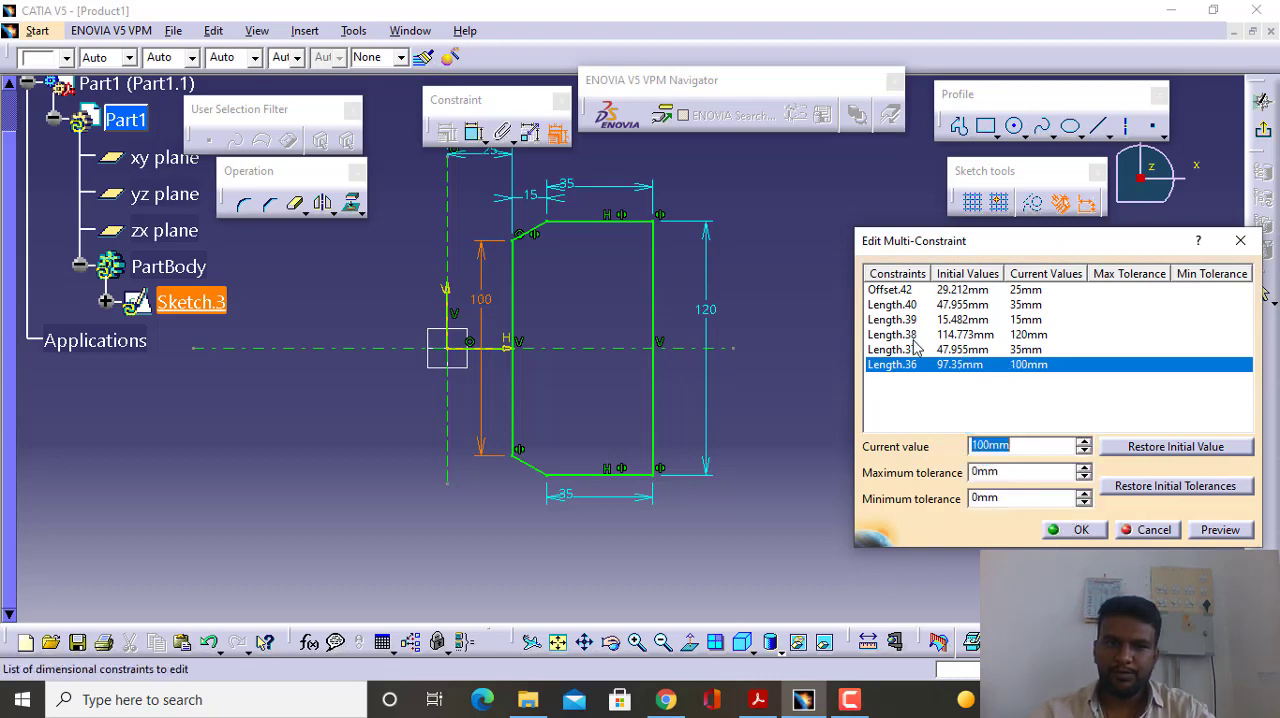
click(1052, 531)
middle_drag(824, 414, 885, 440)
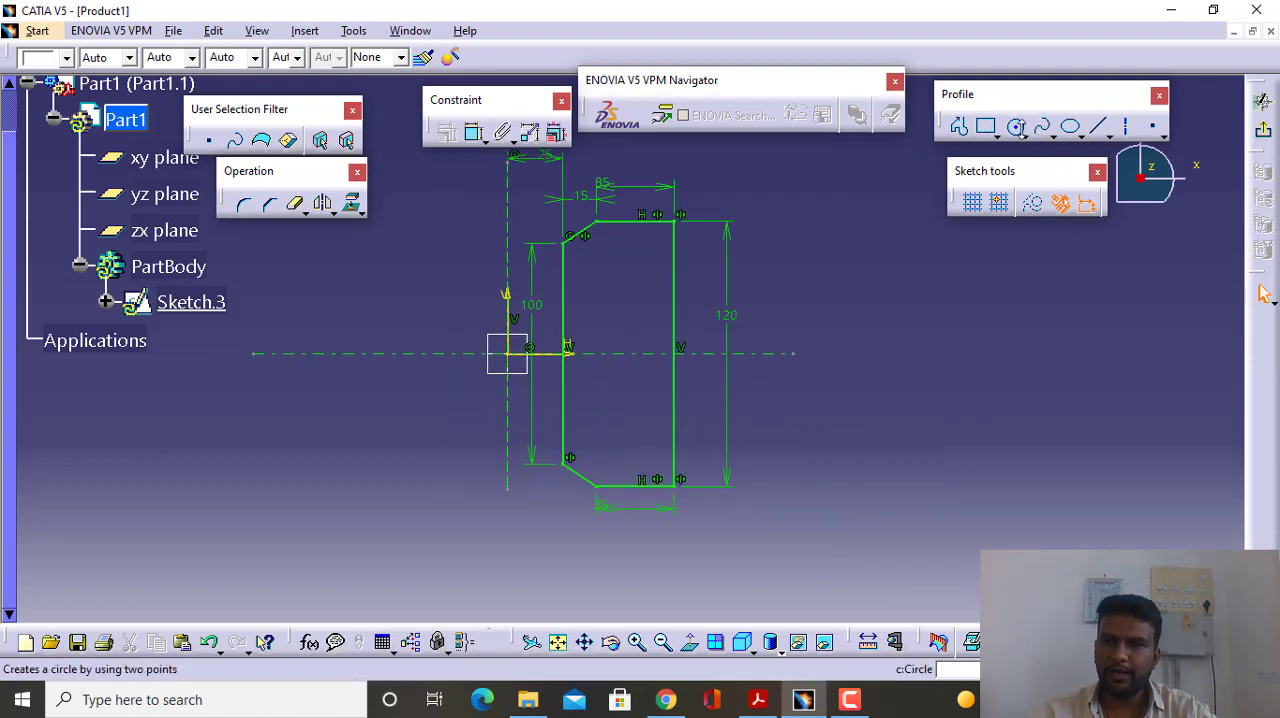
- Draw an outward arc between the profile's outer corners, passing about 93 mm from the origin on the horizontal axis, and delete the straight outer edge
click(1018, 131)
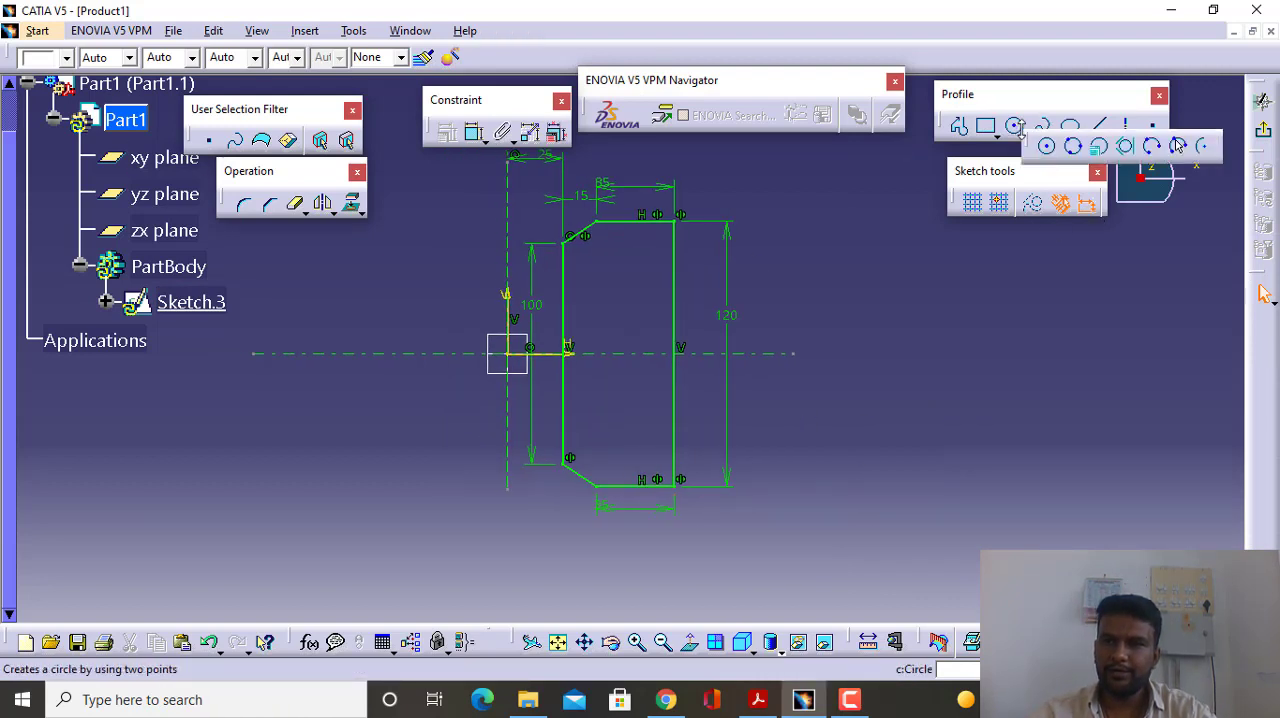
click(1152, 150)
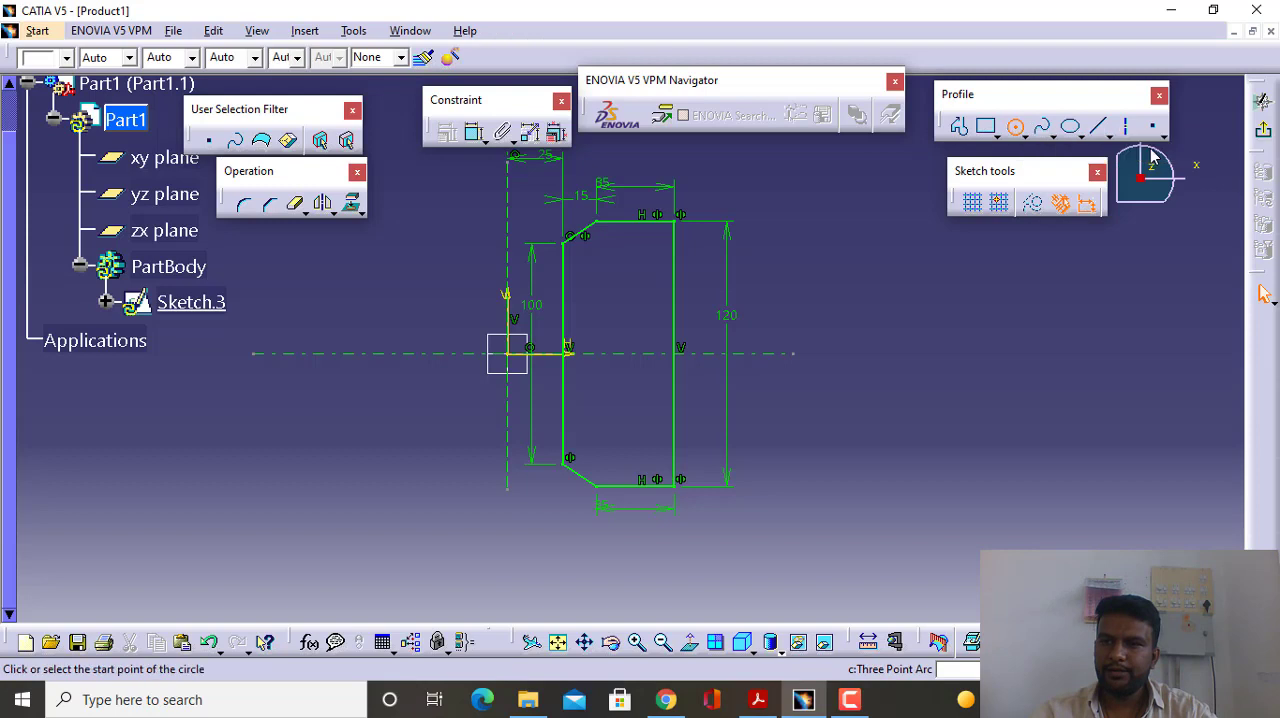
click(1022, 132)
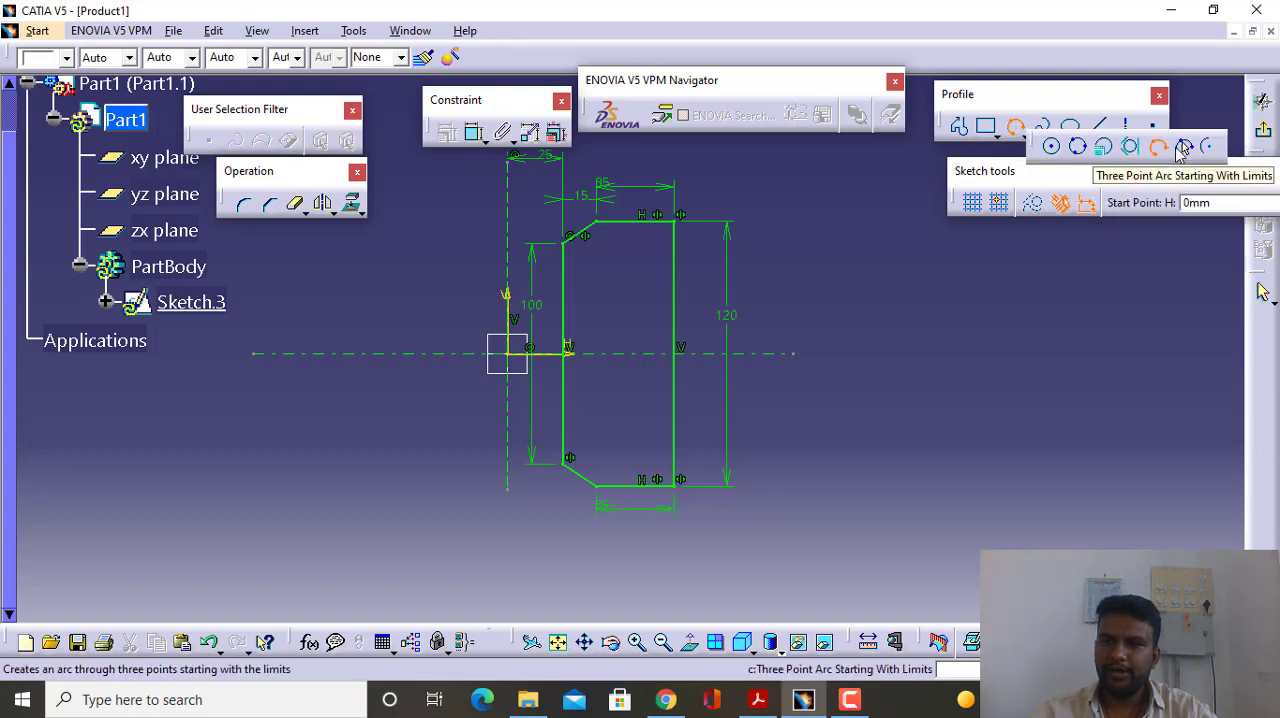
click(1183, 148)
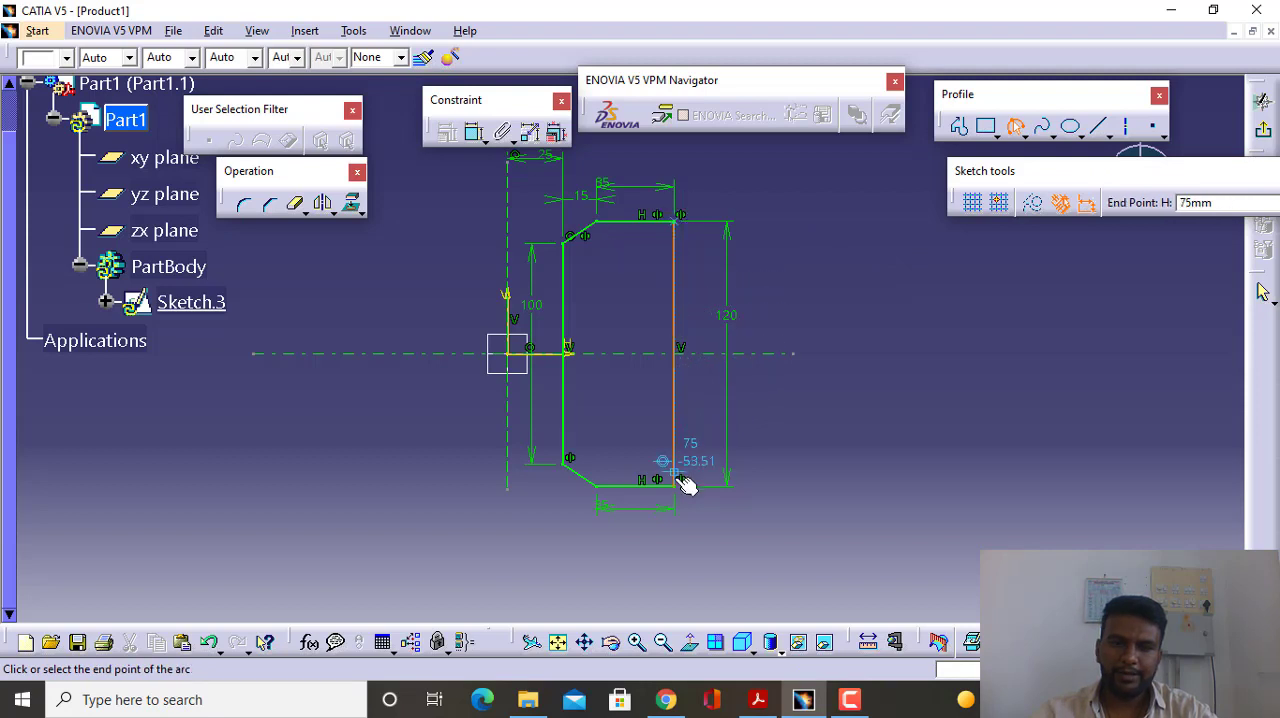
click(726, 356)
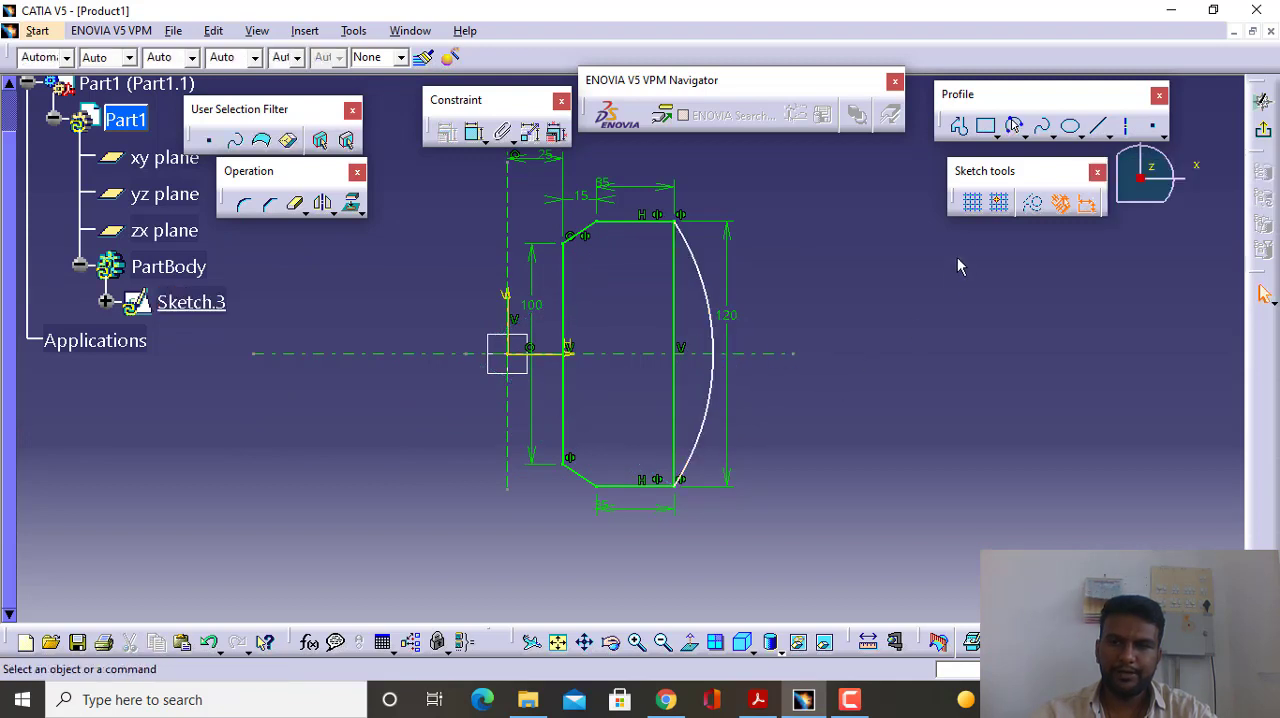
click(674, 320)
key(Delete)
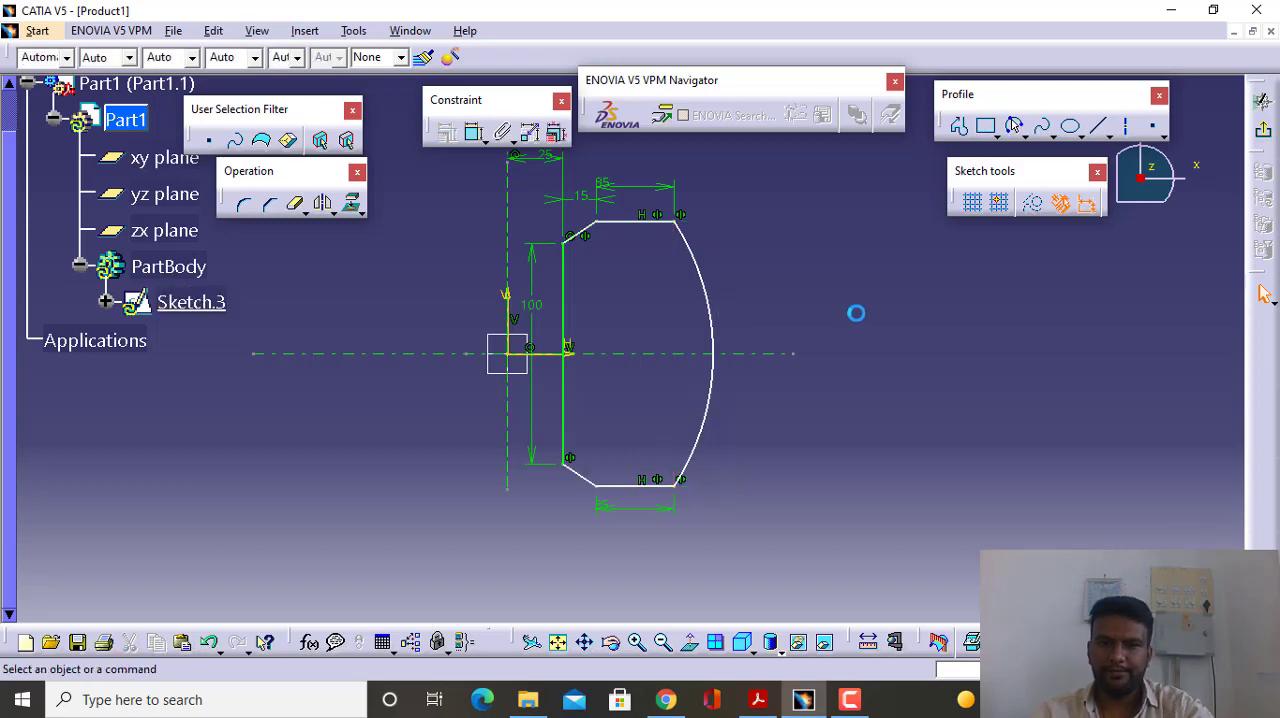
- Dimension the outer arc's radius and set it to 110 mm
click(474, 135)
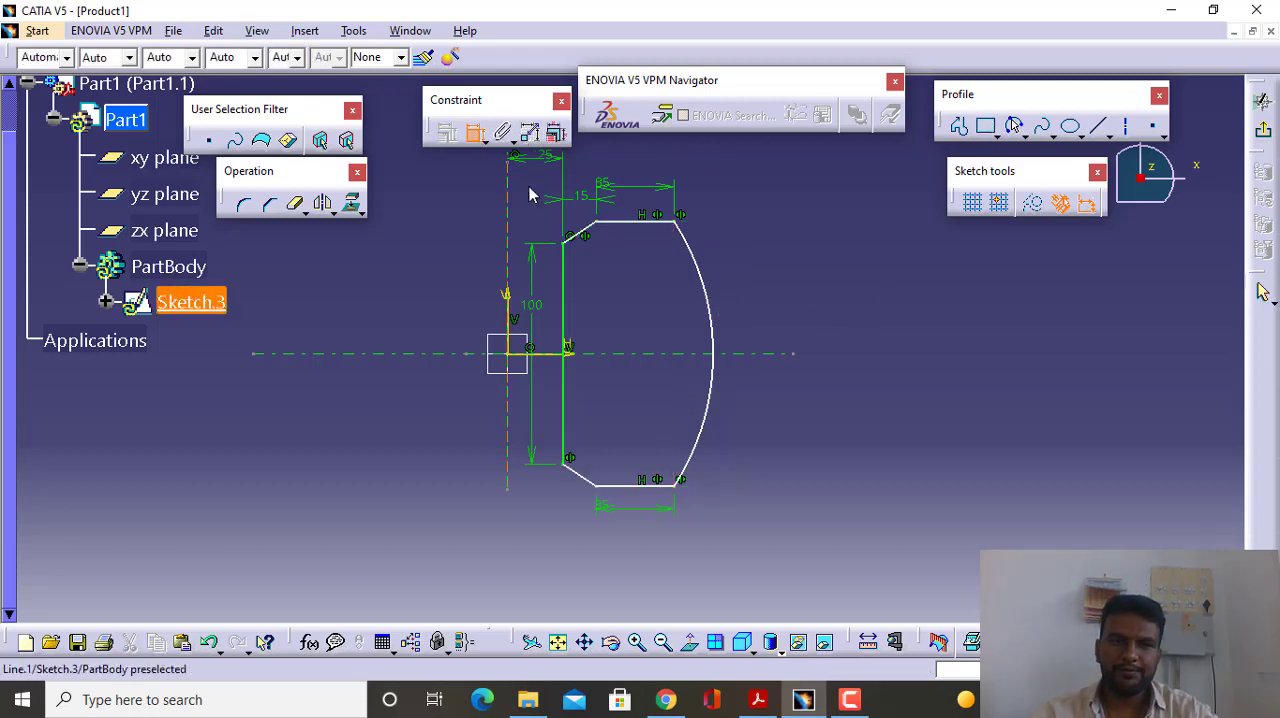
click(712, 338)
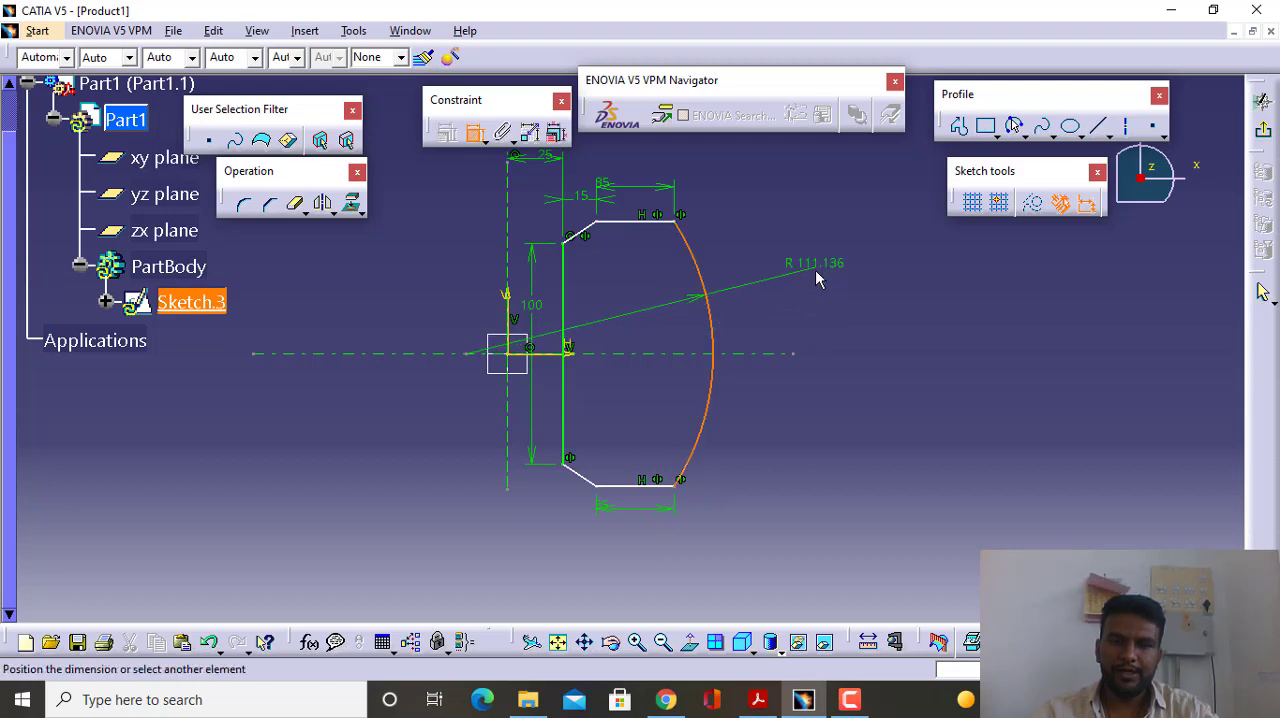
click(815, 272)
double_click(813, 264)
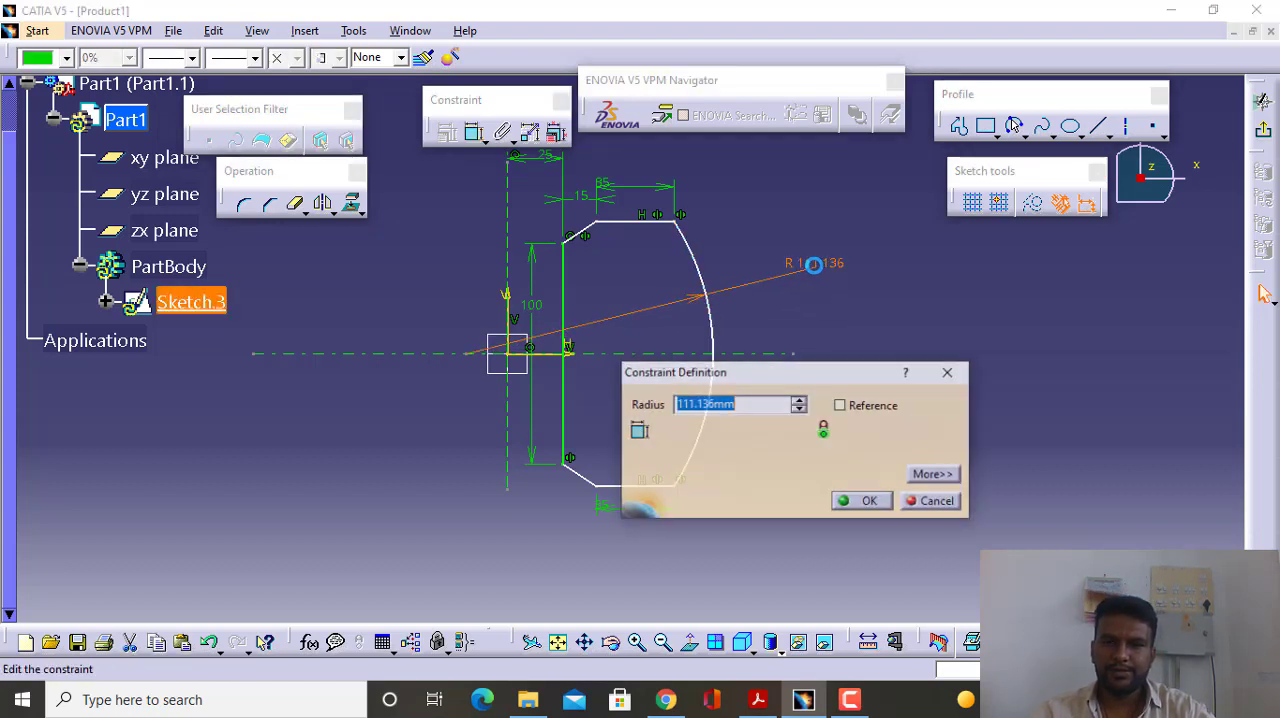
text(1)
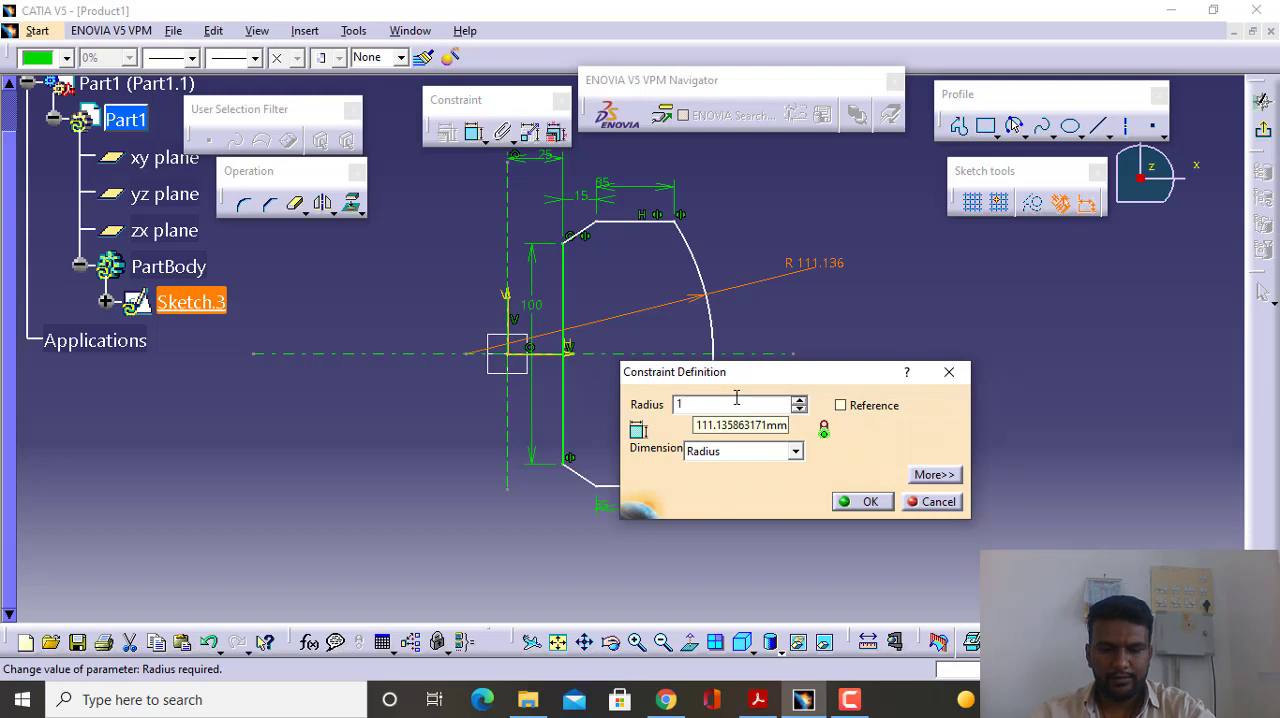
text(10)
key(Return)
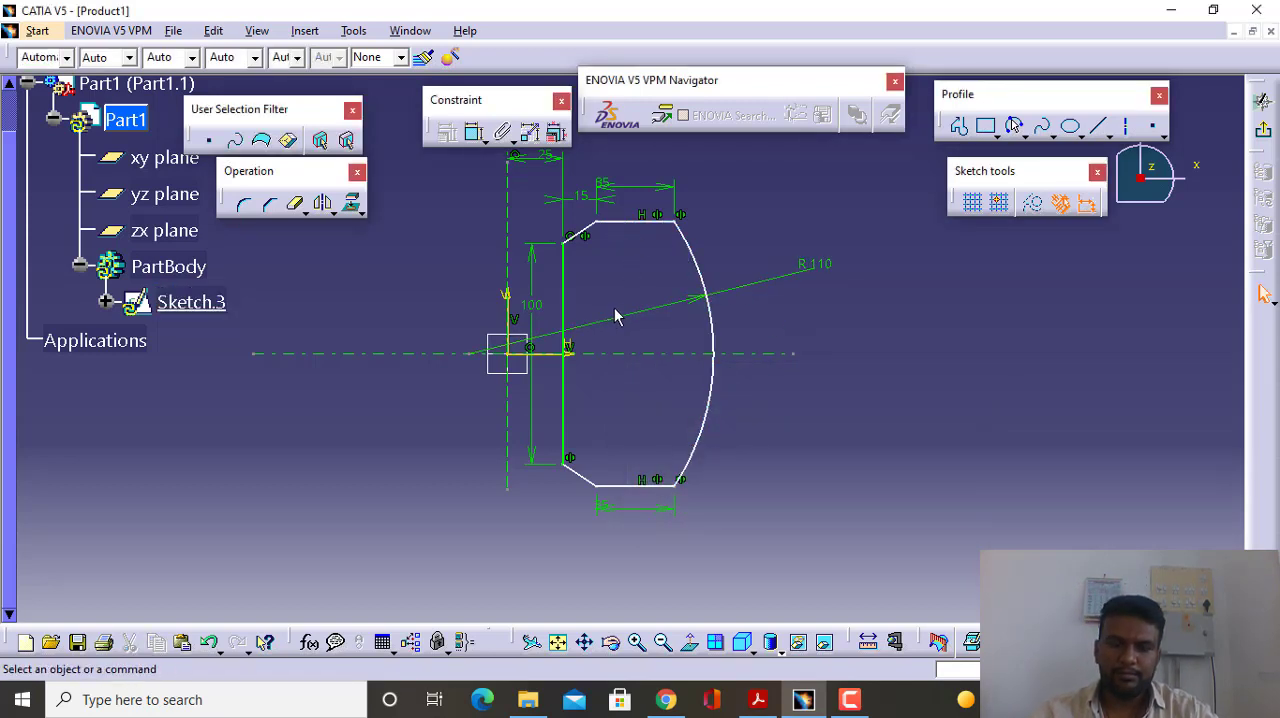
- Try to dimension the lower bevel line with a horizontal measure direction, placing the dimension below the profile
middle_drag(615, 317, 655, 333)
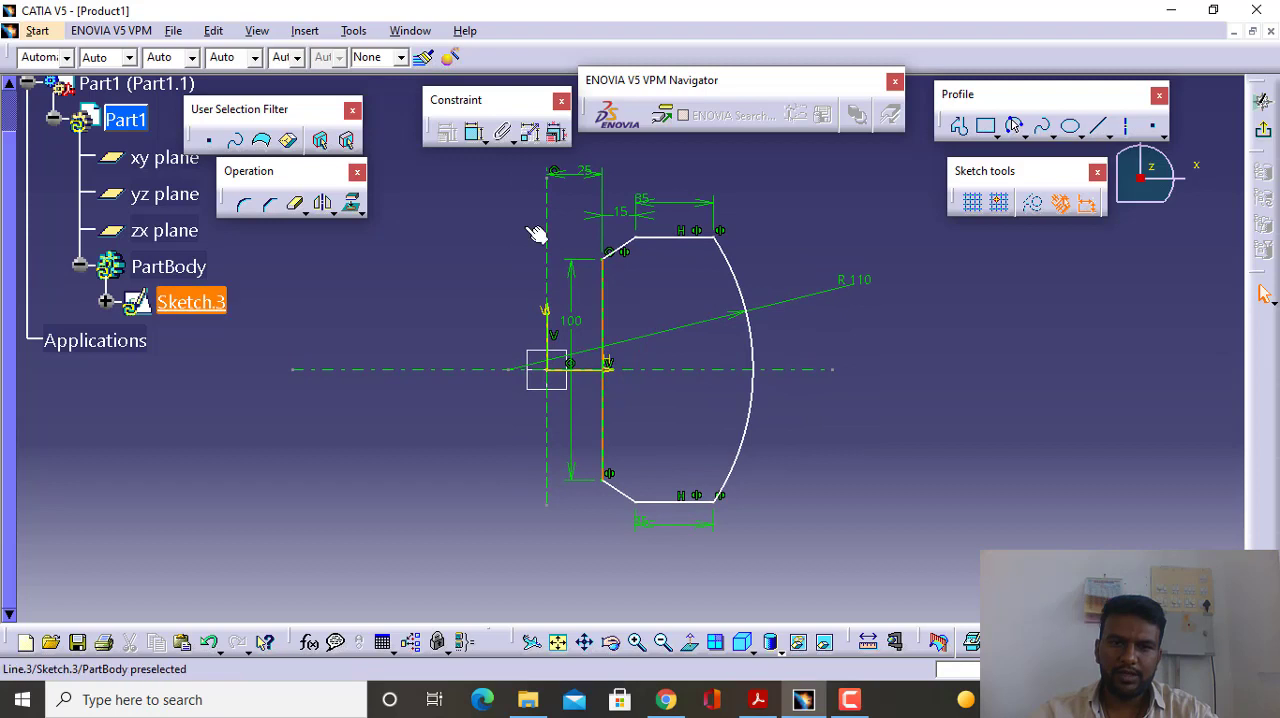
click(474, 136)
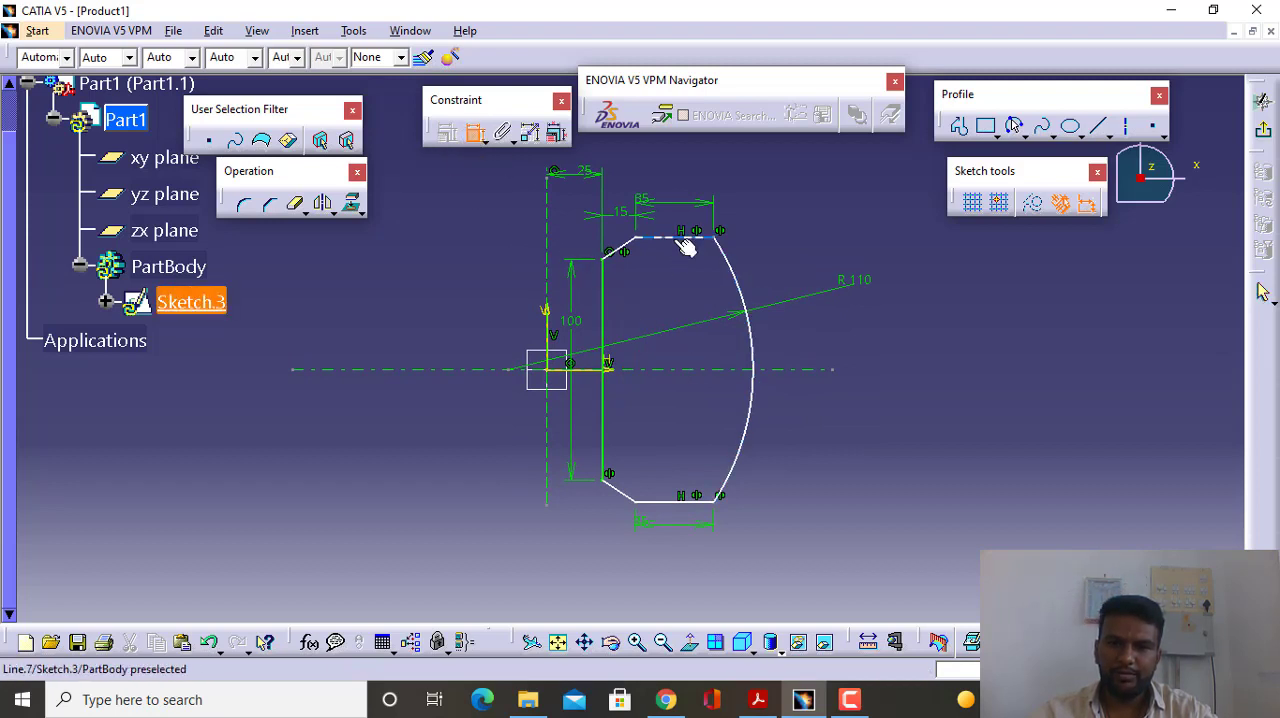
click(629, 496)
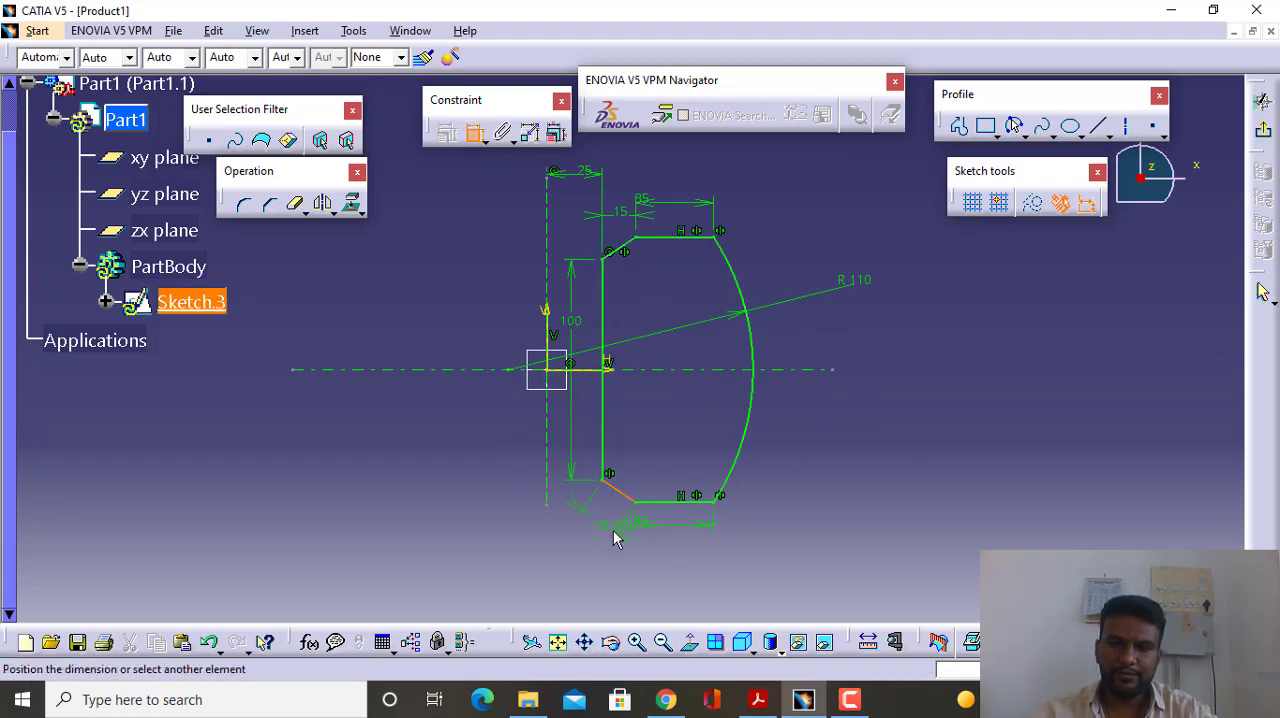
right_click(614, 538)
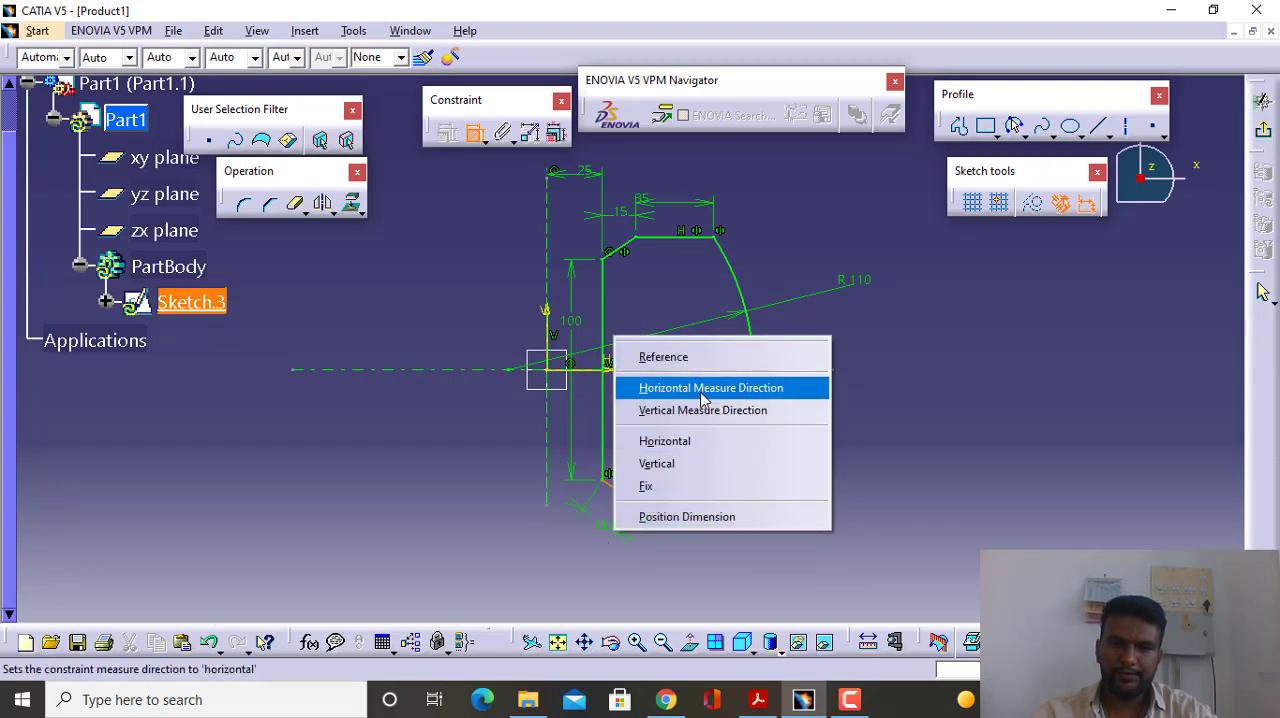
click(714, 384)
click(617, 534)
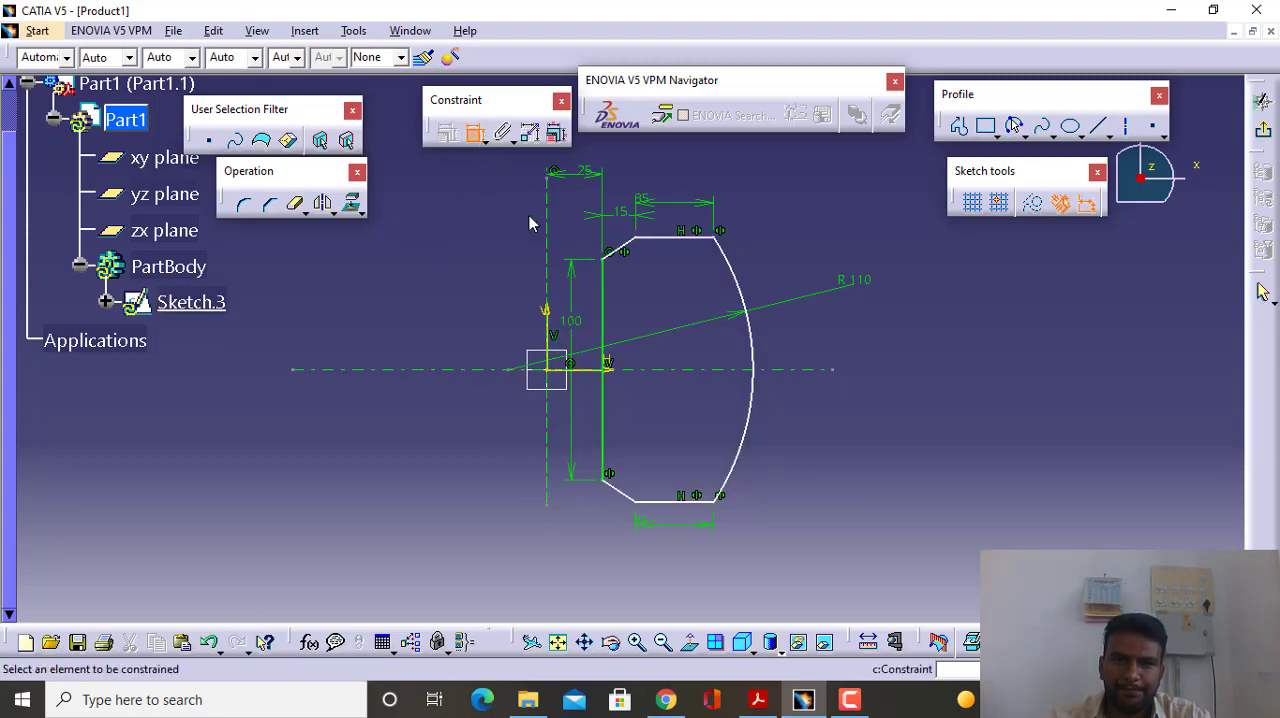
- Dimension the distance from the vertical axis line to the outer arc below the profile and set it to 100 mm
click(757, 370)
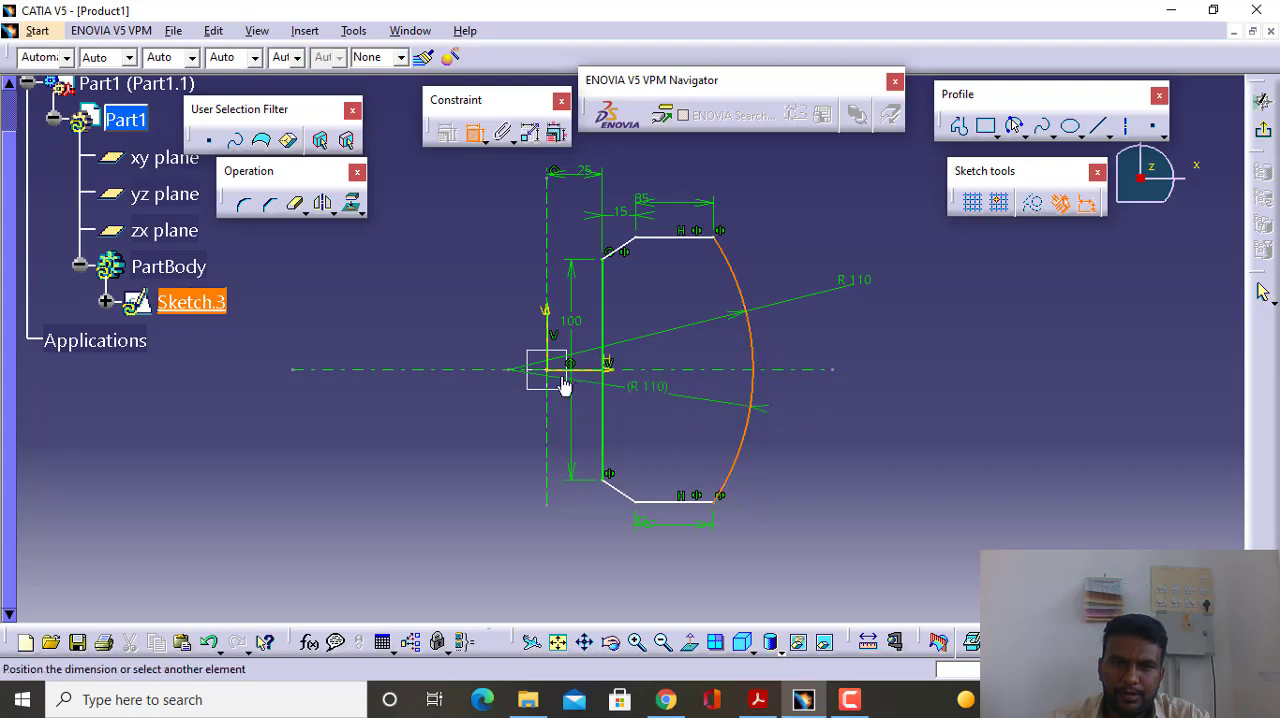
click(550, 332)
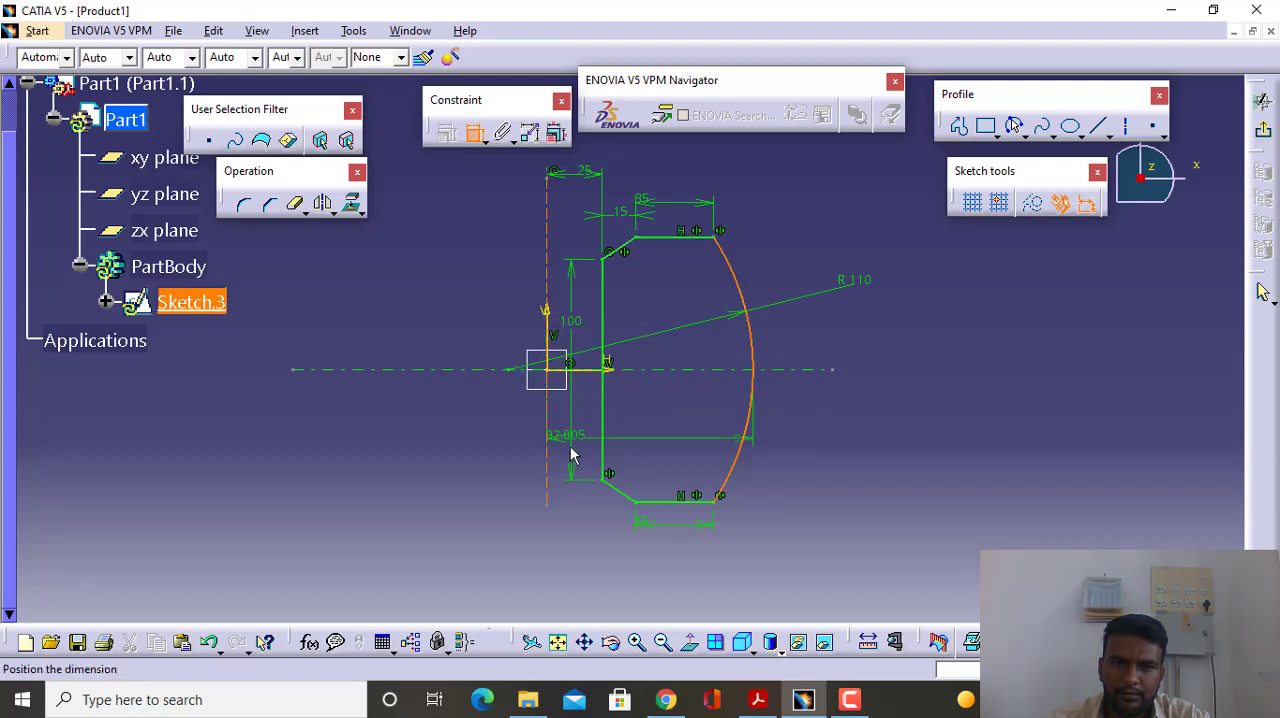
click(590, 544)
scroll(837, 398, down, 3)
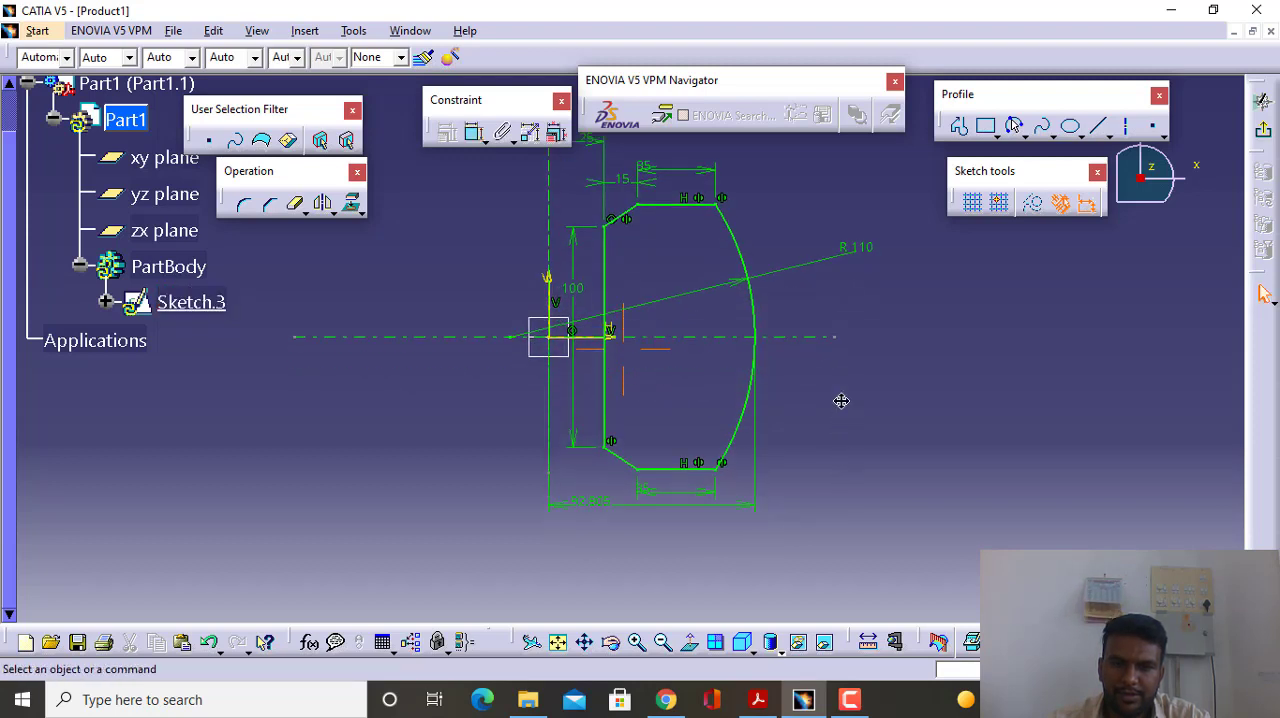
double_click(582, 440)
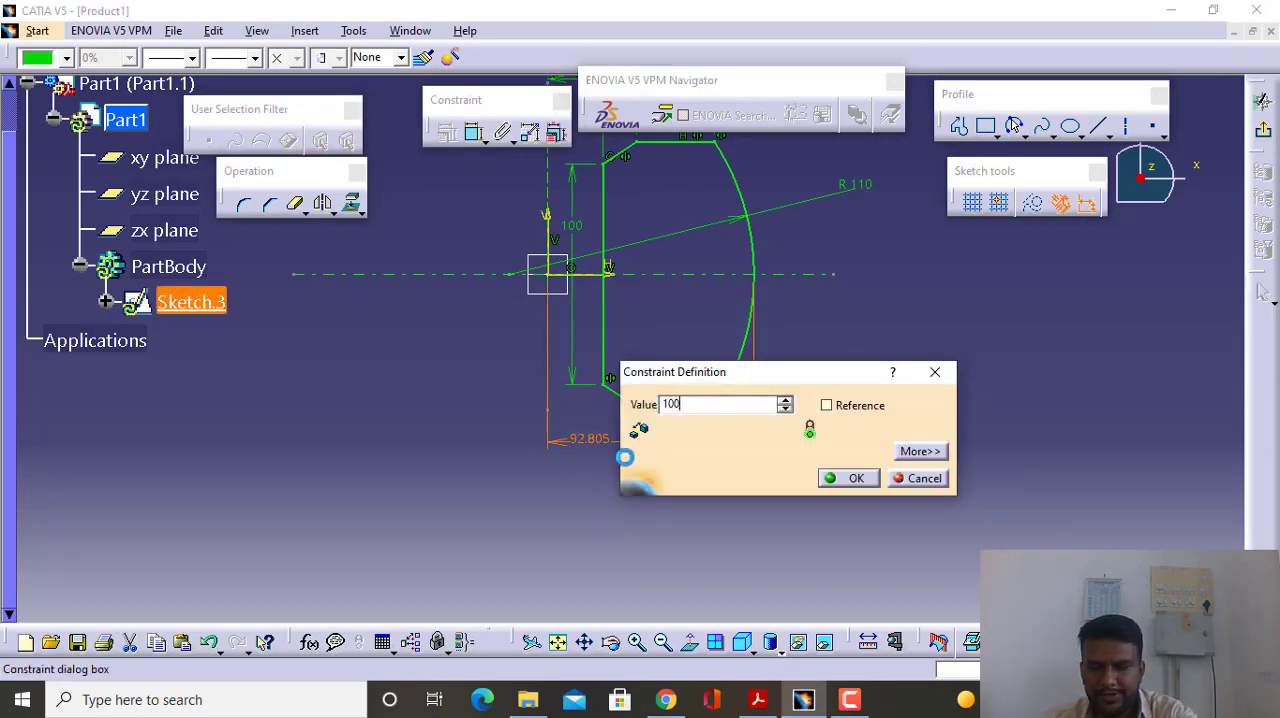
key(Return)
middle_drag(606, 426, 616, 502)
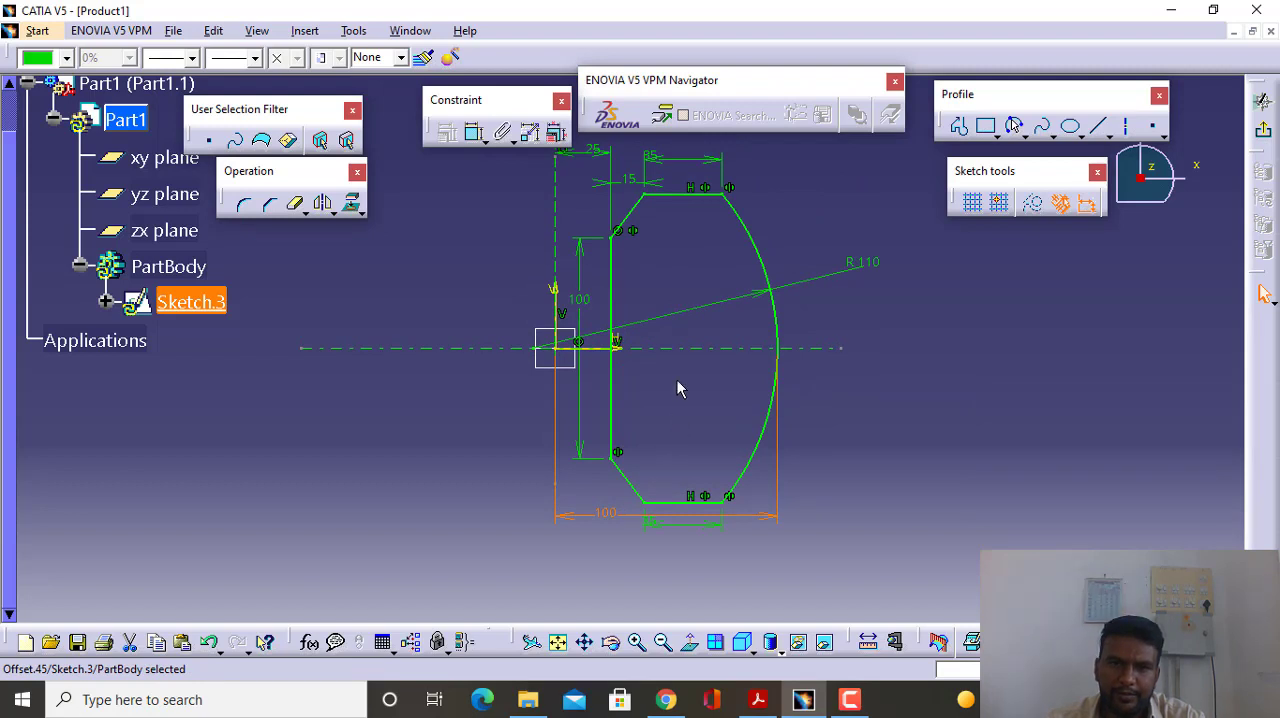
ctrl+middle_drag(690, 322, 694, 339)
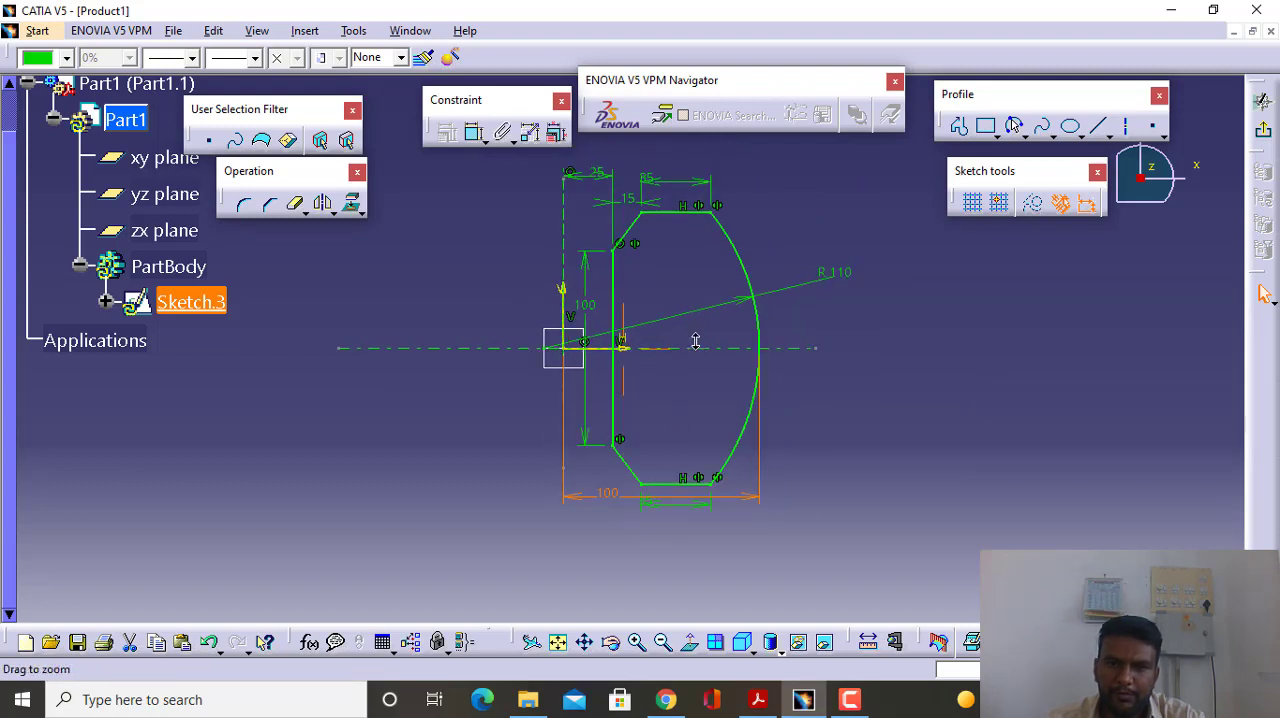
- Set the distance from the vertical axis line to the outer arc to 90 mm and finish the sketch
click(855, 396)
double_click(608, 493)
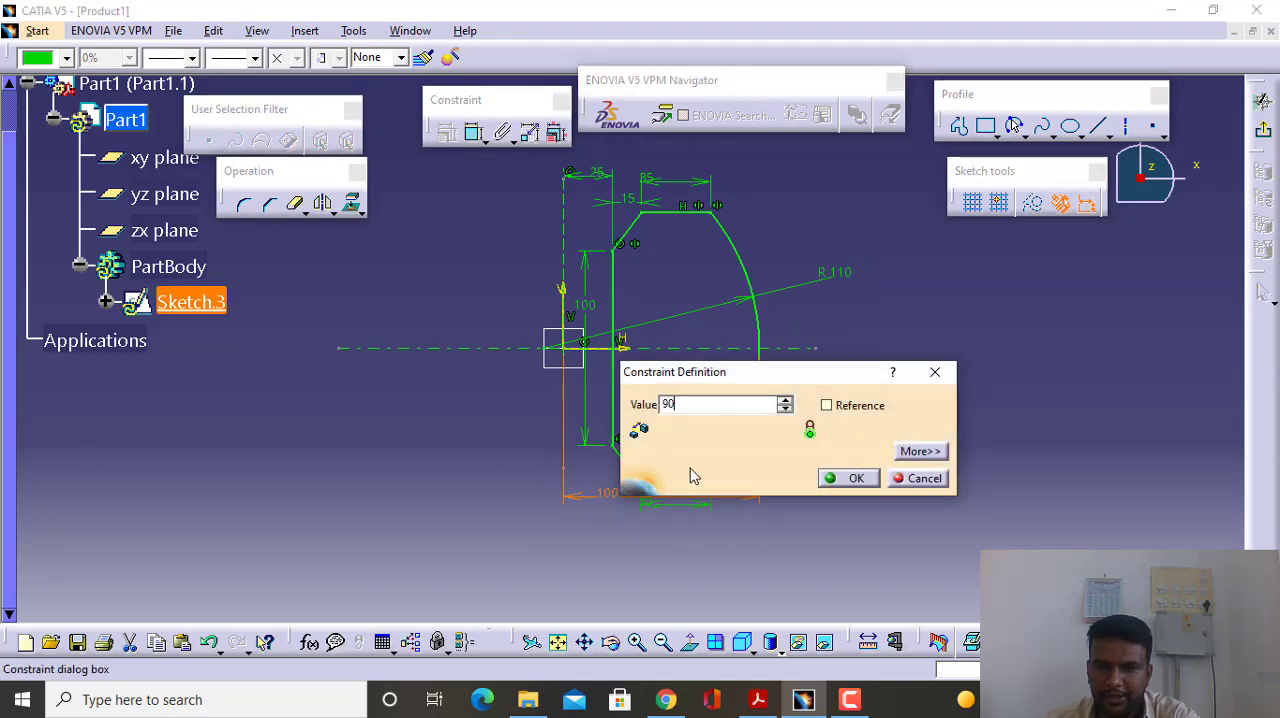
key(Return)
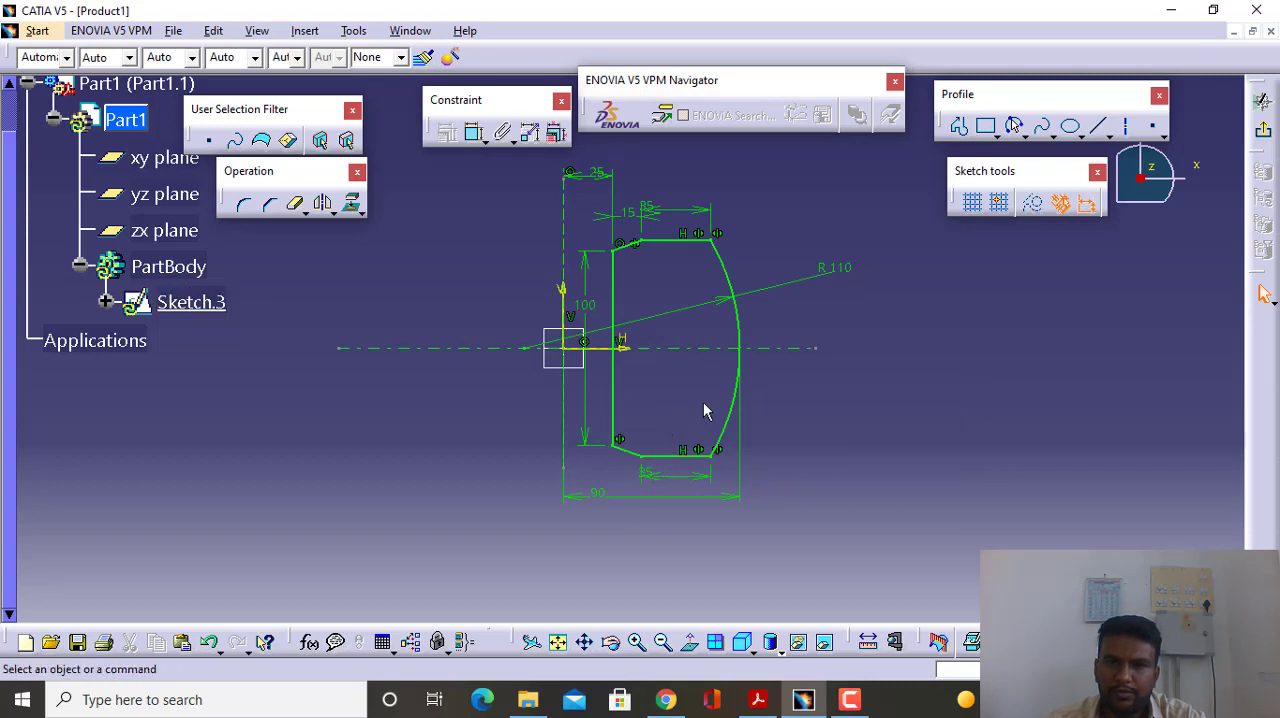
click(1264, 132)
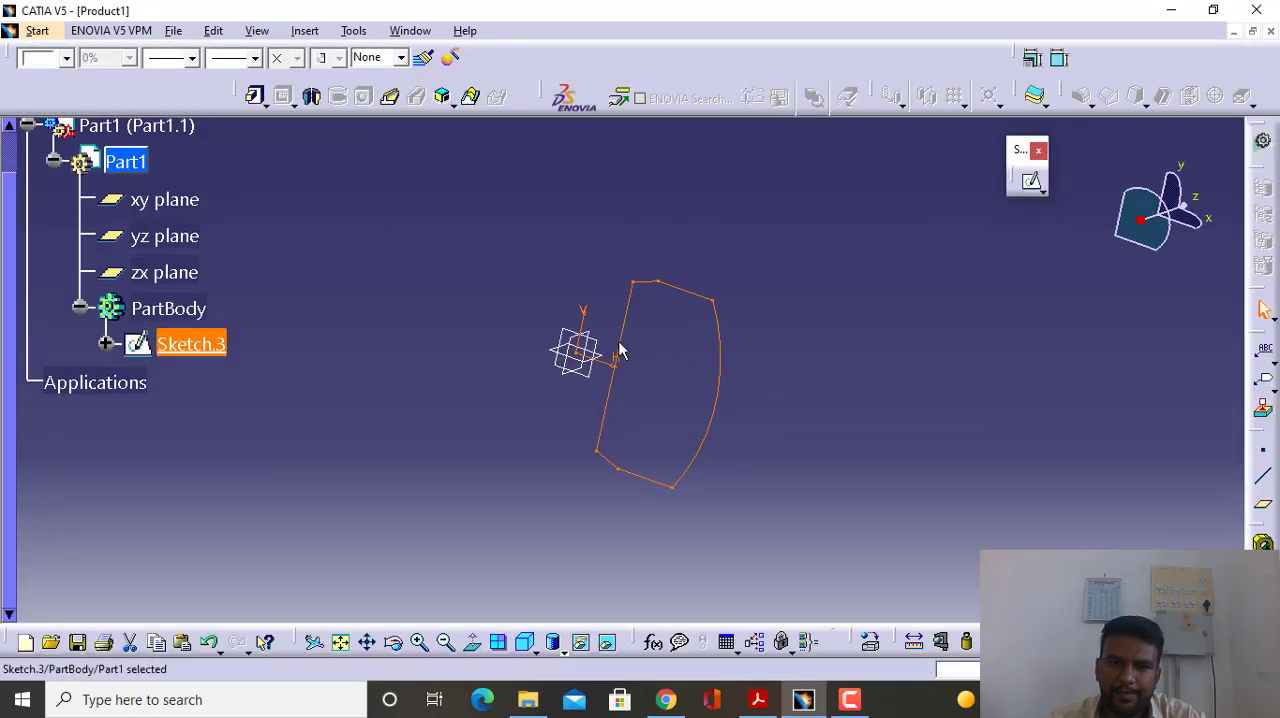
- Revolve the profile 360 degrees into a solid with the Shaft feature, using the sketch's vertical axis as the revolution axis
click(312, 96)
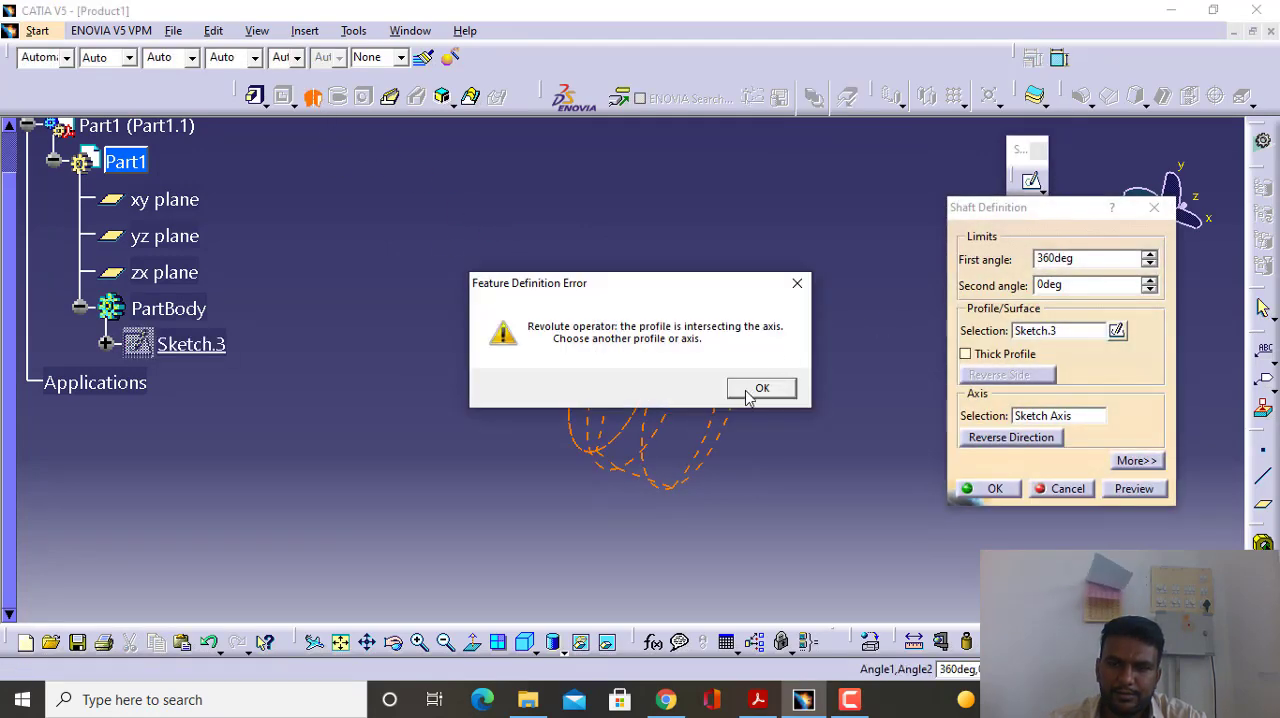
click(760, 389)
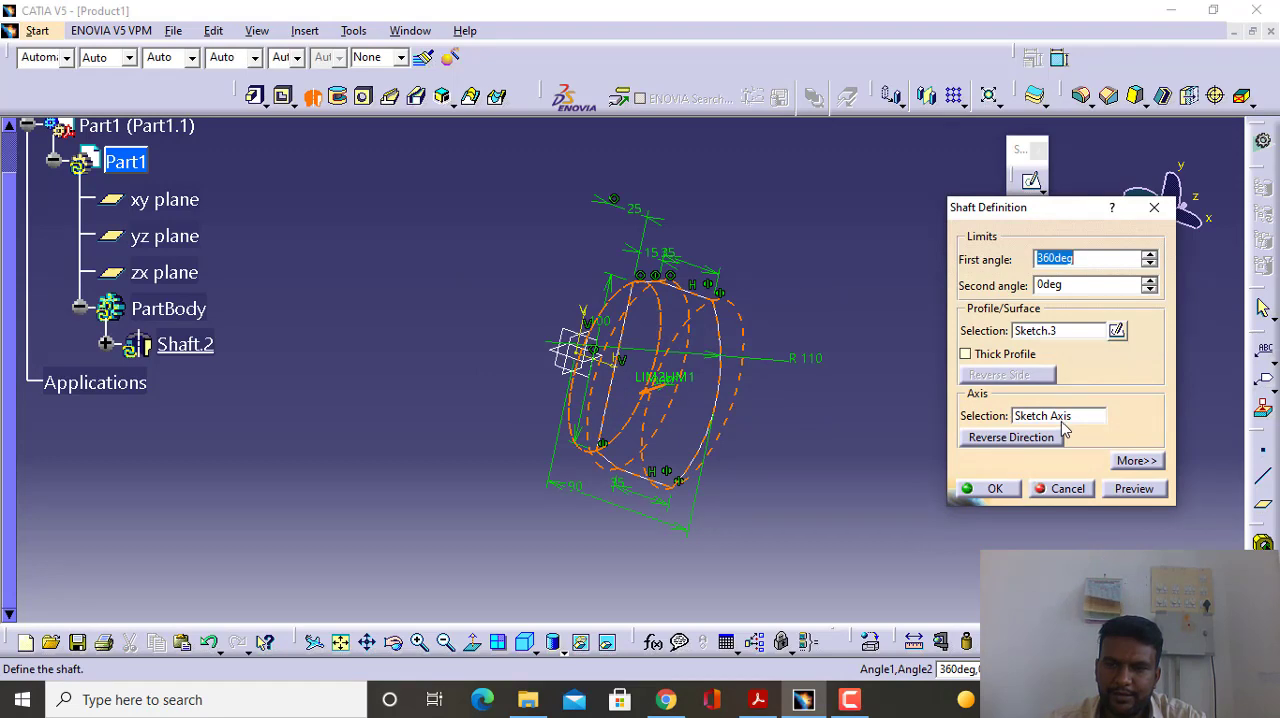
click(1059, 417)
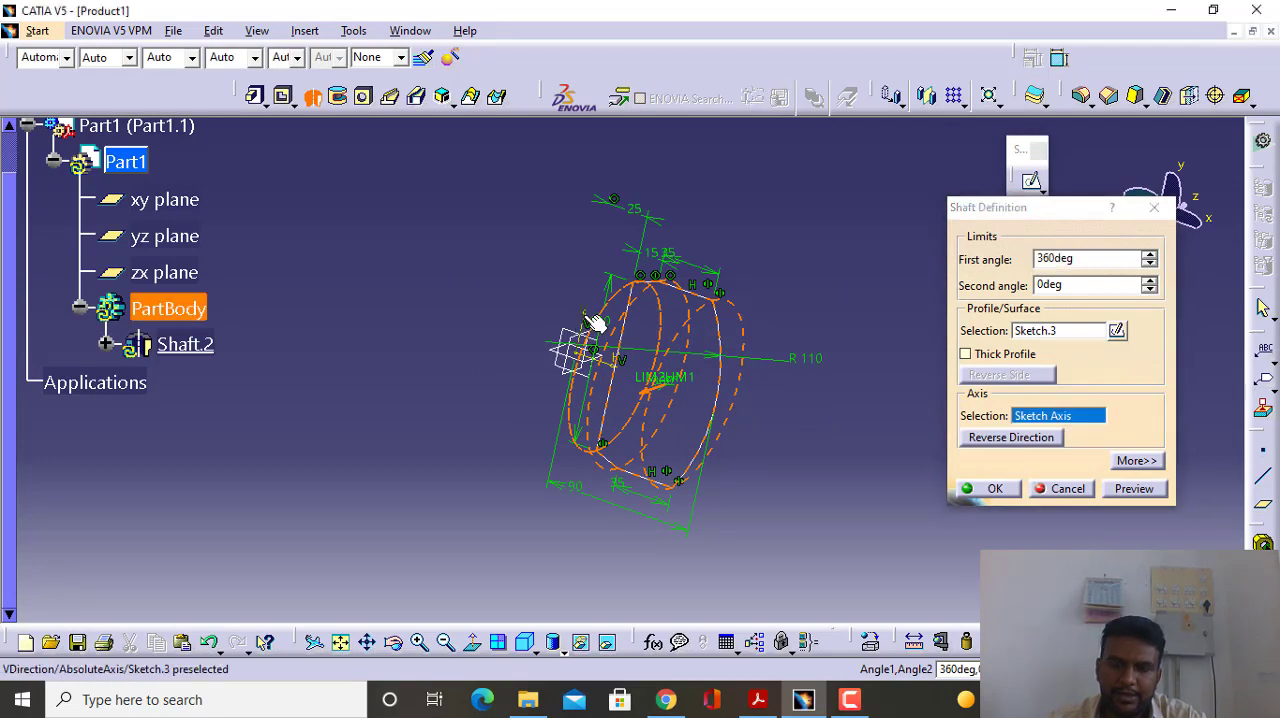
click(705, 383)
click(993, 489)
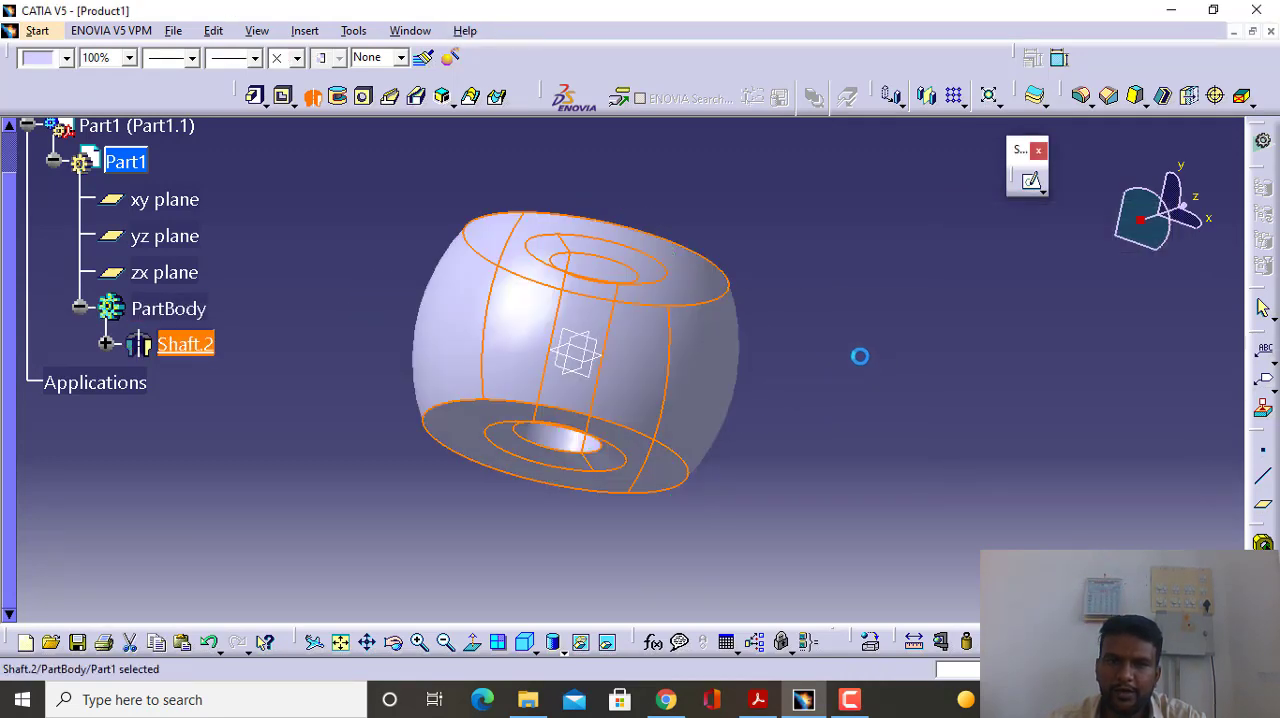
- Sketch a circle on the zx plane, centred on the horizontal axis near the part's rim and passing about 99 mm horizontally from the origin
middle_drag(857, 354, 534, 534)
middle_drag(650, 366, 520, 287)
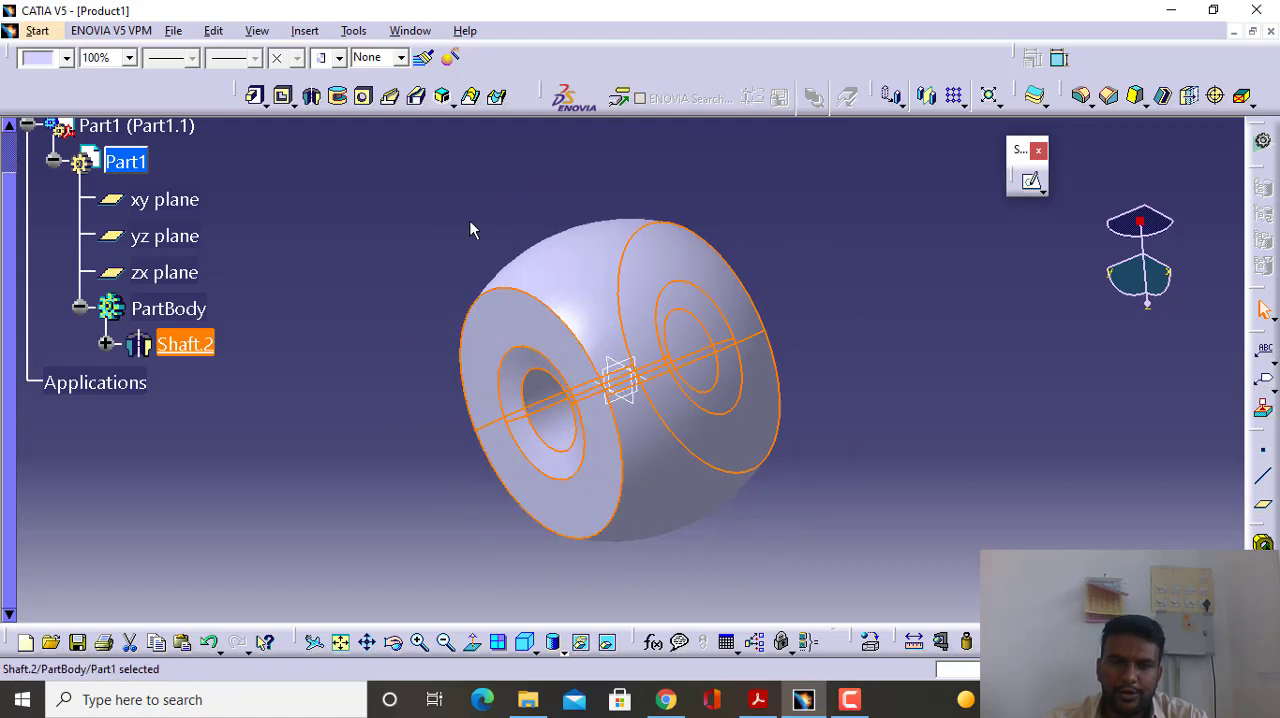
ctrl+middle_drag(519, 377, 522, 344)
middle_drag(606, 360, 650, 375)
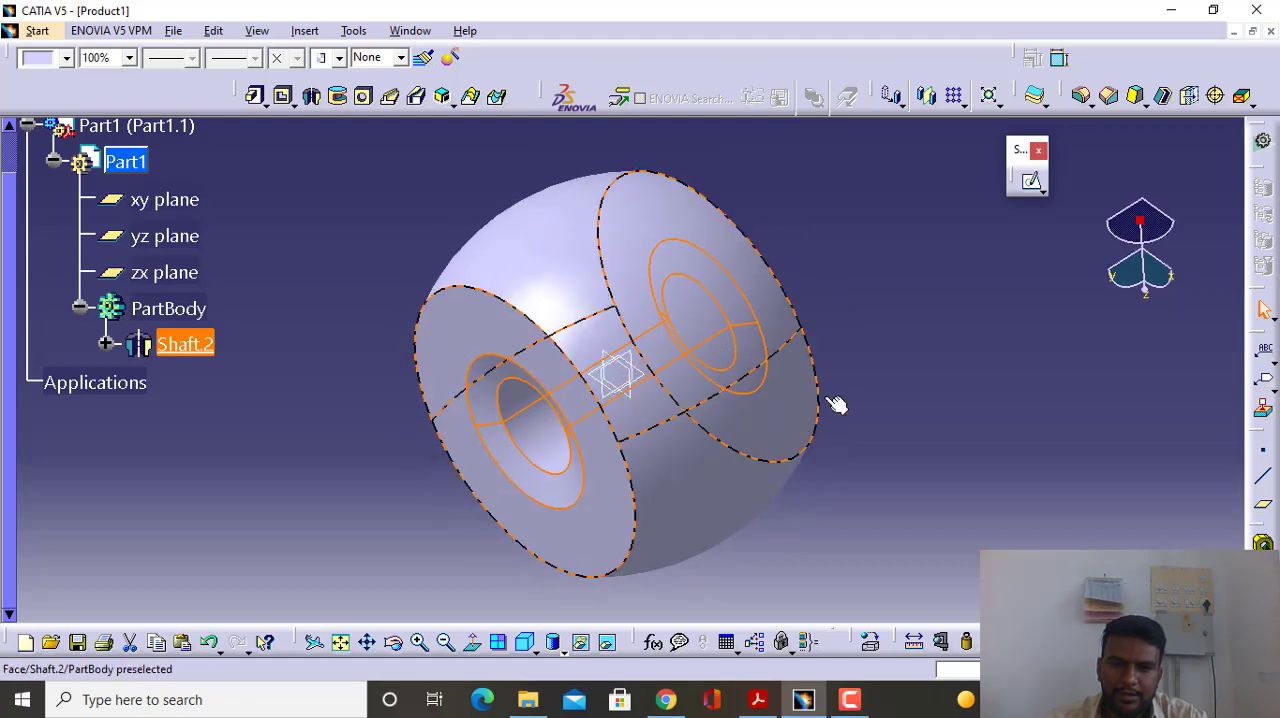
click(624, 368)
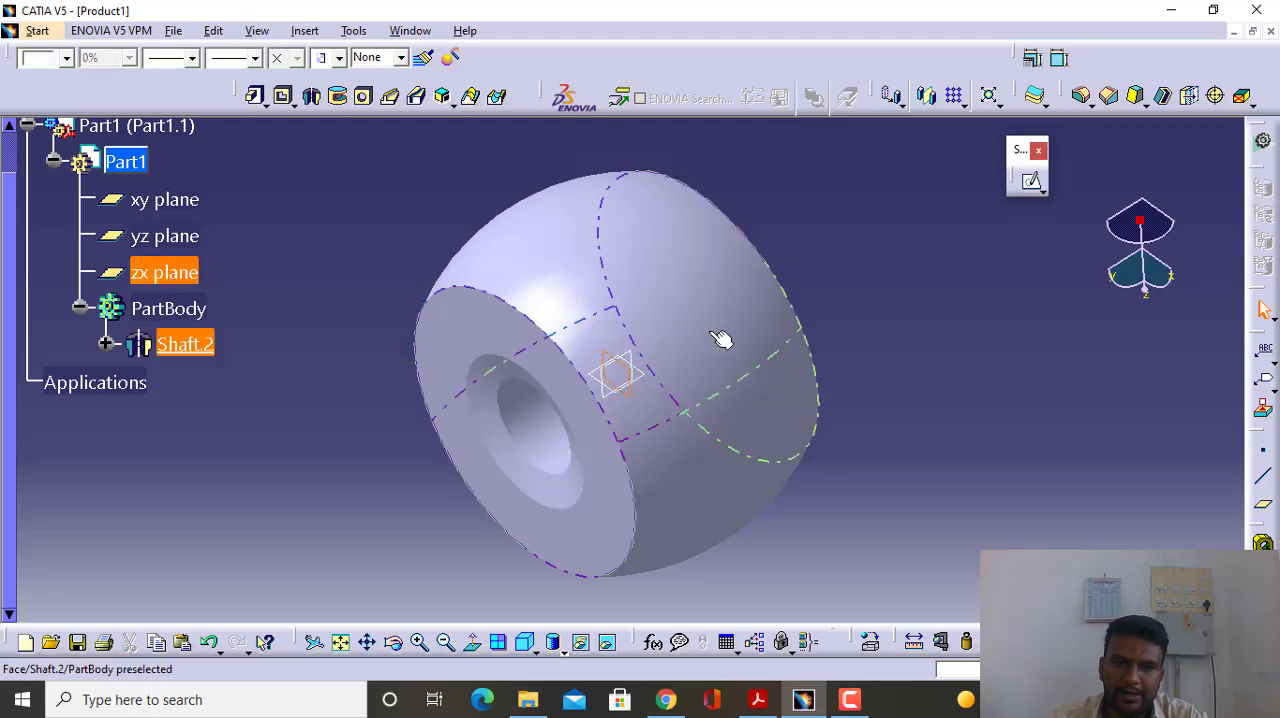
click(1033, 184)
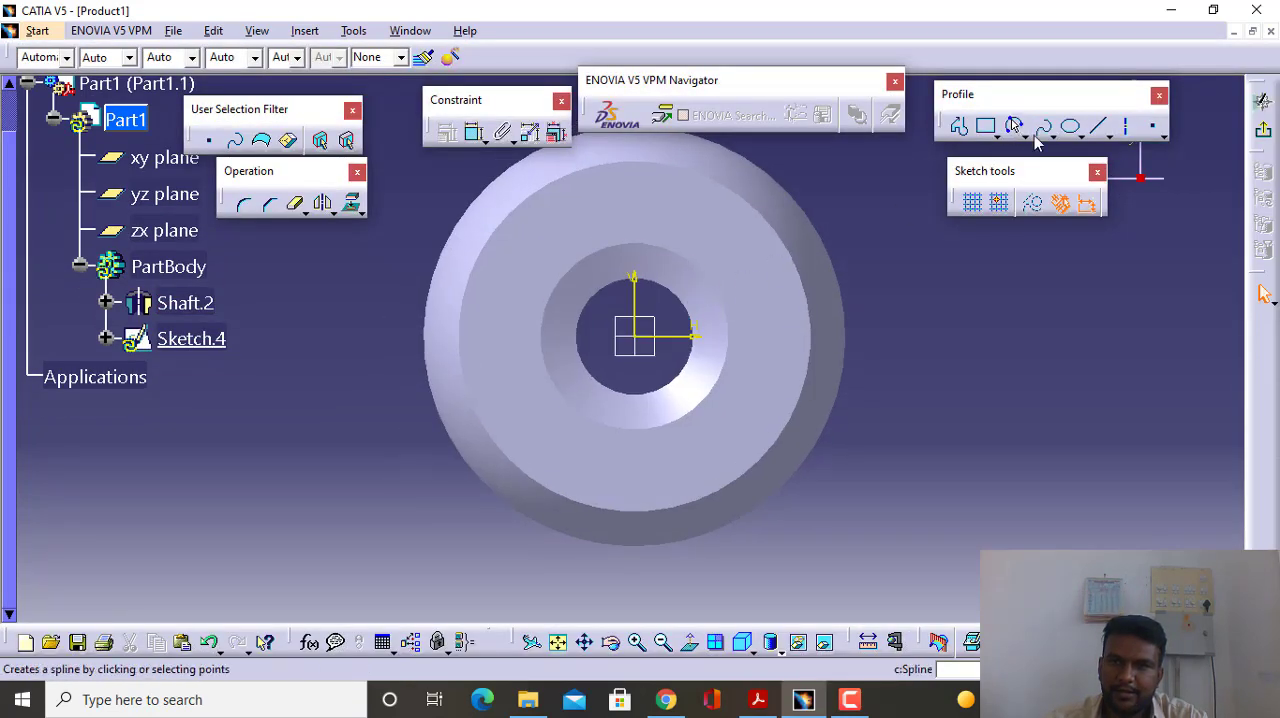
click(1047, 133)
click(1052, 152)
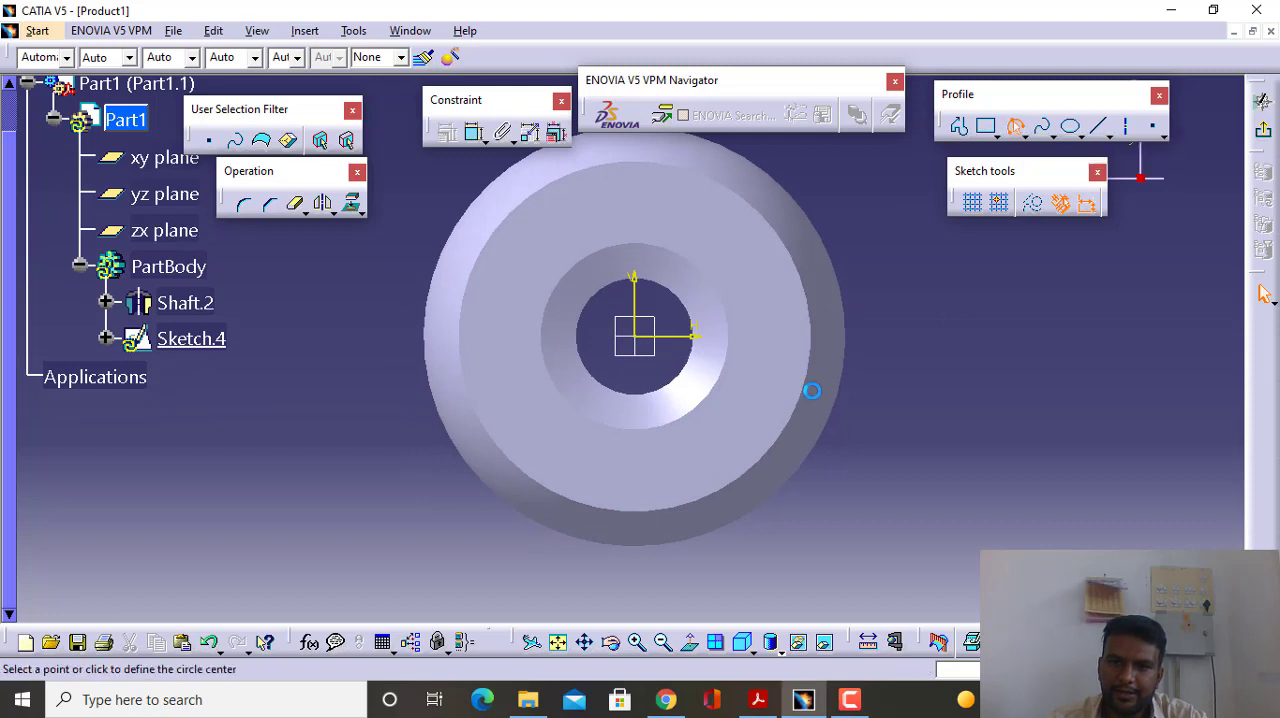
click(826, 338)
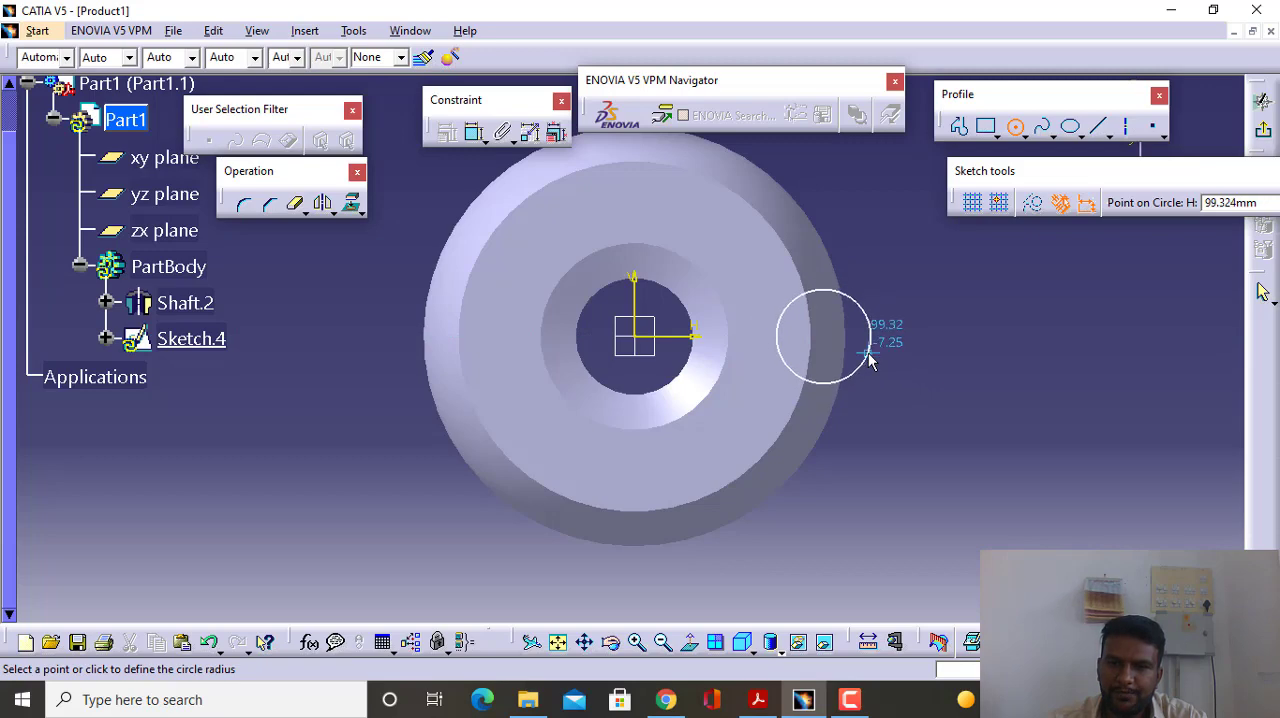
click(870, 346)
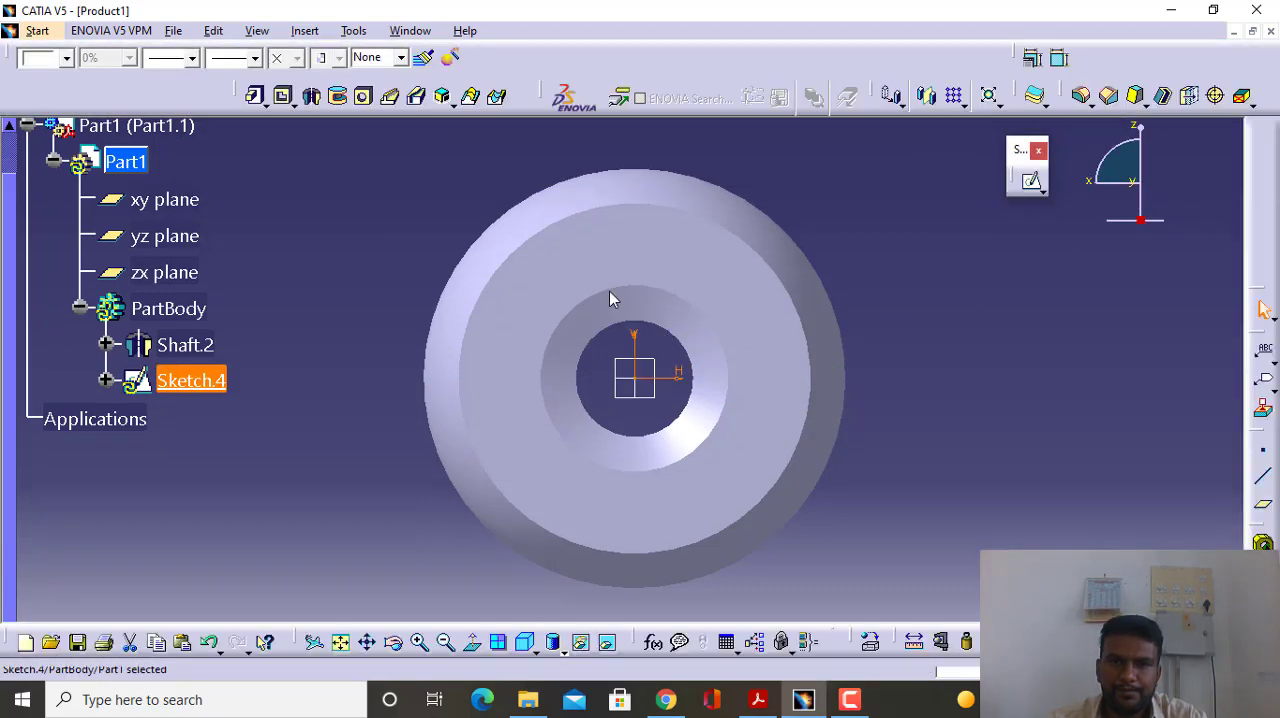
- Cut a 360-degree groove by revolving the circle sketch about the sketch's vertical direction
click(340, 96)
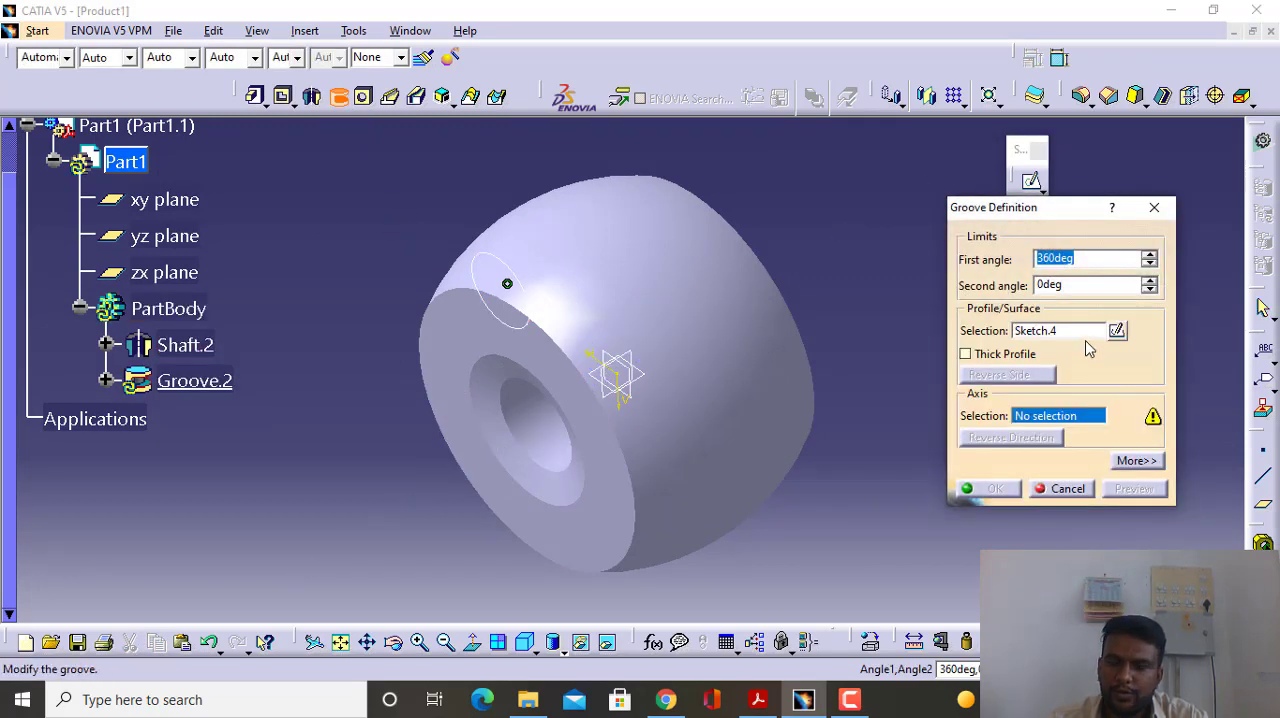
click(621, 386)
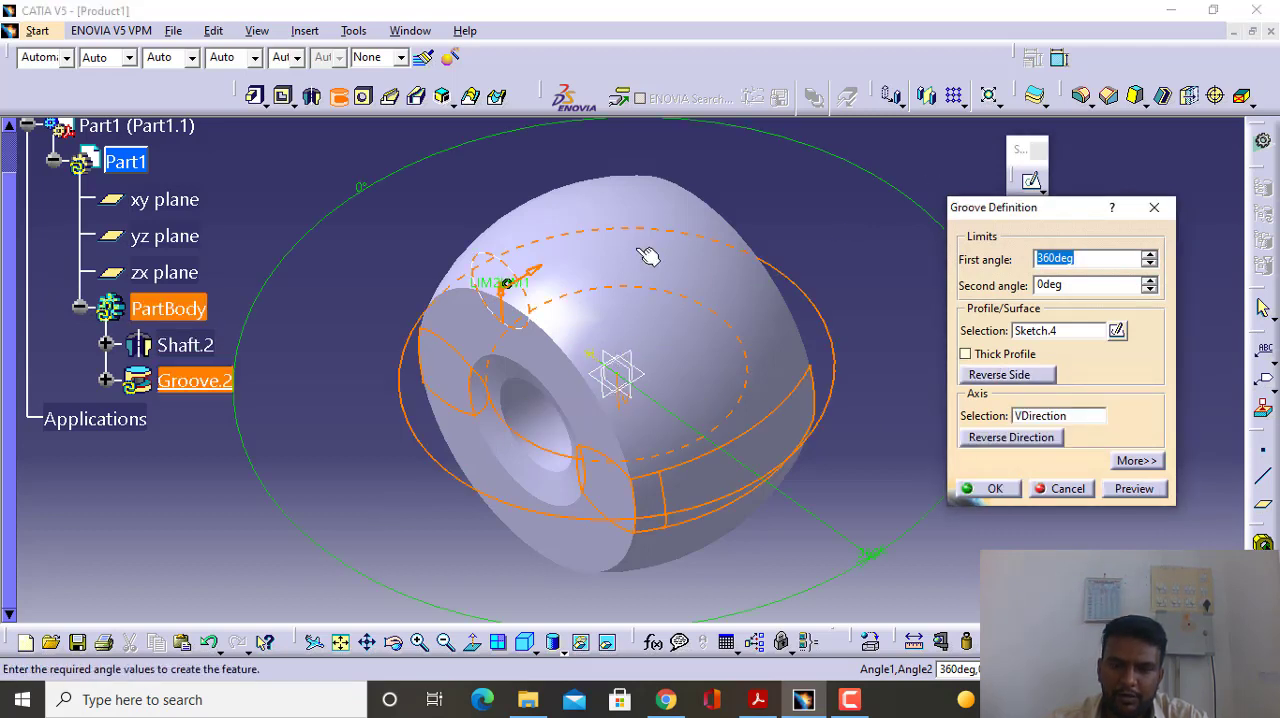
click(990, 490)
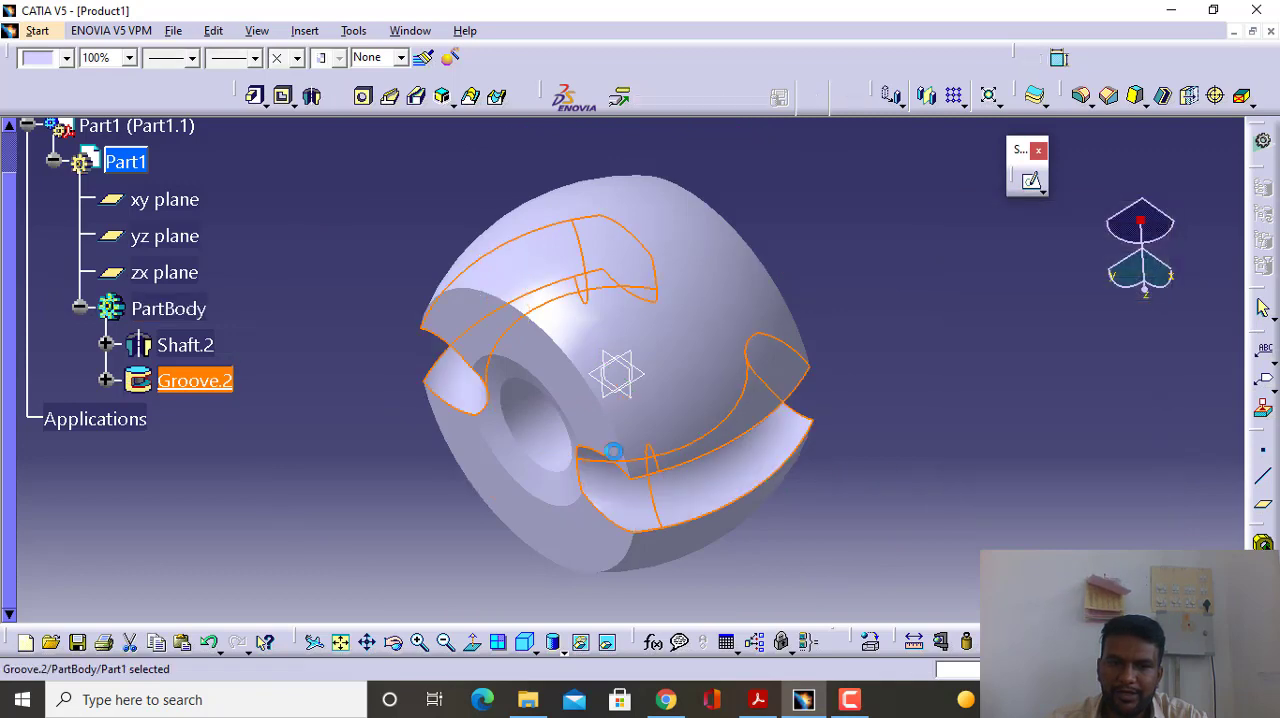
- Create a circular pattern of the groove with 3 instances at 120-degree spacing, using the shaft's flat end face as the reference element
middle_drag(353, 443, 480, 337)
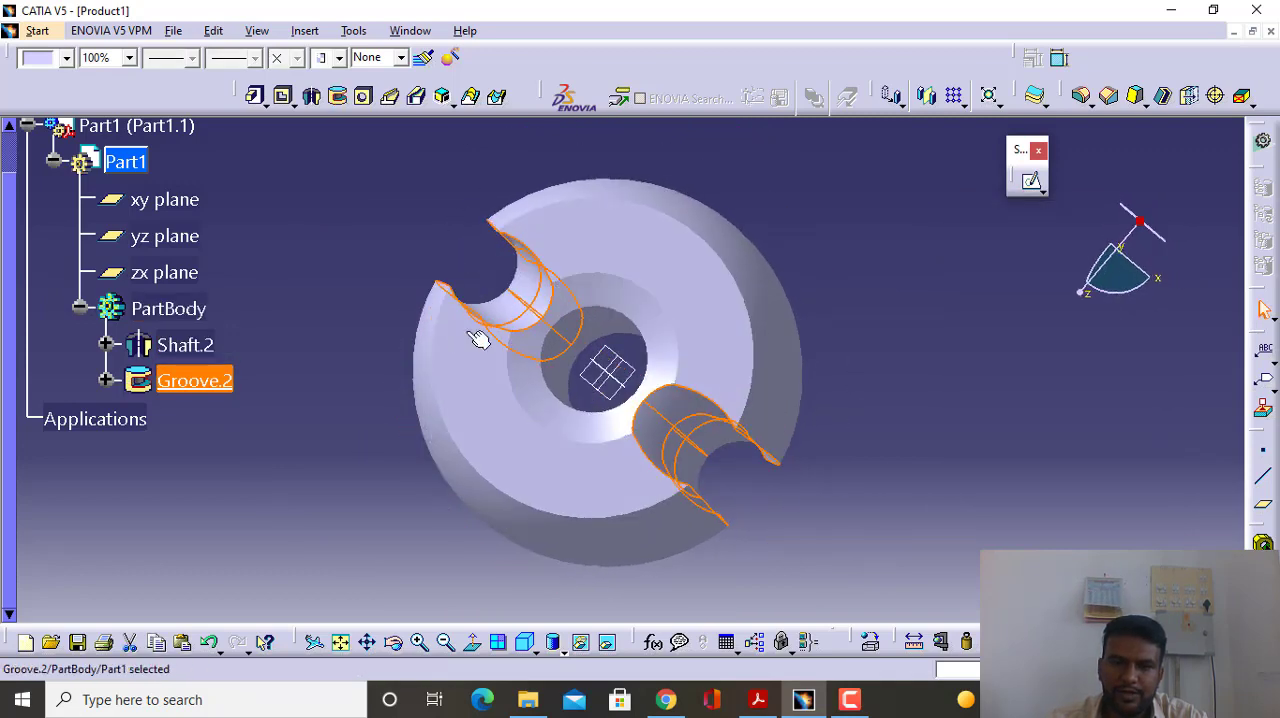
click(323, 363)
middle_drag(373, 316, 480, 417)
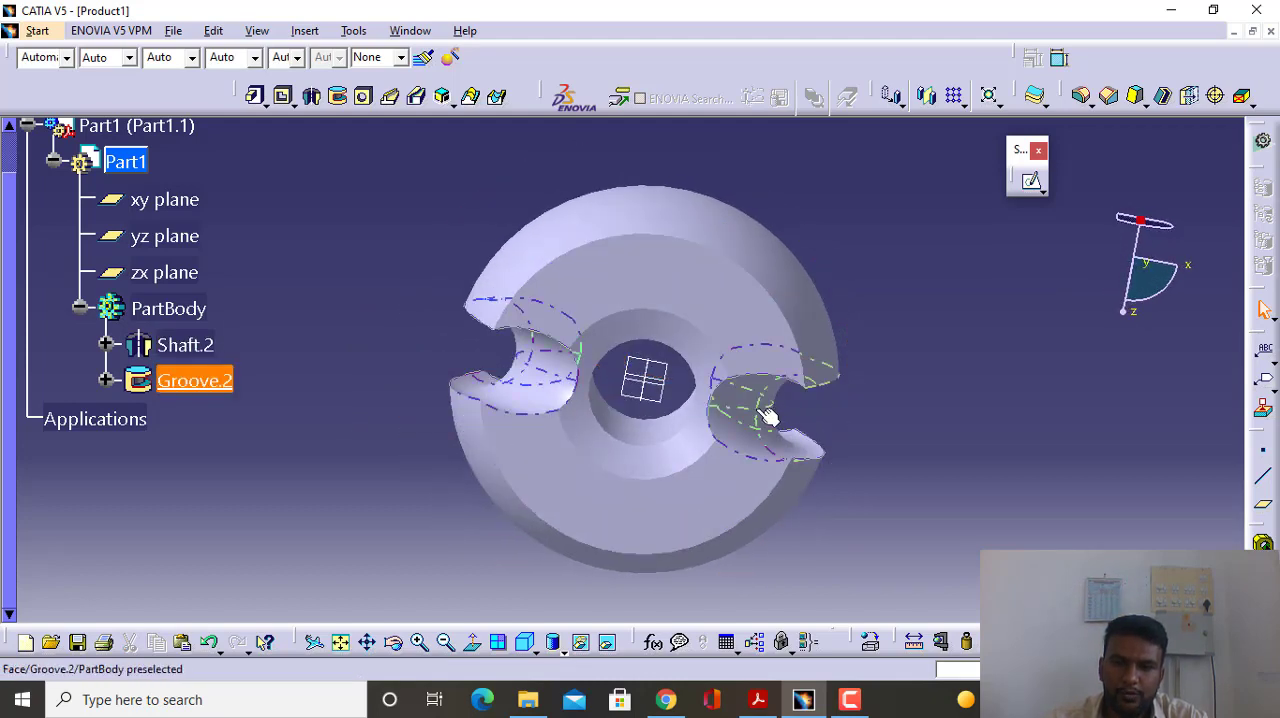
click(735, 430)
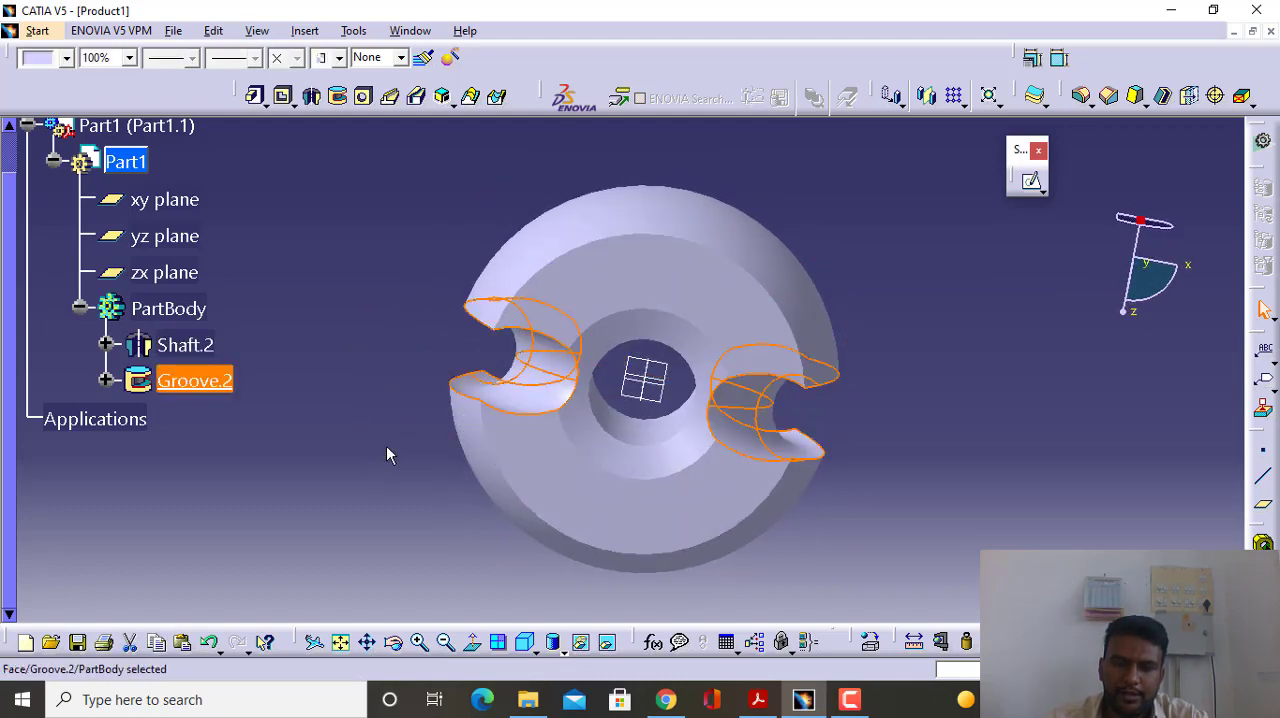
middle_drag(386, 446, 420, 396)
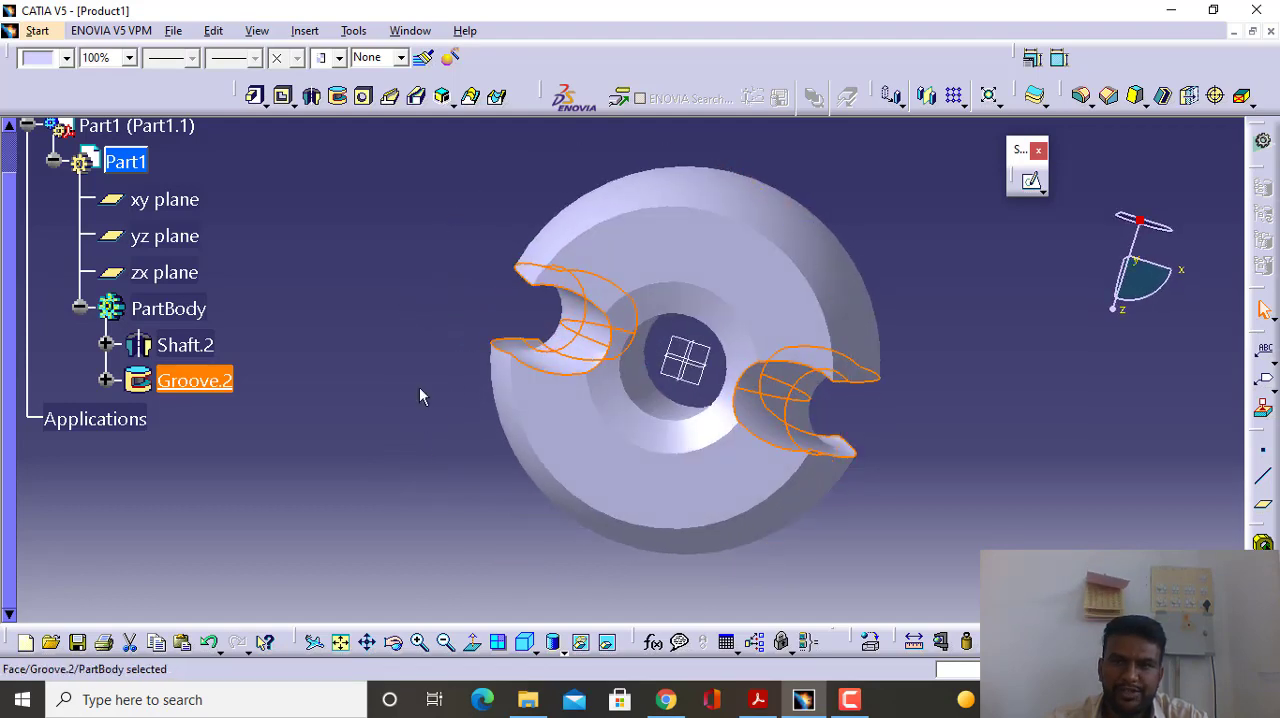
click(962, 103)
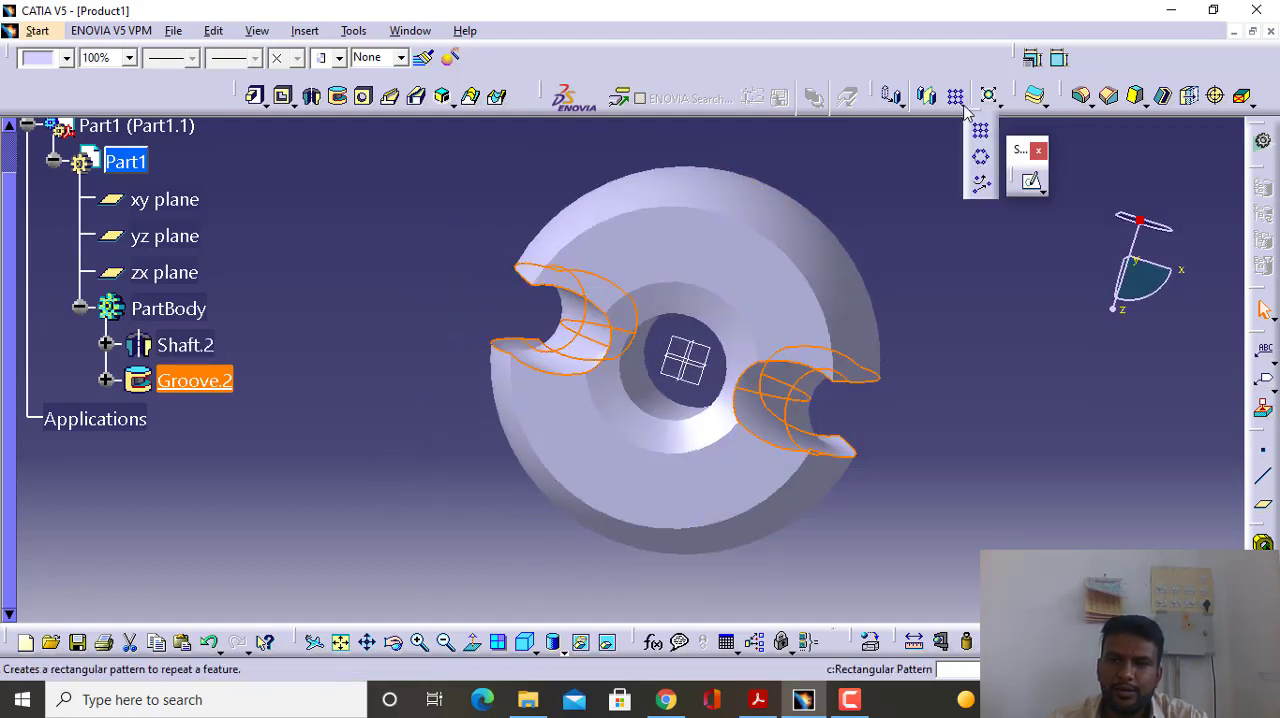
click(982, 165)
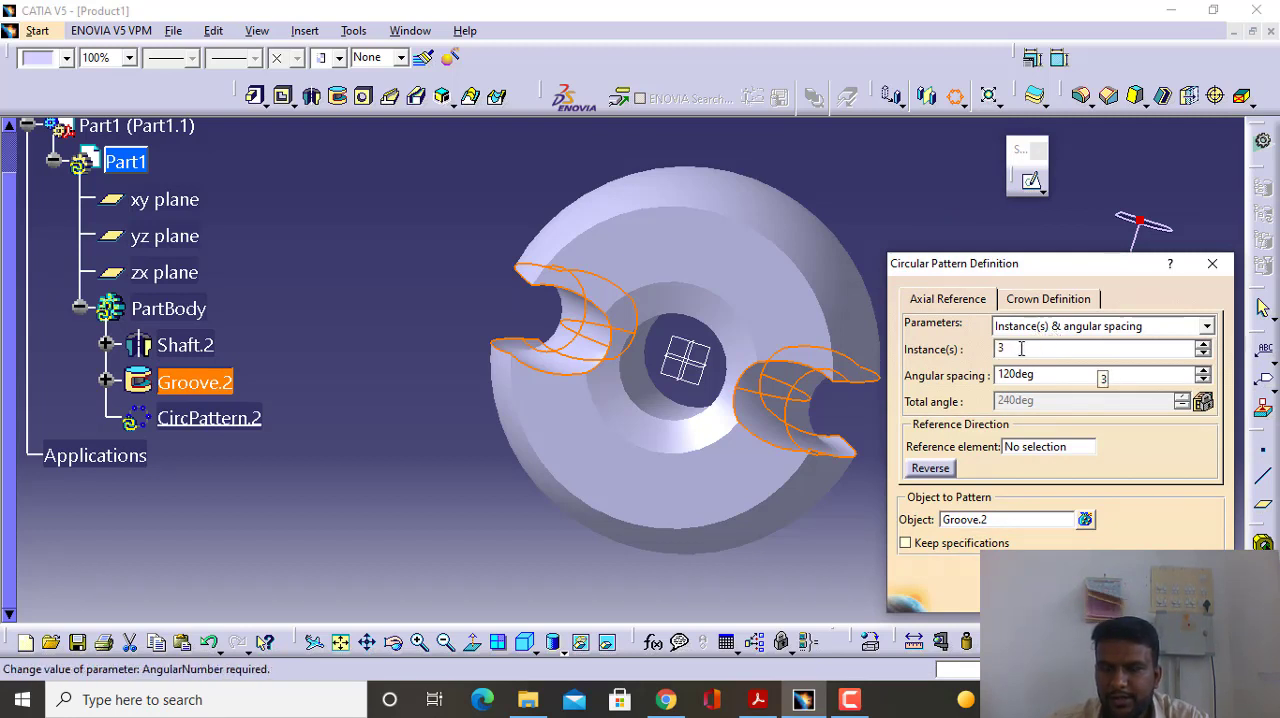
double_click(1012, 347)
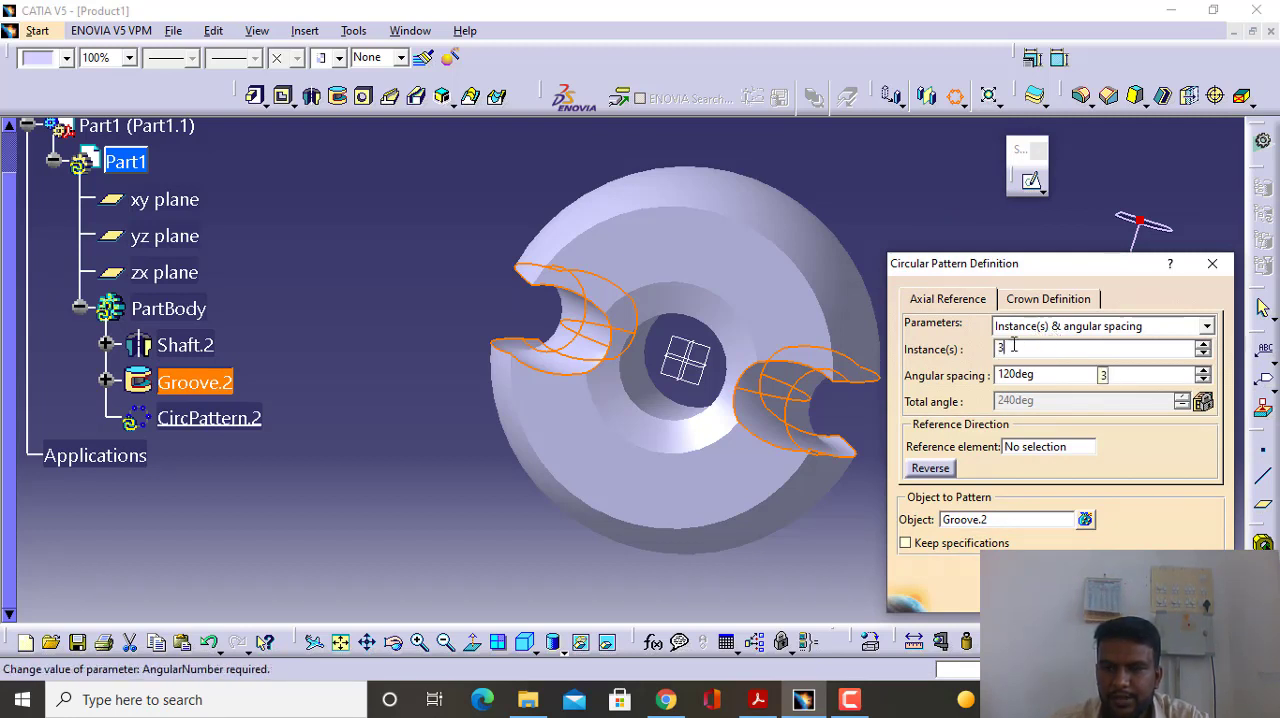
click(1030, 455)
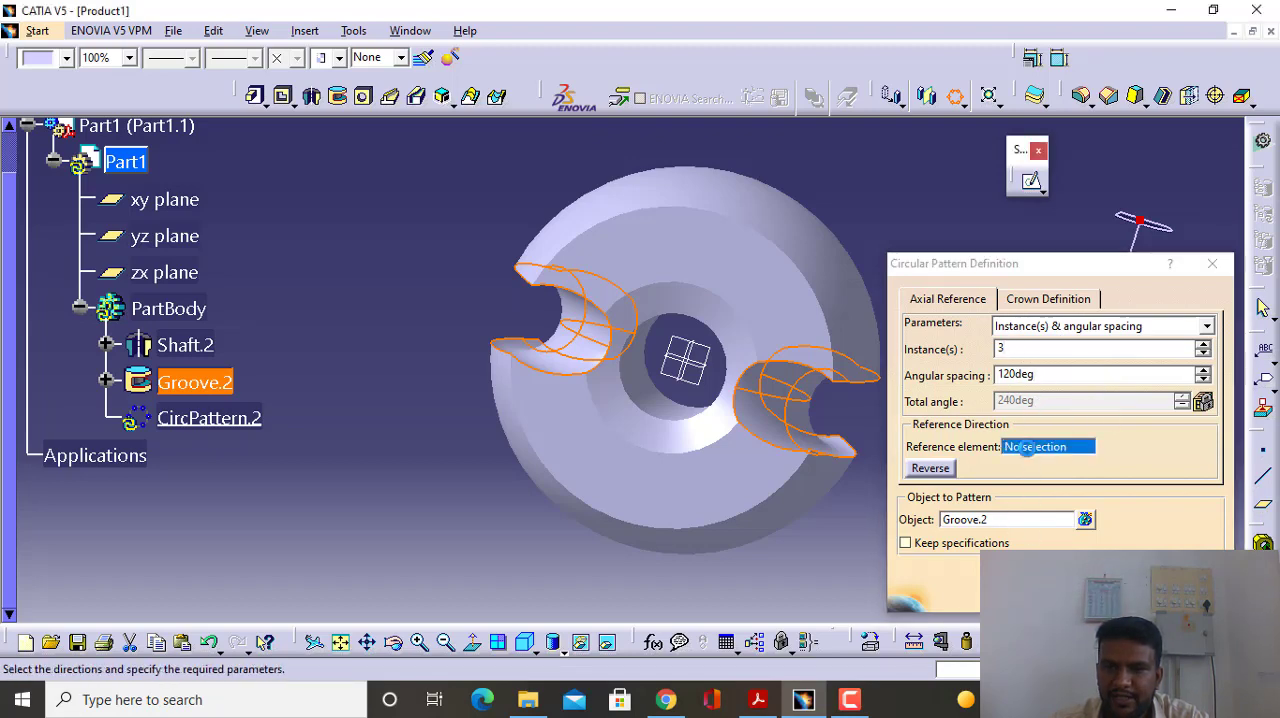
click(763, 264)
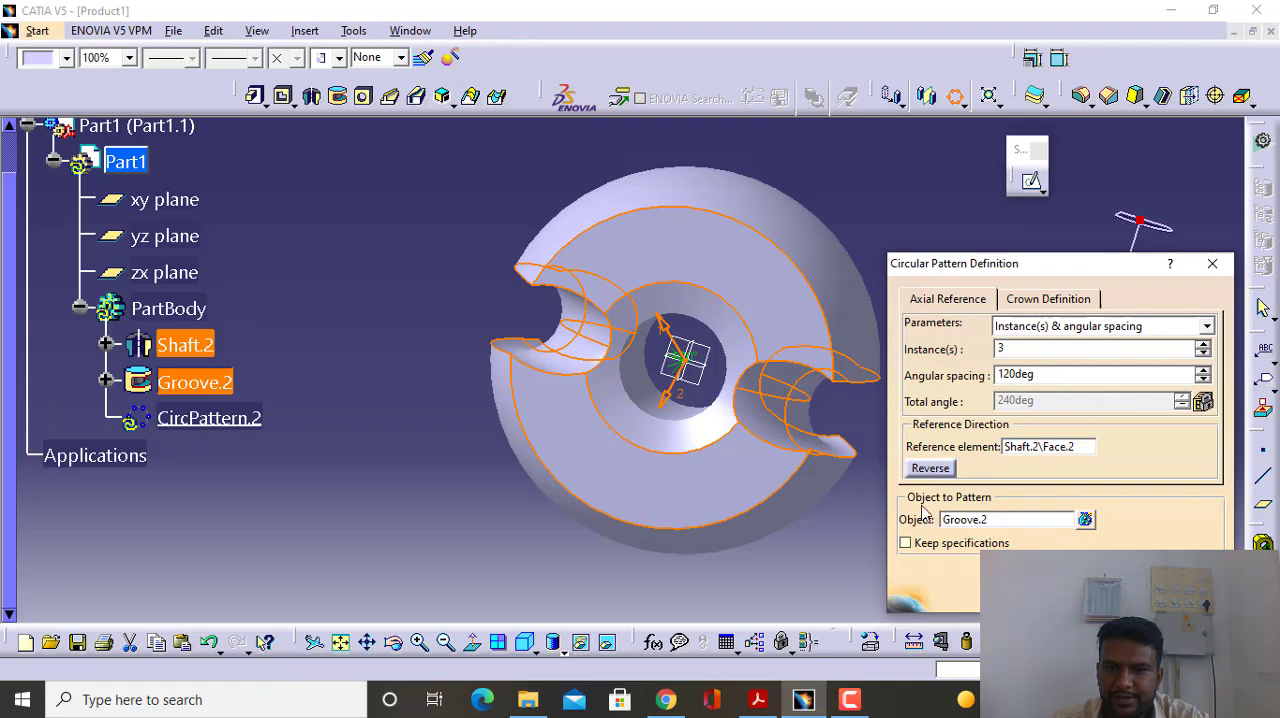
click(1058, 592)
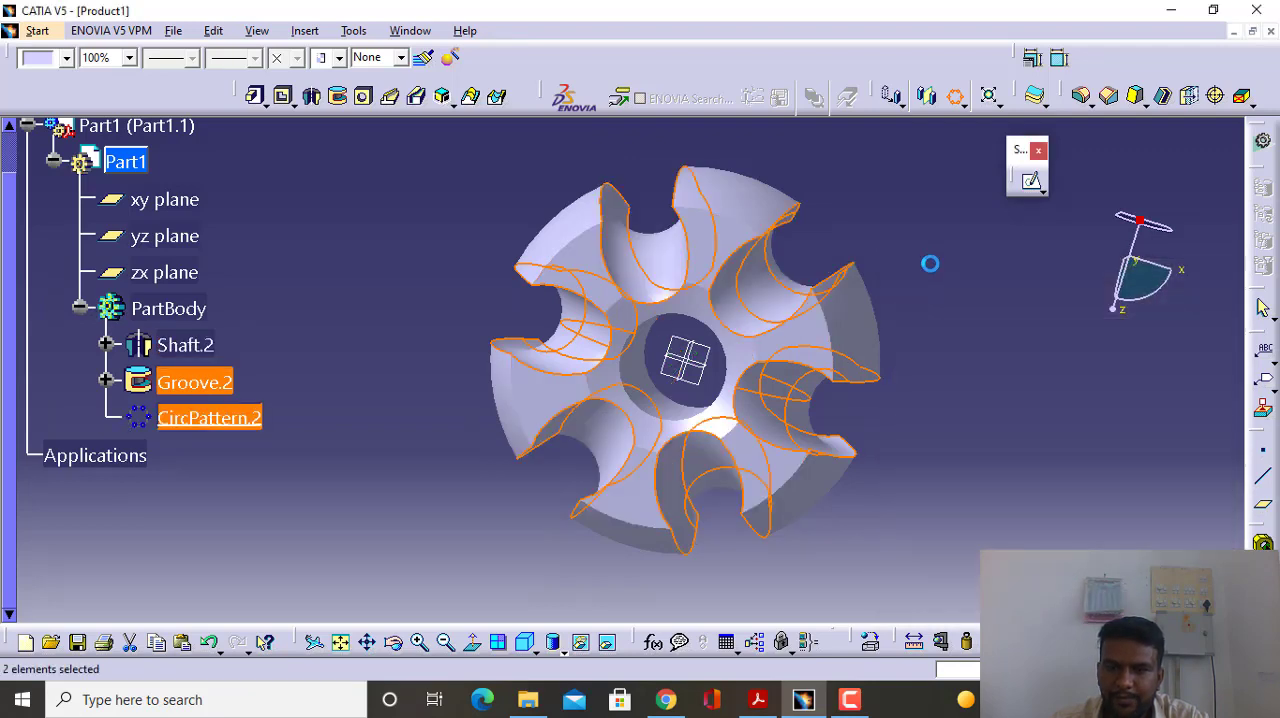
middle_drag(477, 419, 466, 333)
middle_drag(348, 311, 371, 364)
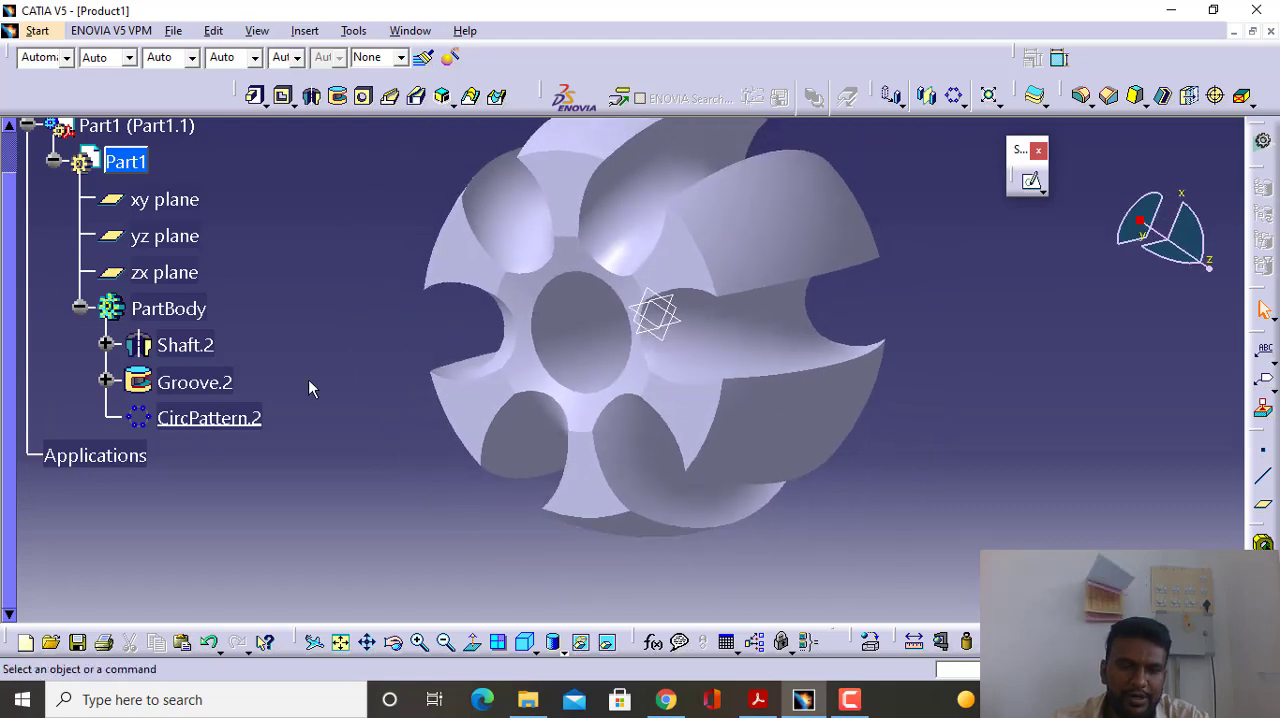